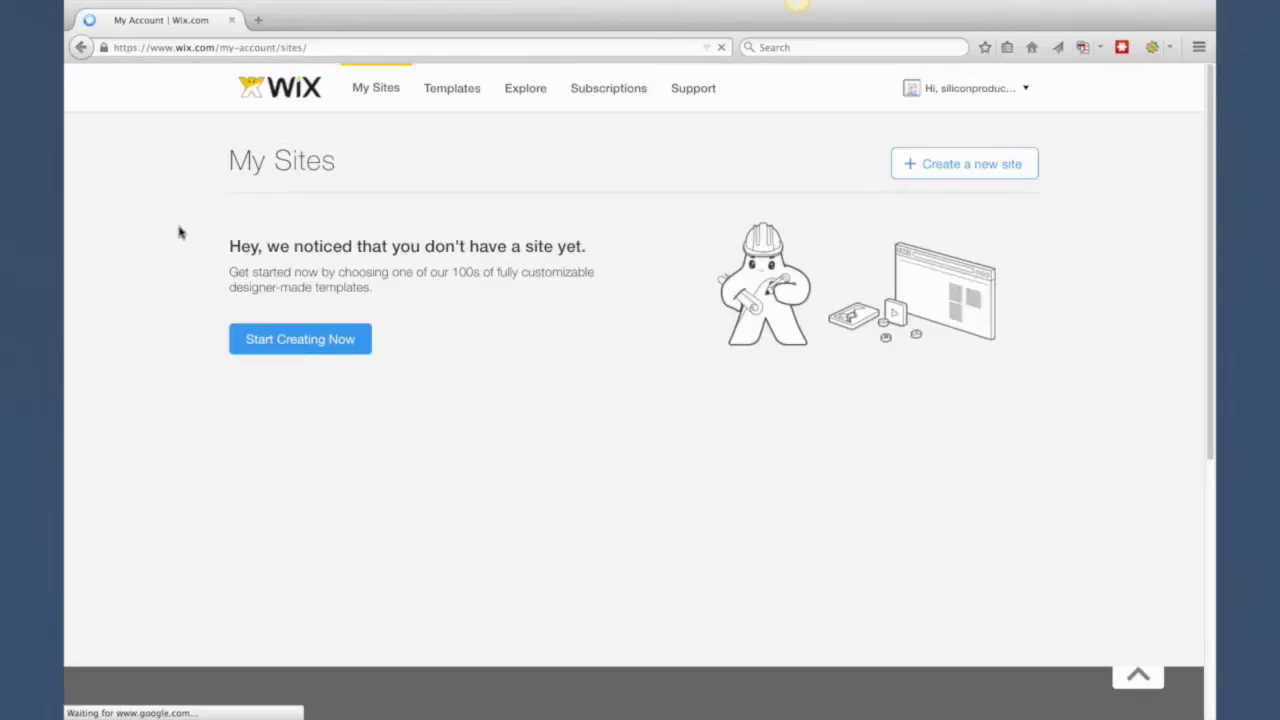
- Start creating a new site, dismiss the popular template suggestions and search the website templates for "kitchen"
{"action": "left_click", "coordinate": [292, 341]}
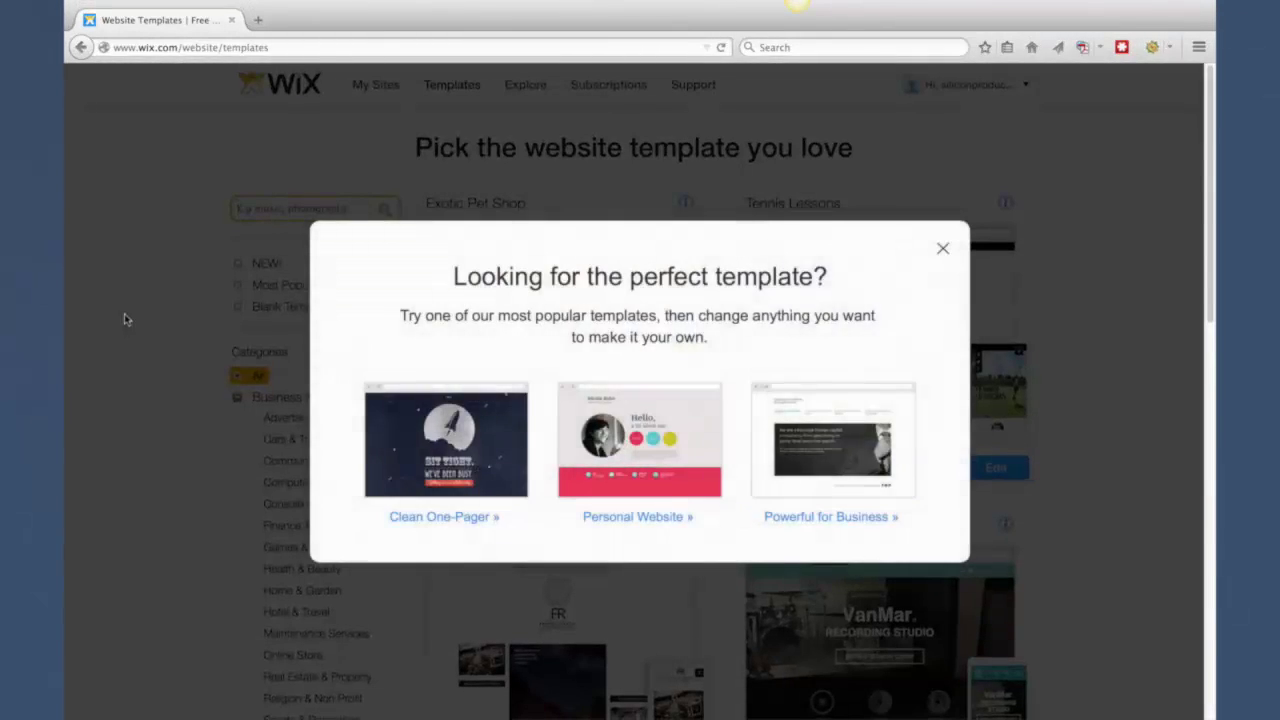
{"action": "left_click", "coordinate": [154, 317]}
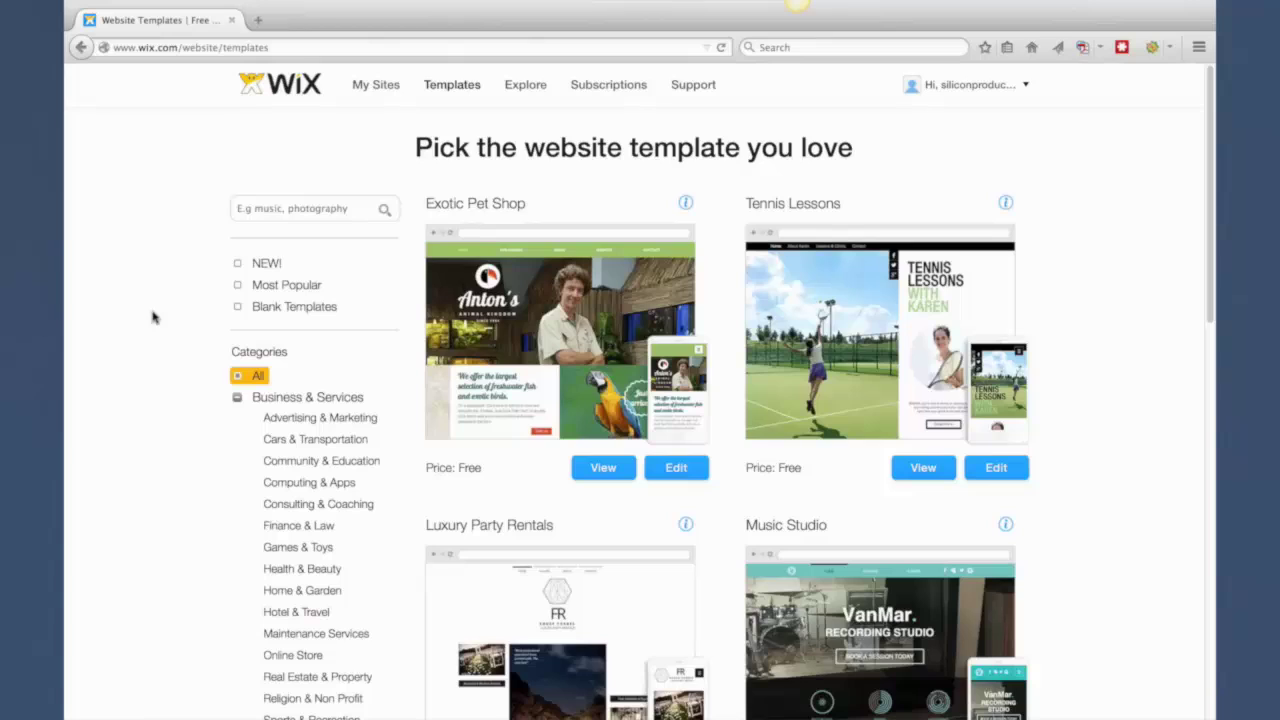
{"action": "left_click", "coordinate": [258, 211]}
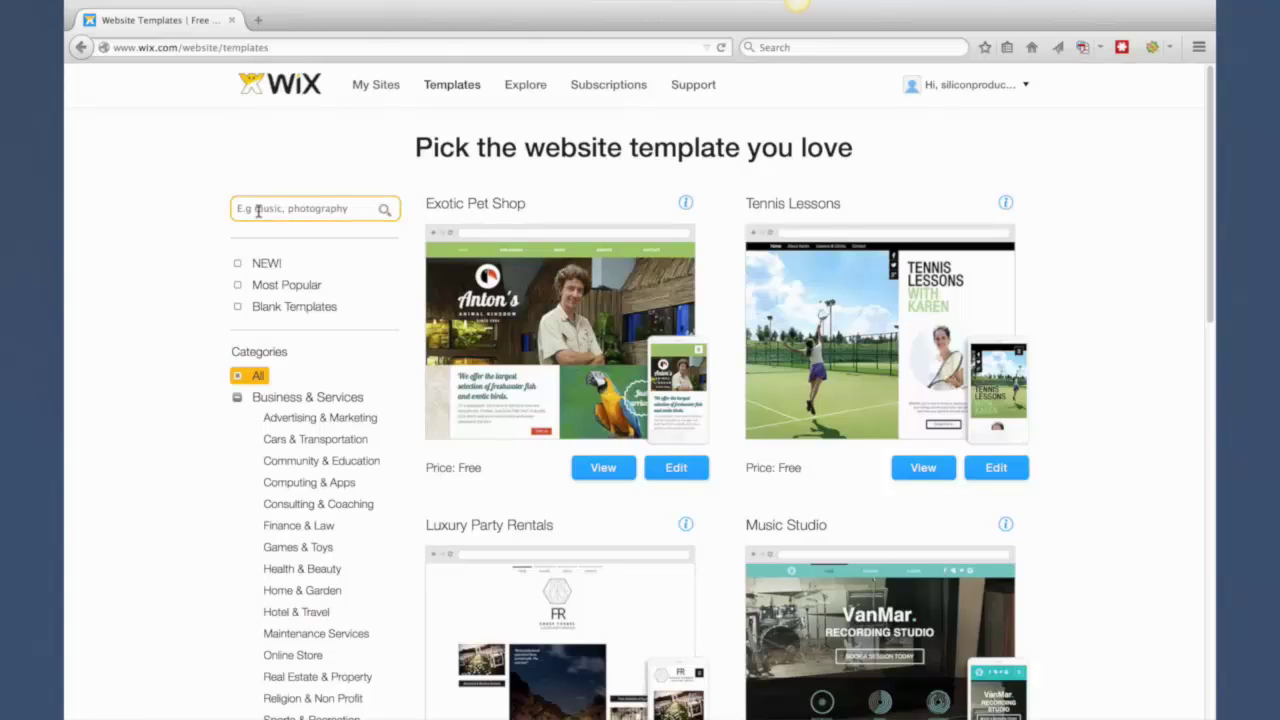
{"action": "type", "text": "kitchen"}
{"action": "key", "text": "Return"}
{"action": "scroll", "coordinate": [135, 256], "scroll_direction": "down", "scroll_amount": 2}
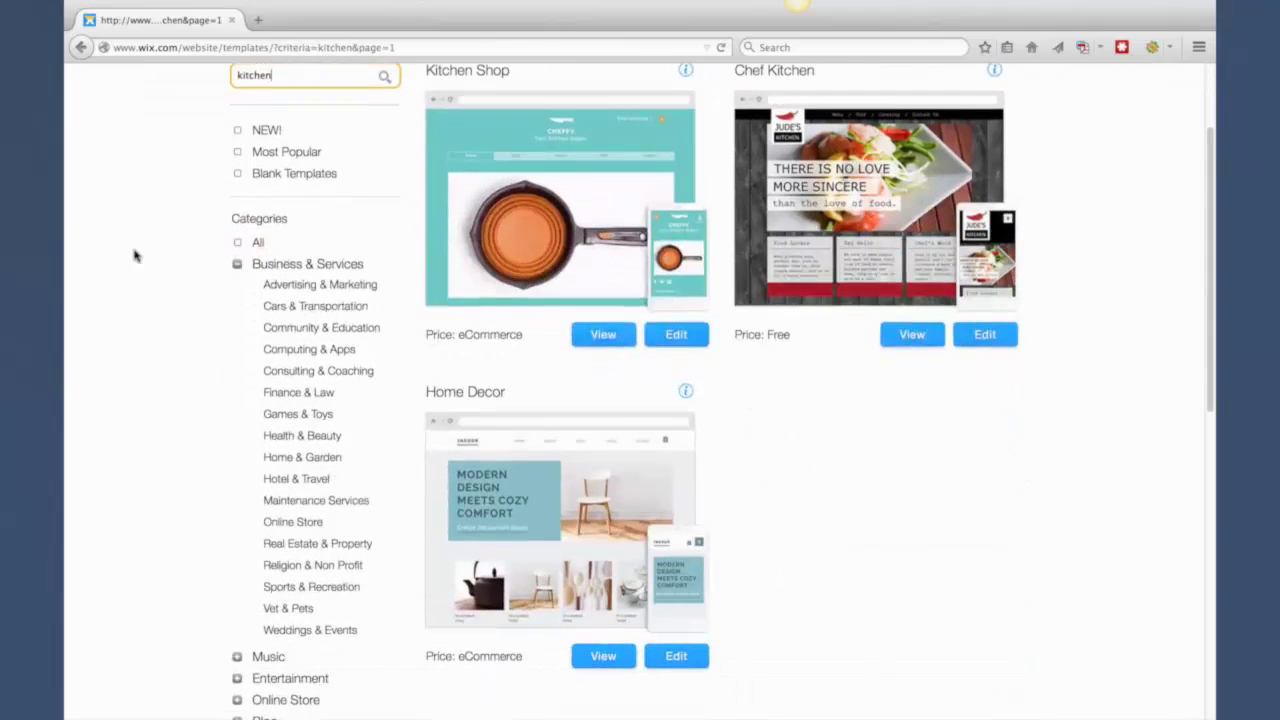
{"action": "scroll", "coordinate": [135, 256], "scroll_direction": "up", "scroll_amount": 1}
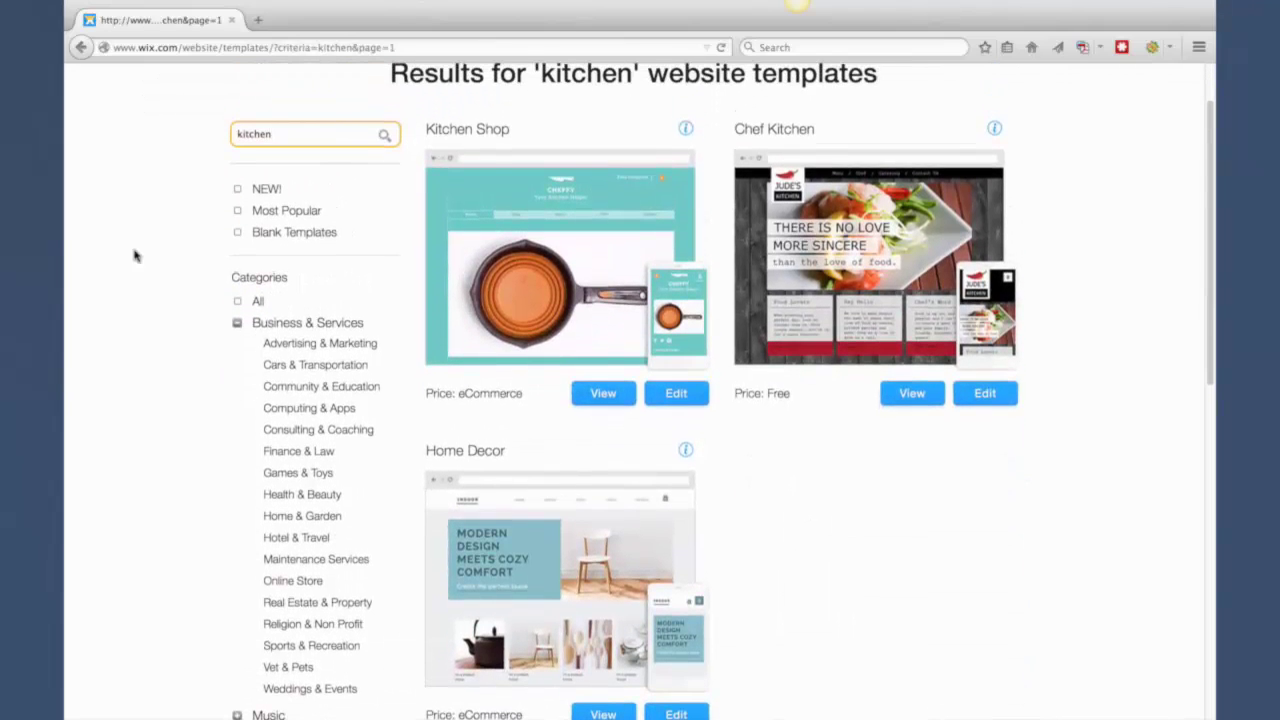
- Clear the template search and open the Parenting Blog template from the Personal blog category for editing
{"action": "left_click_drag", "start_coordinate": [274, 134], "coordinate": [189, 138]}
{"action": "key", "text": "BackSpace"}
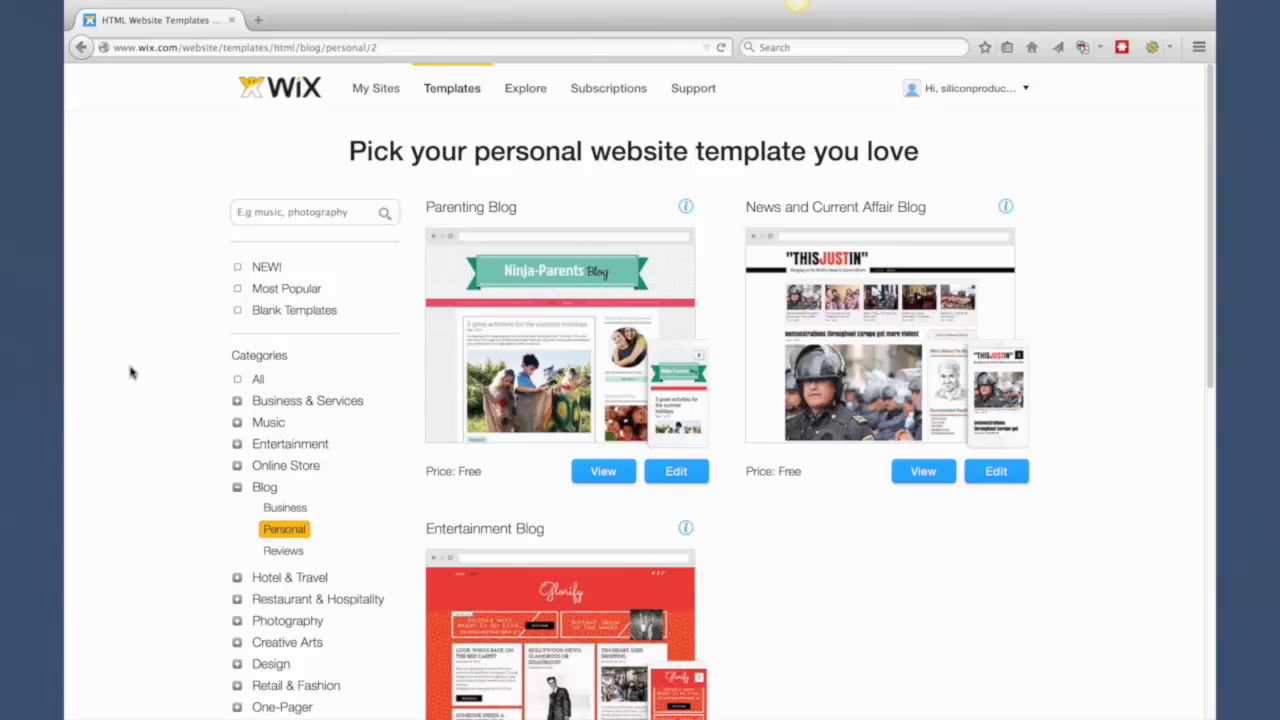
{"action": "left_click", "coordinate": [684, 474]}
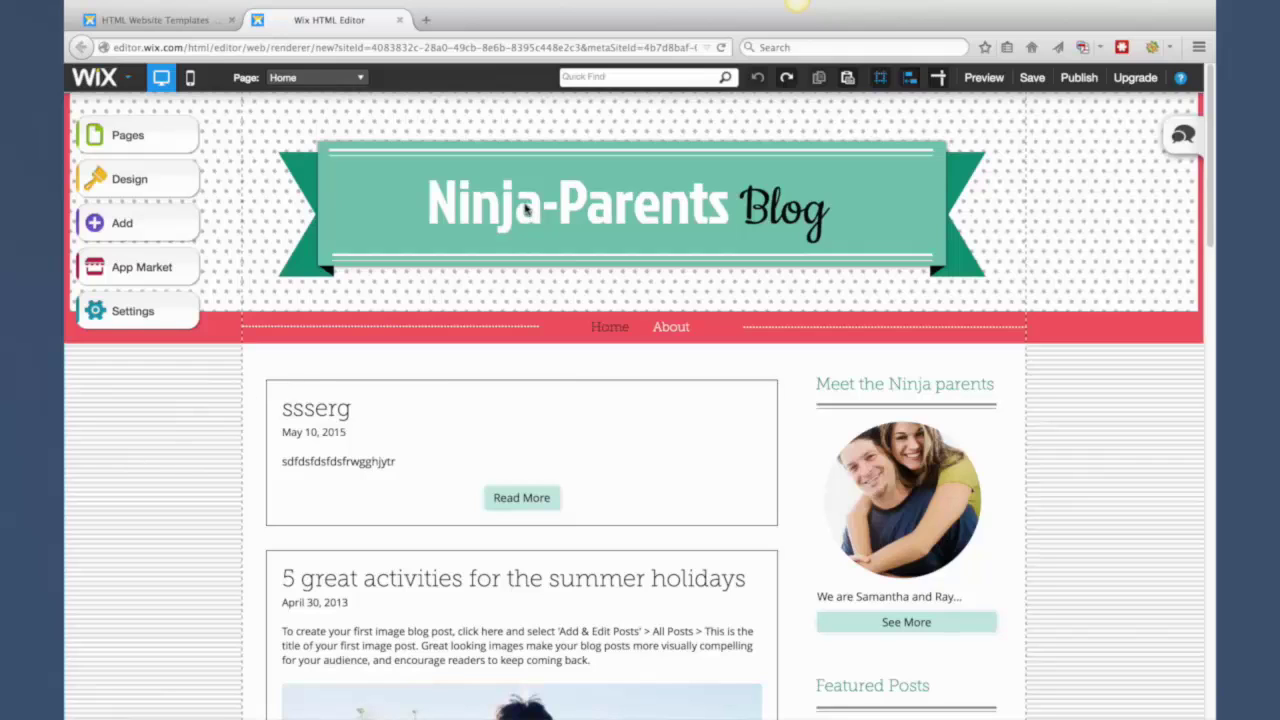
- Replace the banner title "Ninja-Parents Blog" with "Henderson Silicon Products"
{"action": "left_click", "coordinate": [525, 206]}
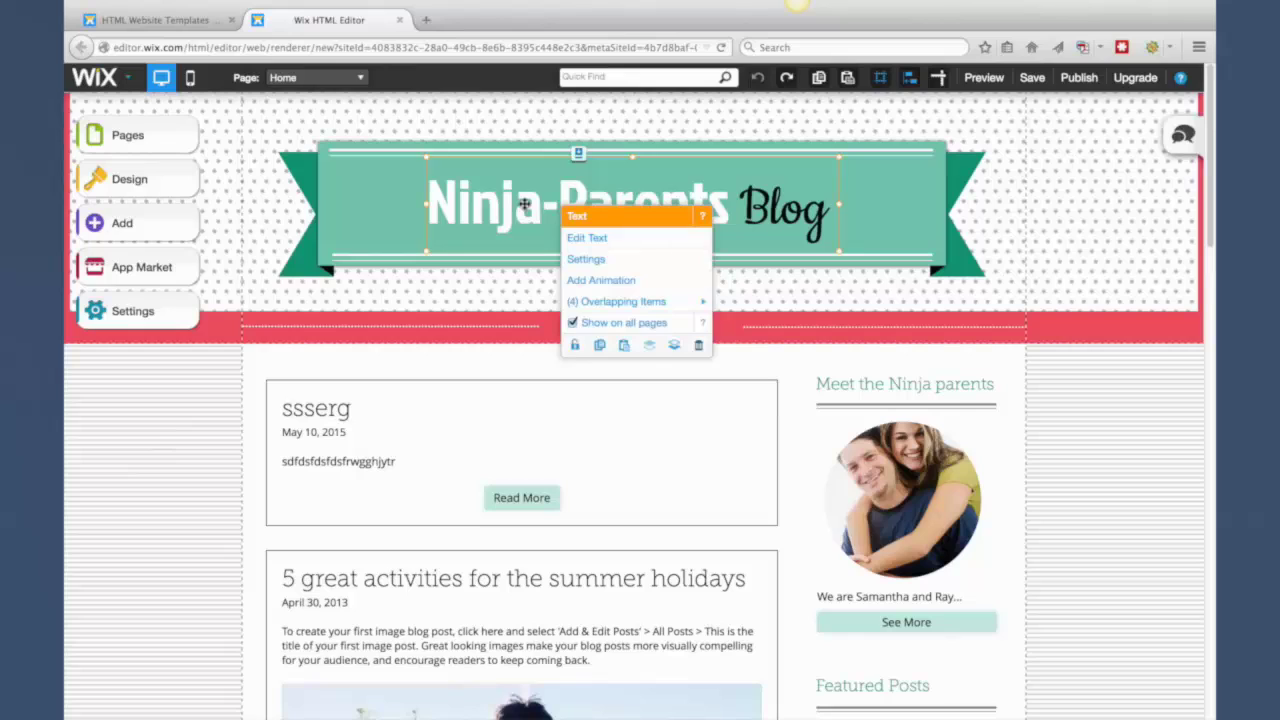
{"action": "left_click", "coordinate": [582, 209]}
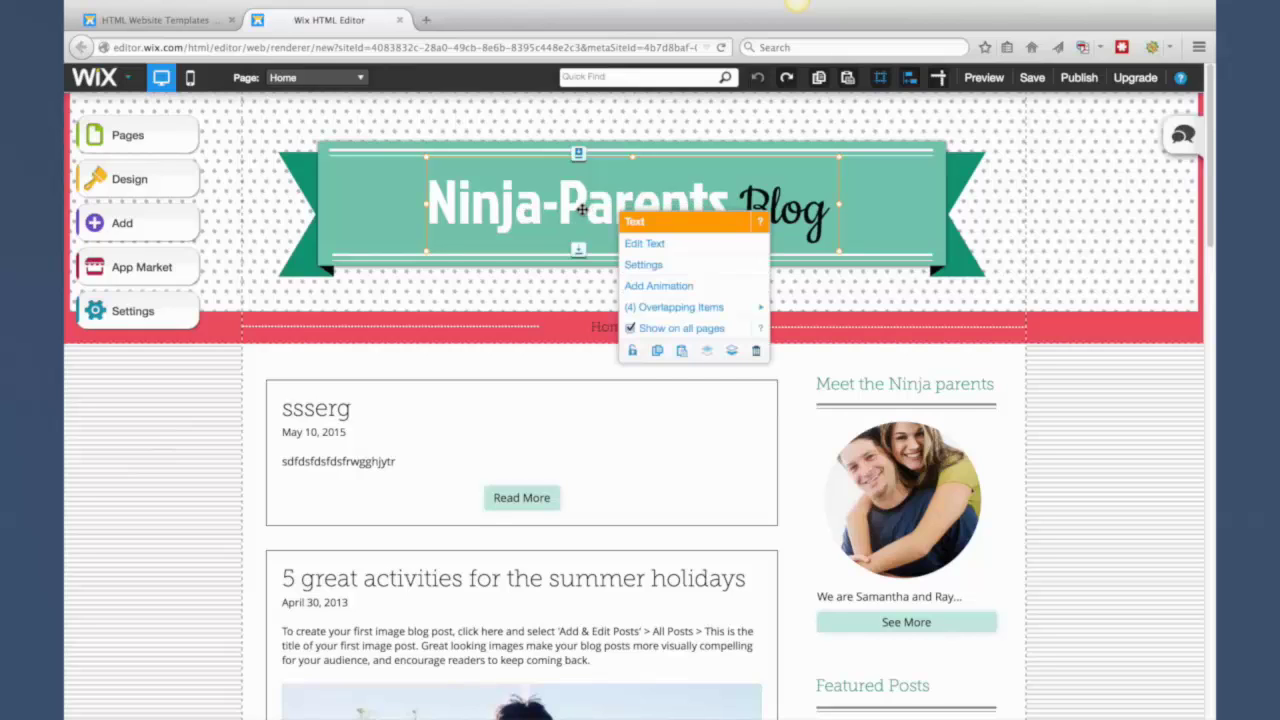
{"action": "left_click", "coordinate": [640, 244]}
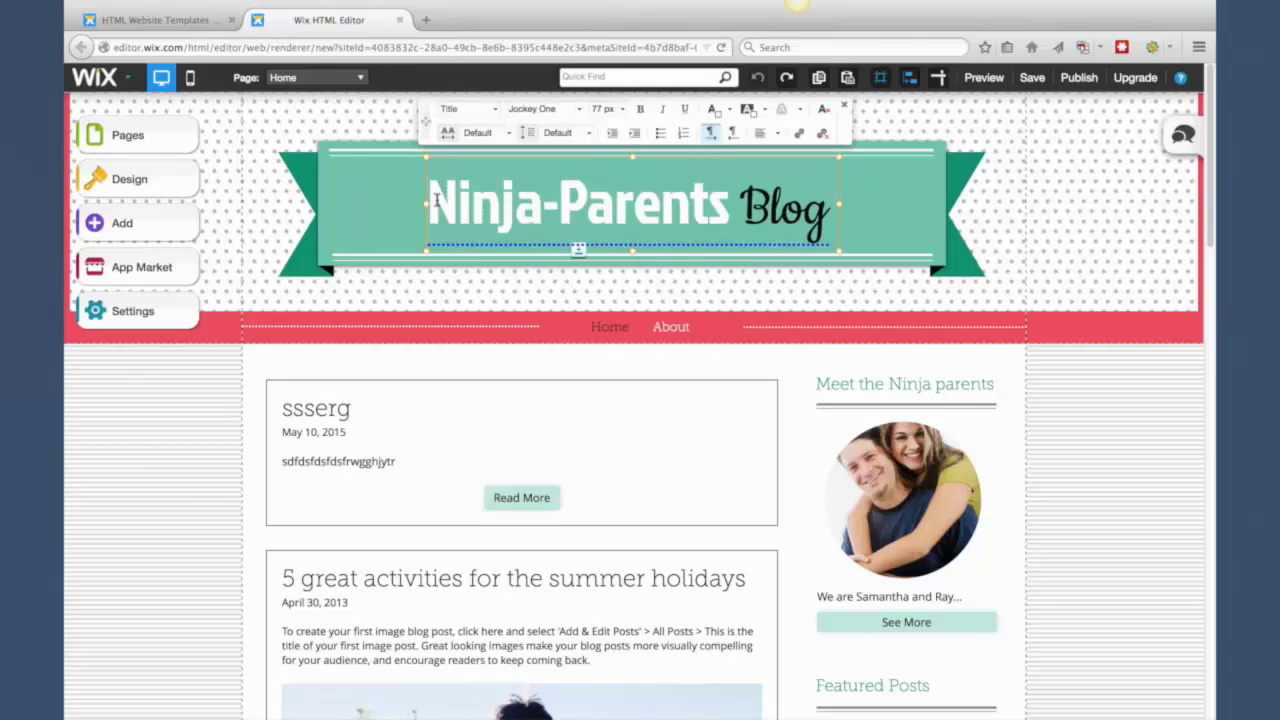
{"action": "left_click_drag", "start_coordinate": [429, 200], "coordinate": [819, 197]}
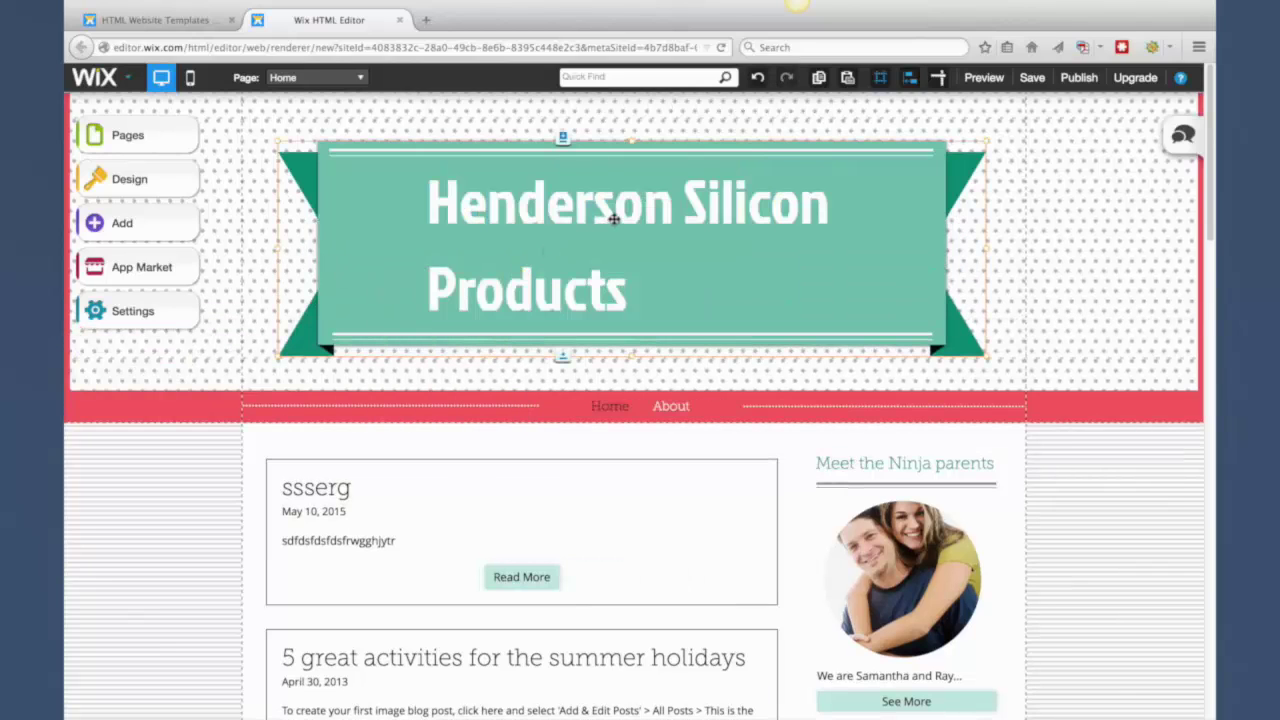
- Move the title text slightly within the banner and undo the move
{"action": "left_click", "coordinate": [431, 199]}
{"action": "left_click_drag", "start_coordinate": [431, 199], "coordinate": [439, 209]}
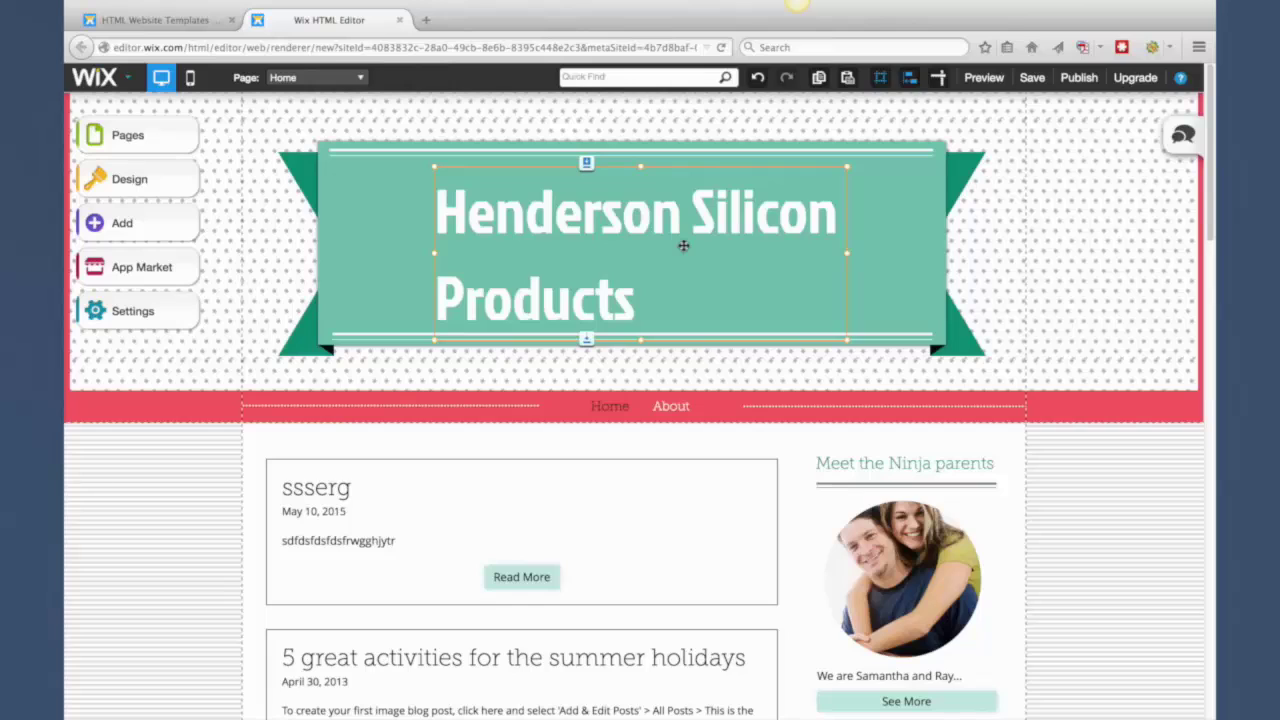
{"action": "left_click", "coordinate": [758, 80]}
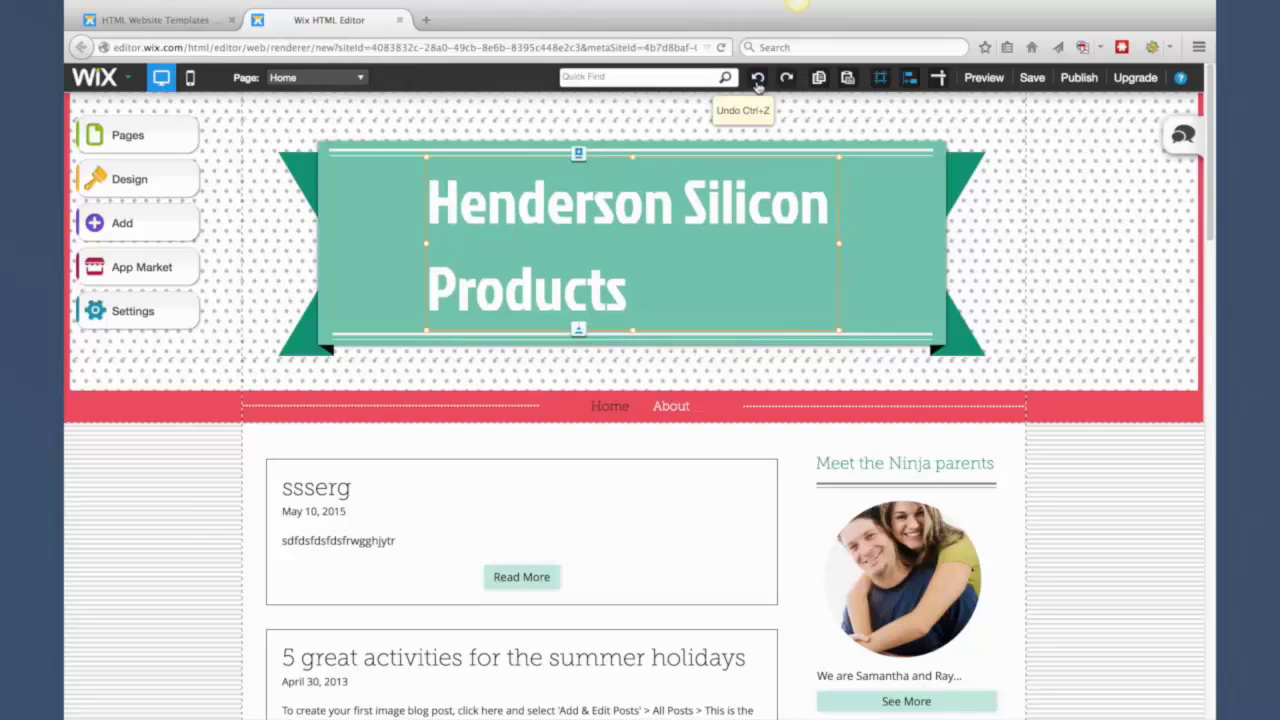
- Center-align the whole "Henderson Silicon Products" title text in the banner
{"action": "right_click", "coordinate": [649, 253]}
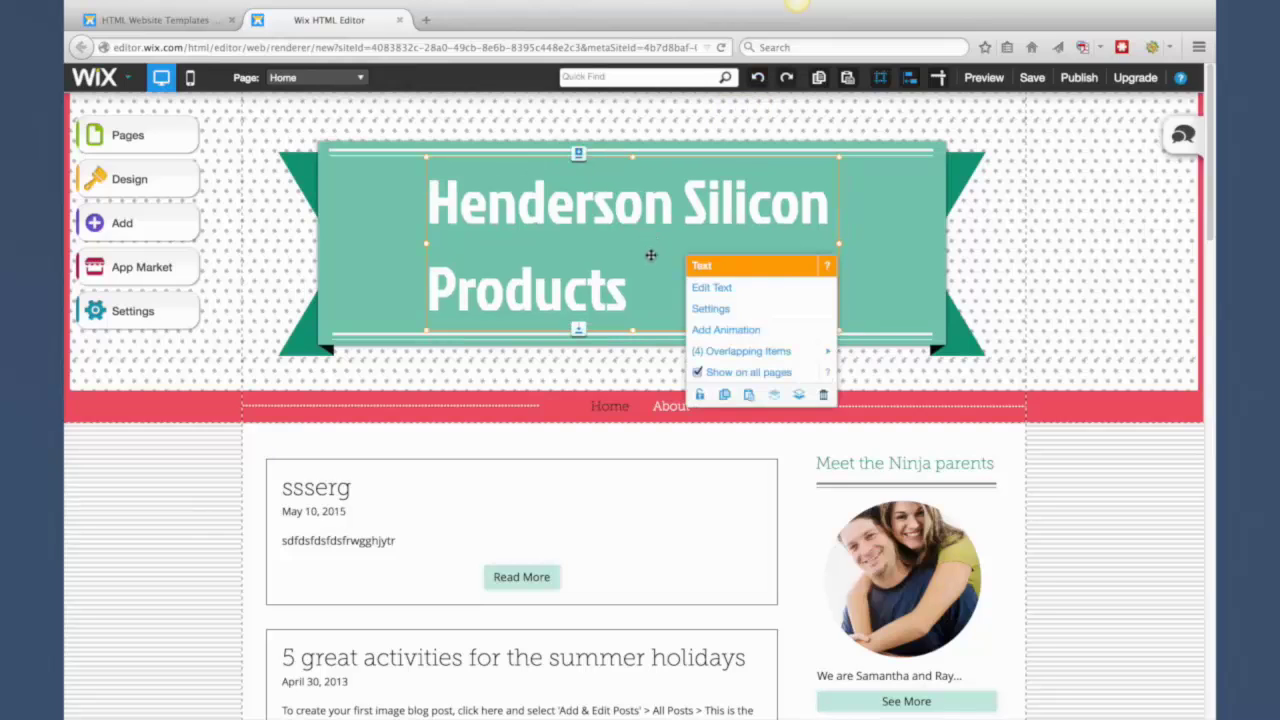
{"action": "left_click", "coordinate": [714, 290]}
{"action": "left_click_drag", "start_coordinate": [711, 286], "coordinate": [425, 210]}
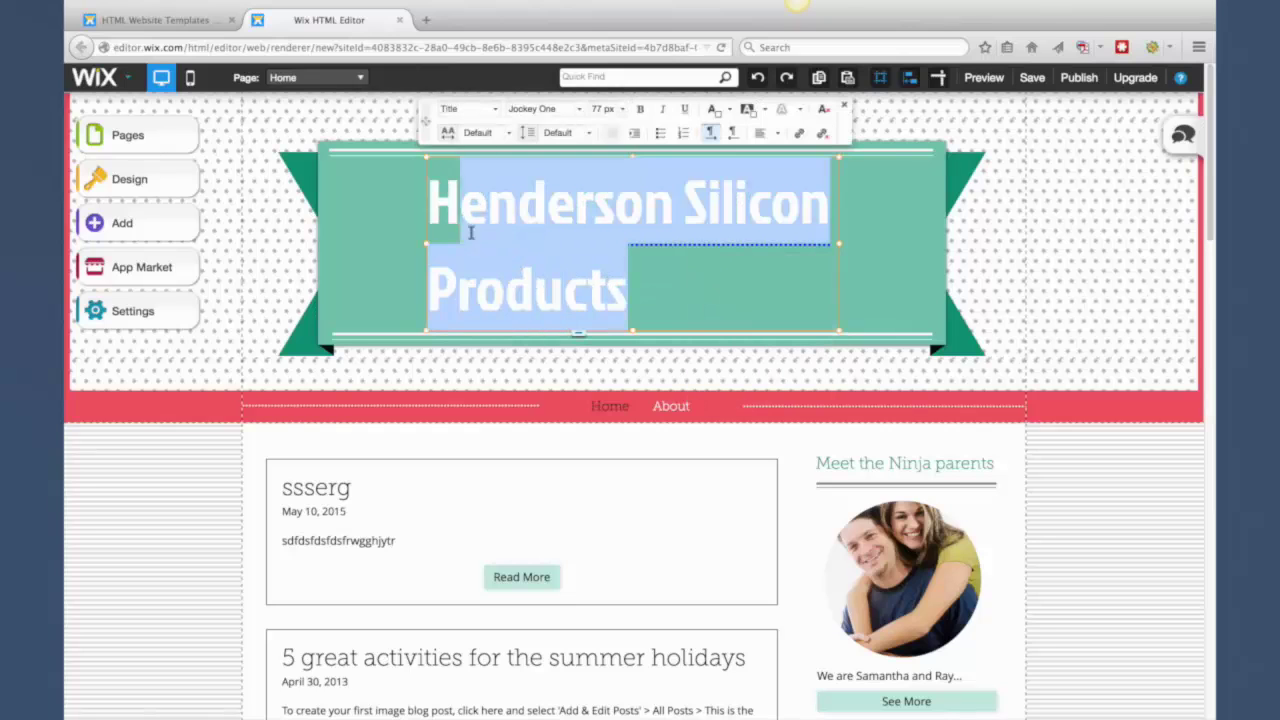
{"action": "left_click", "coordinate": [766, 137]}
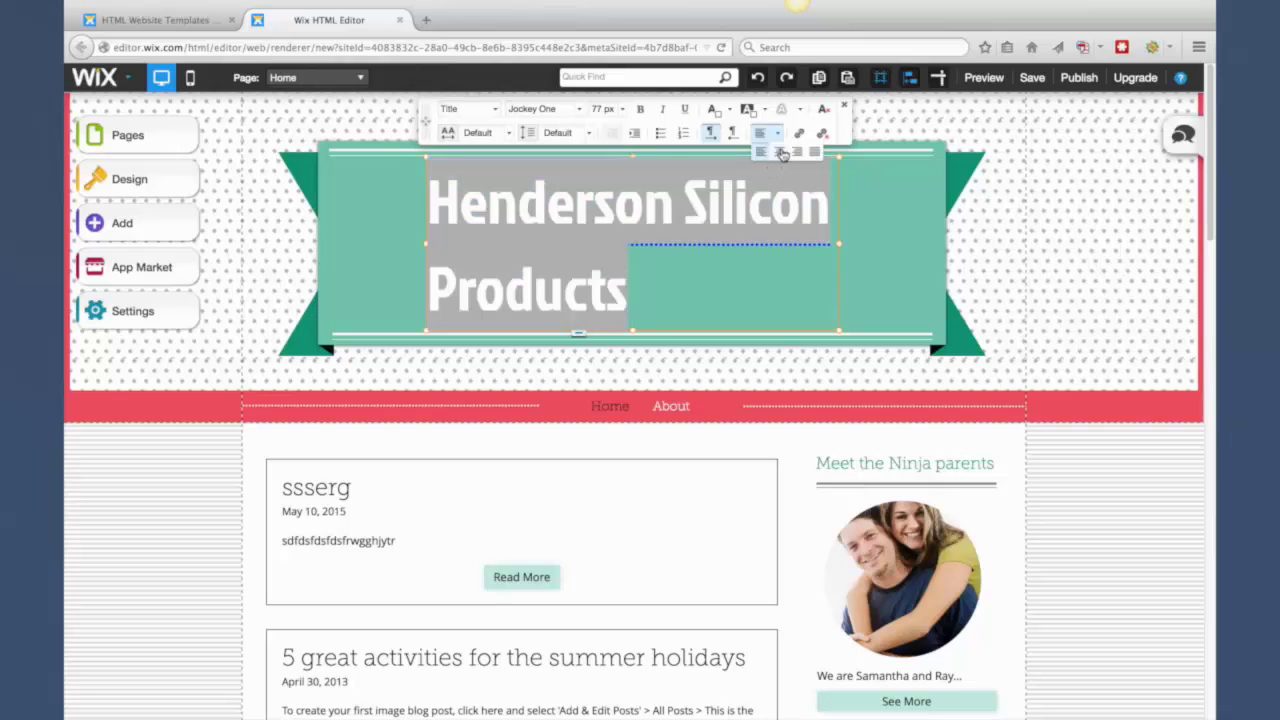
{"action": "left_click", "coordinate": [780, 153]}
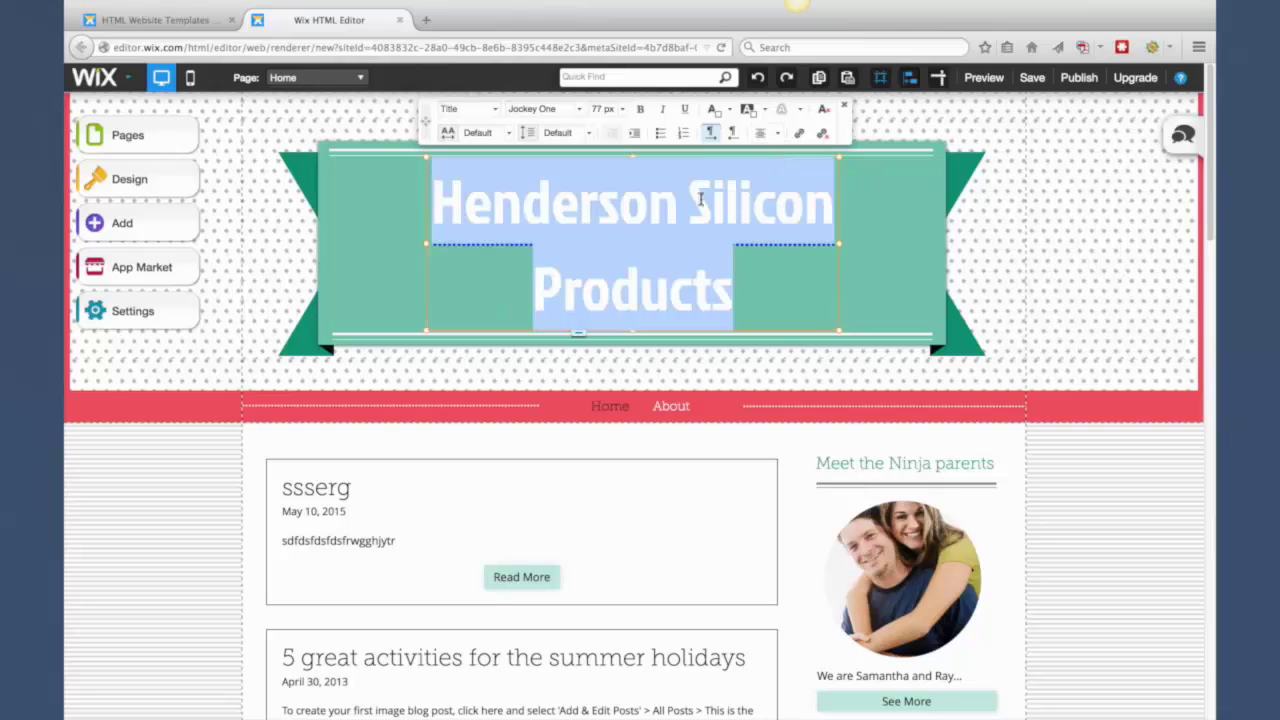
{"action": "left_click", "coordinate": [358, 264]}
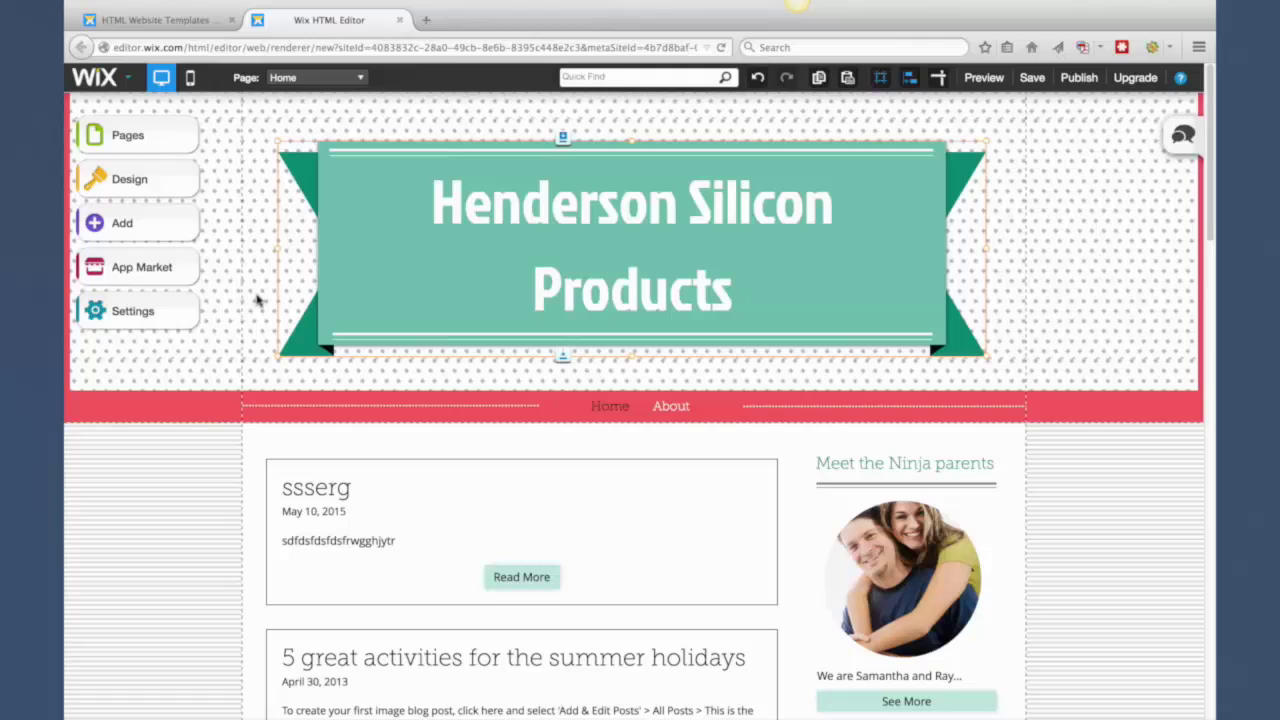
- Search the free Wix images for "food" and set the healthy assortment picture as the header strip's background
{"action": "left_click", "coordinate": [1095, 218]}
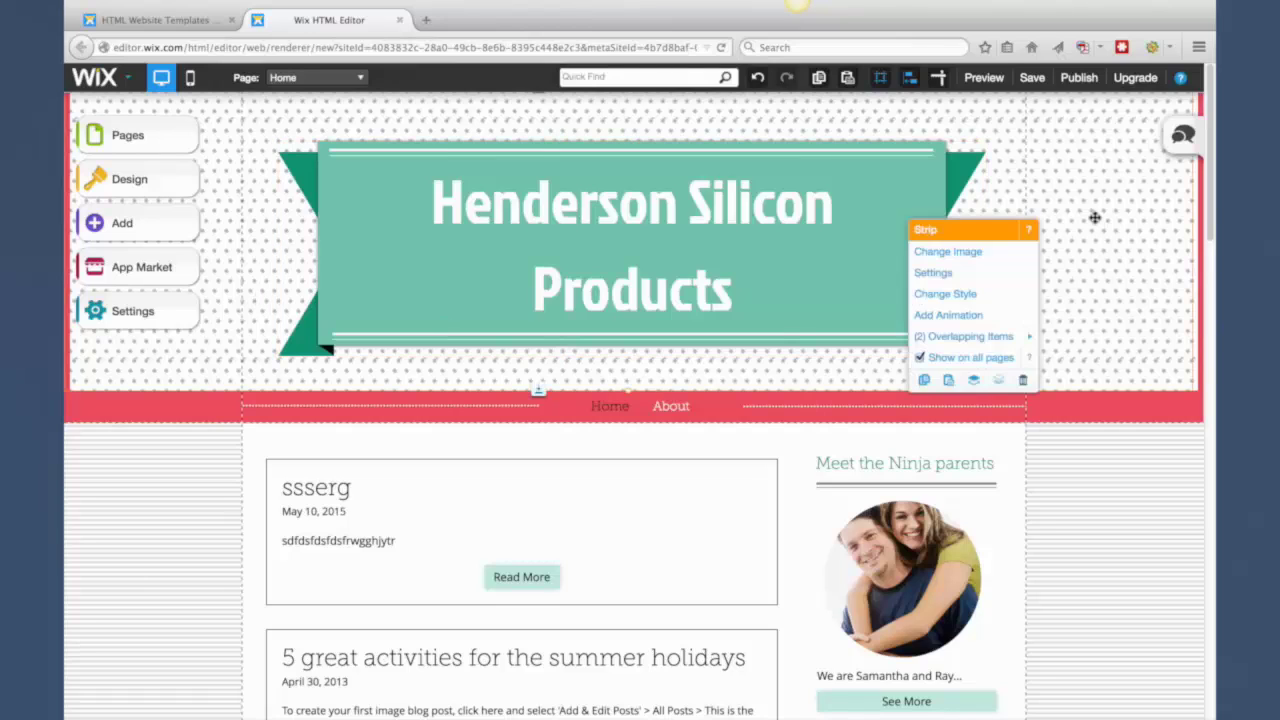
{"action": "left_click", "coordinate": [1001, 262]}
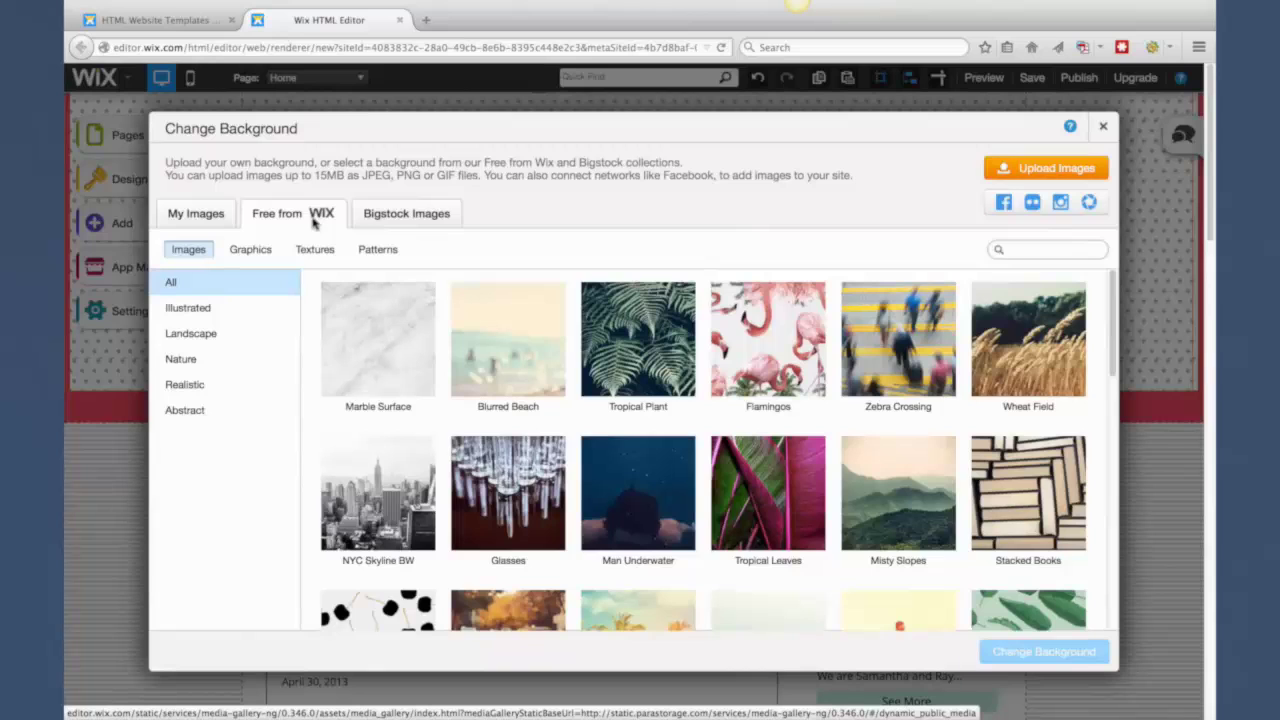
{"action": "left_click", "coordinate": [379, 216]}
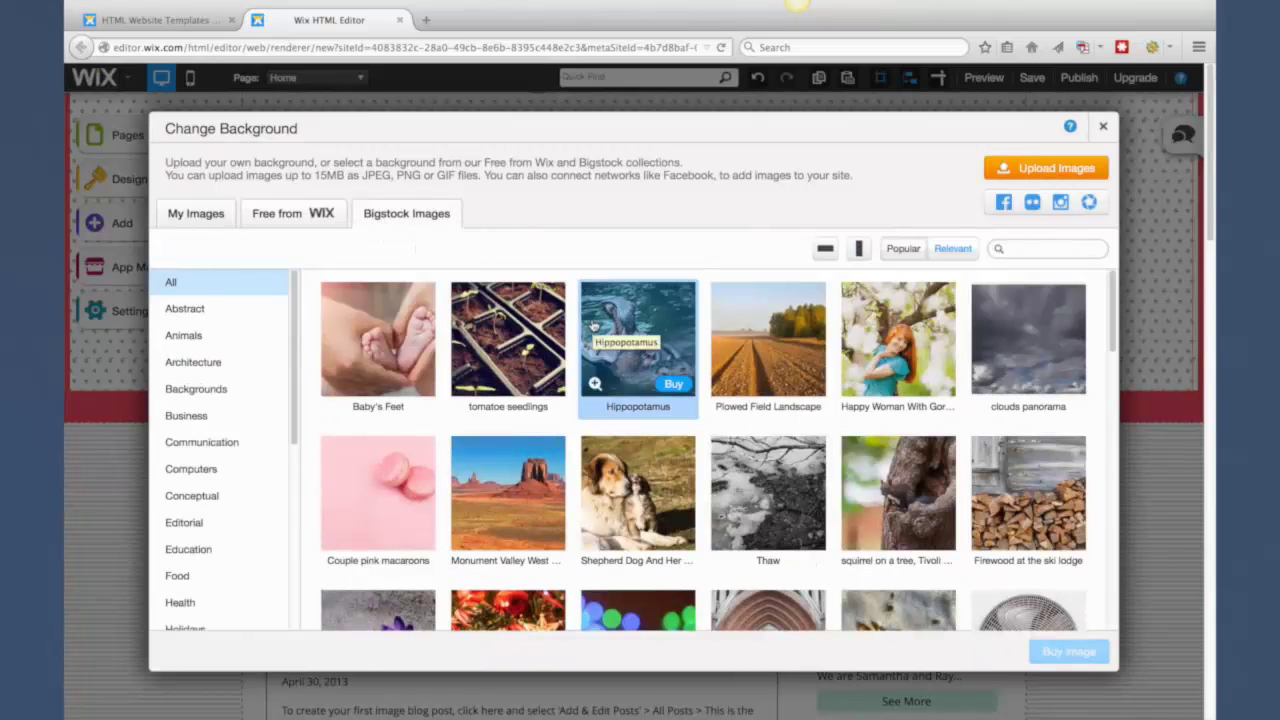
{"action": "left_click", "coordinate": [281, 219]}
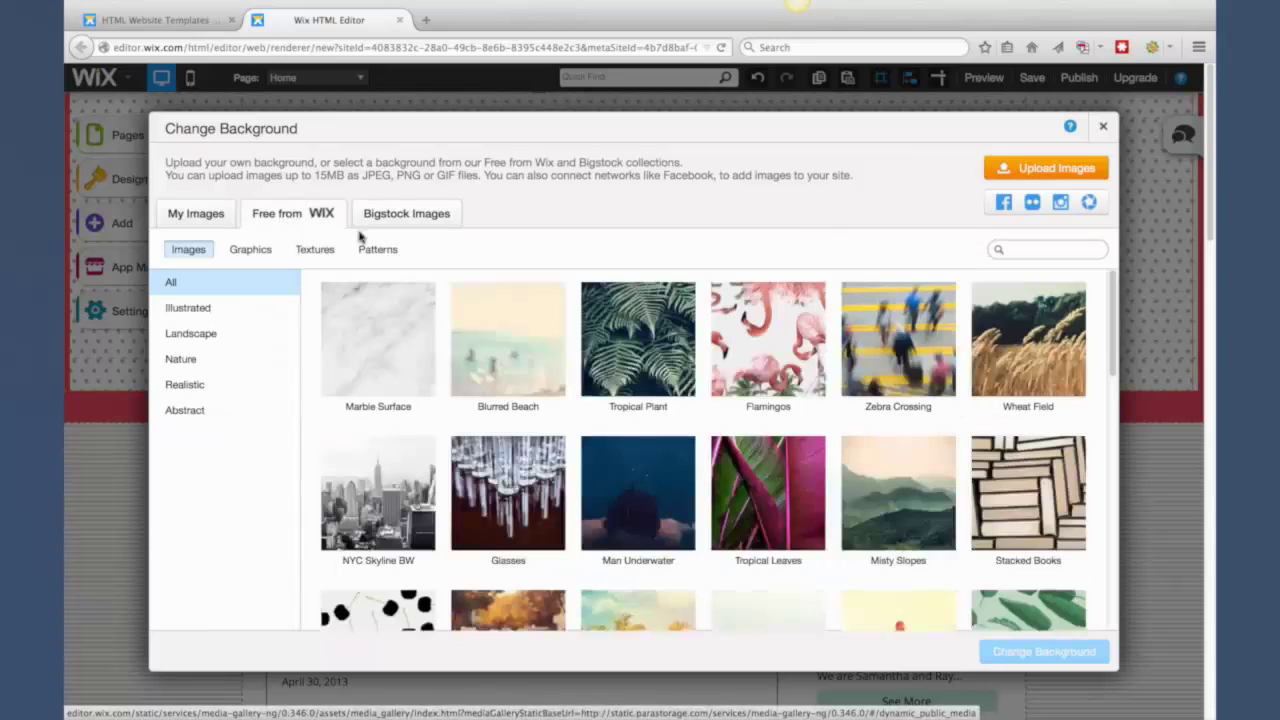
{"action": "left_click", "coordinate": [1023, 242]}
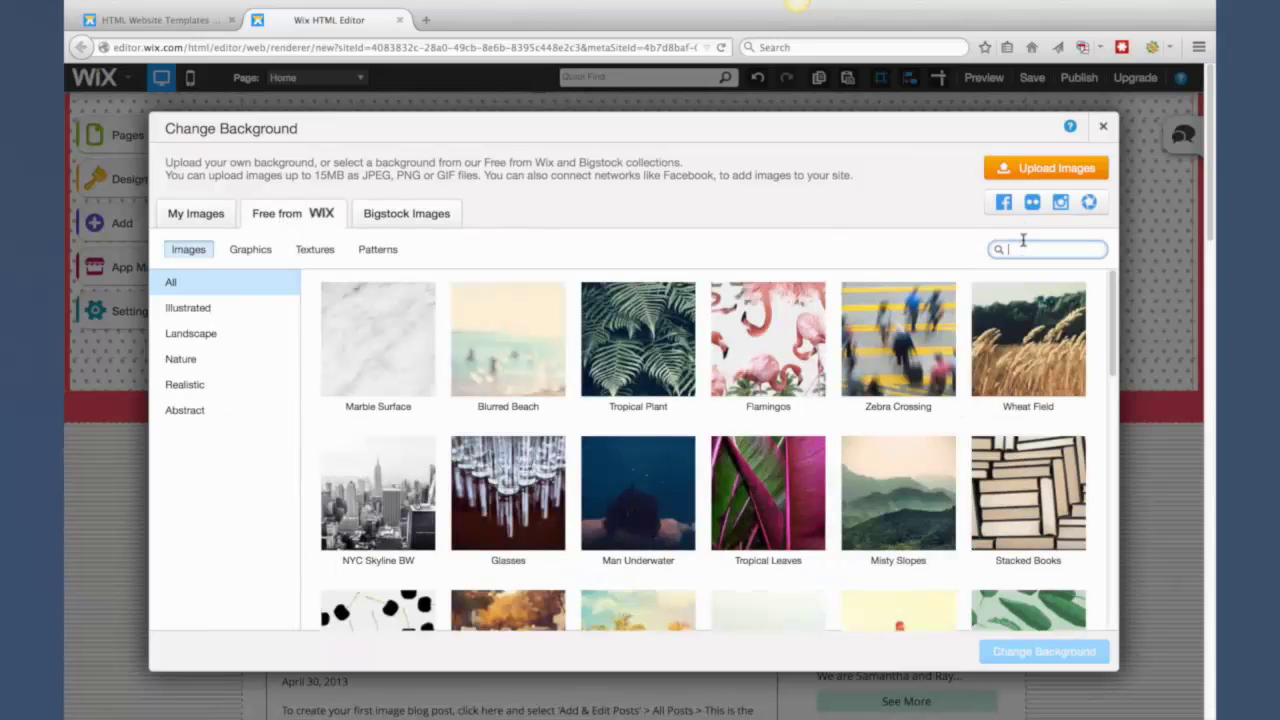
{"action": "type", "text": "food"}
{"action": "key", "text": "Return"}
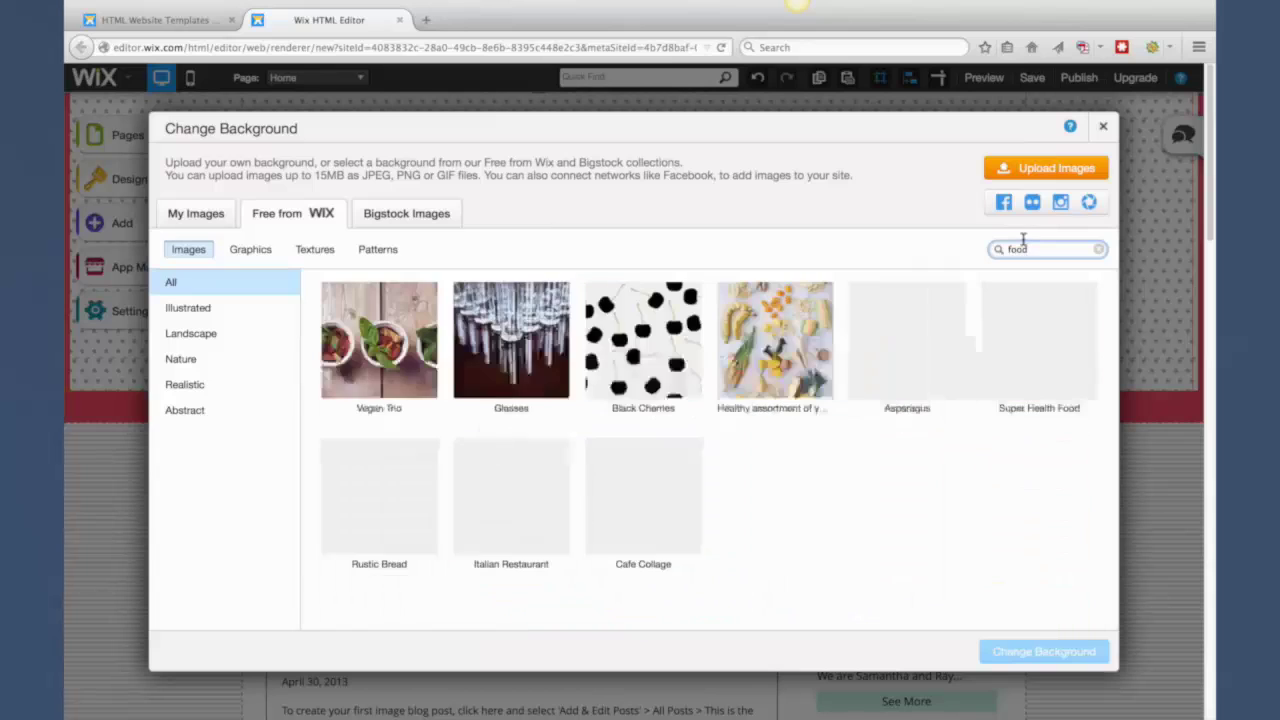
{"action": "left_click", "coordinate": [780, 380]}
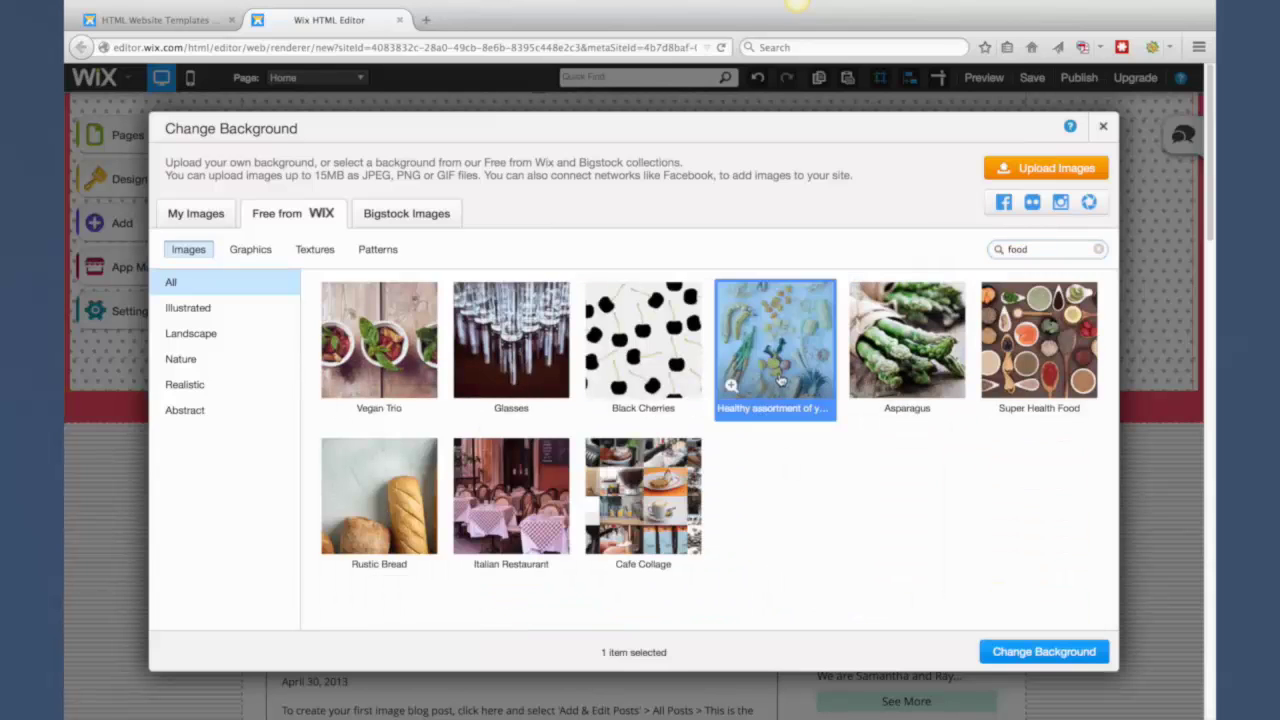
{"action": "left_click", "coordinate": [1000, 651]}
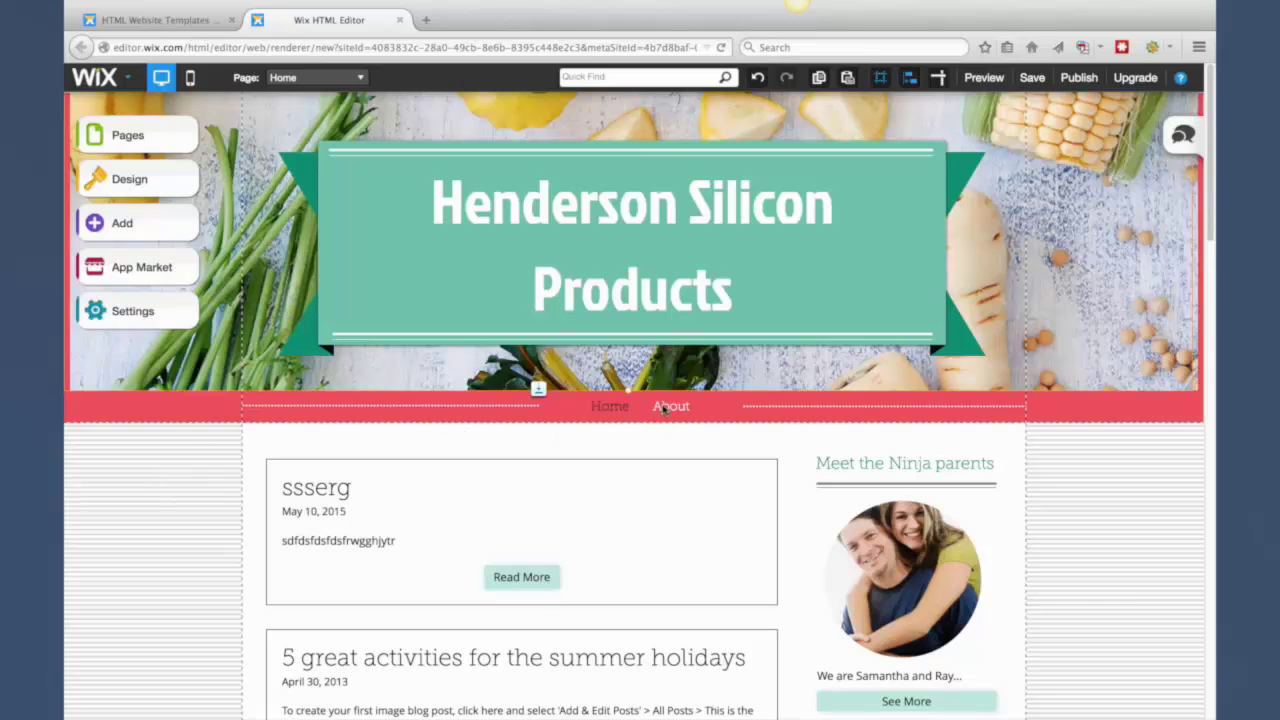
- Open the About page in the editor and look over its story section
{"action": "left_click", "coordinate": [124, 138]}
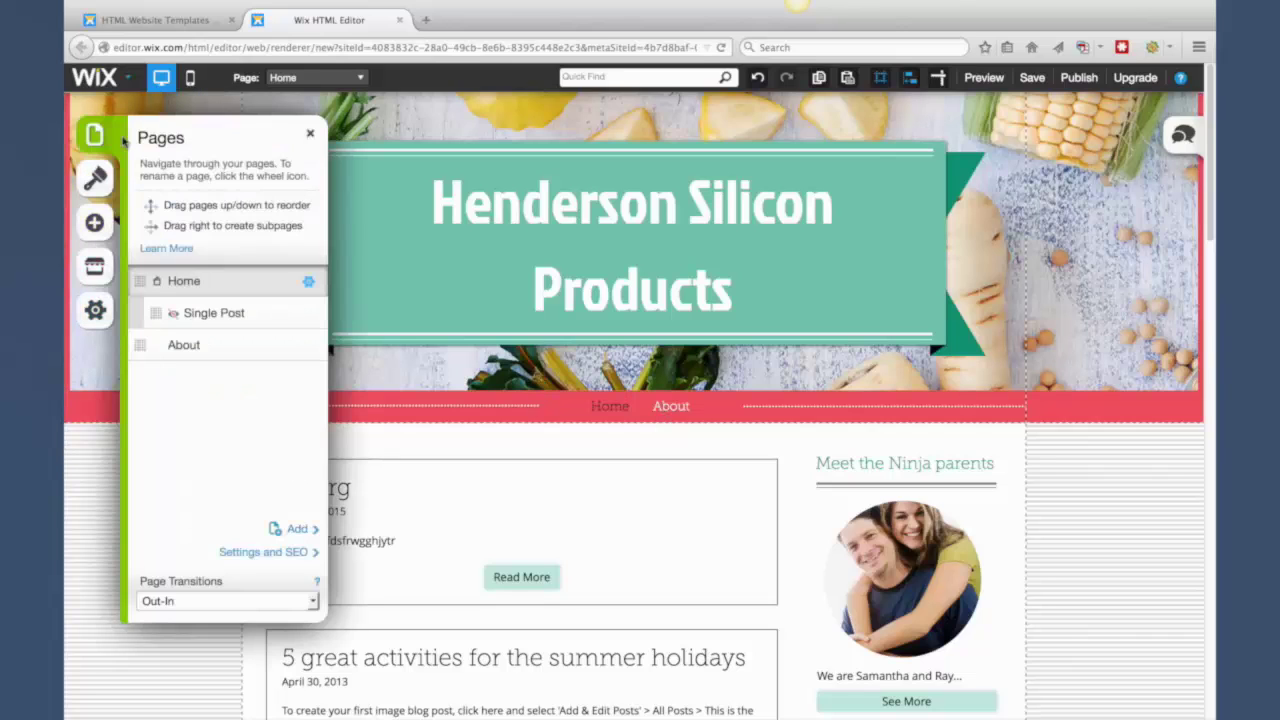
{"action": "left_click", "coordinate": [190, 350]}
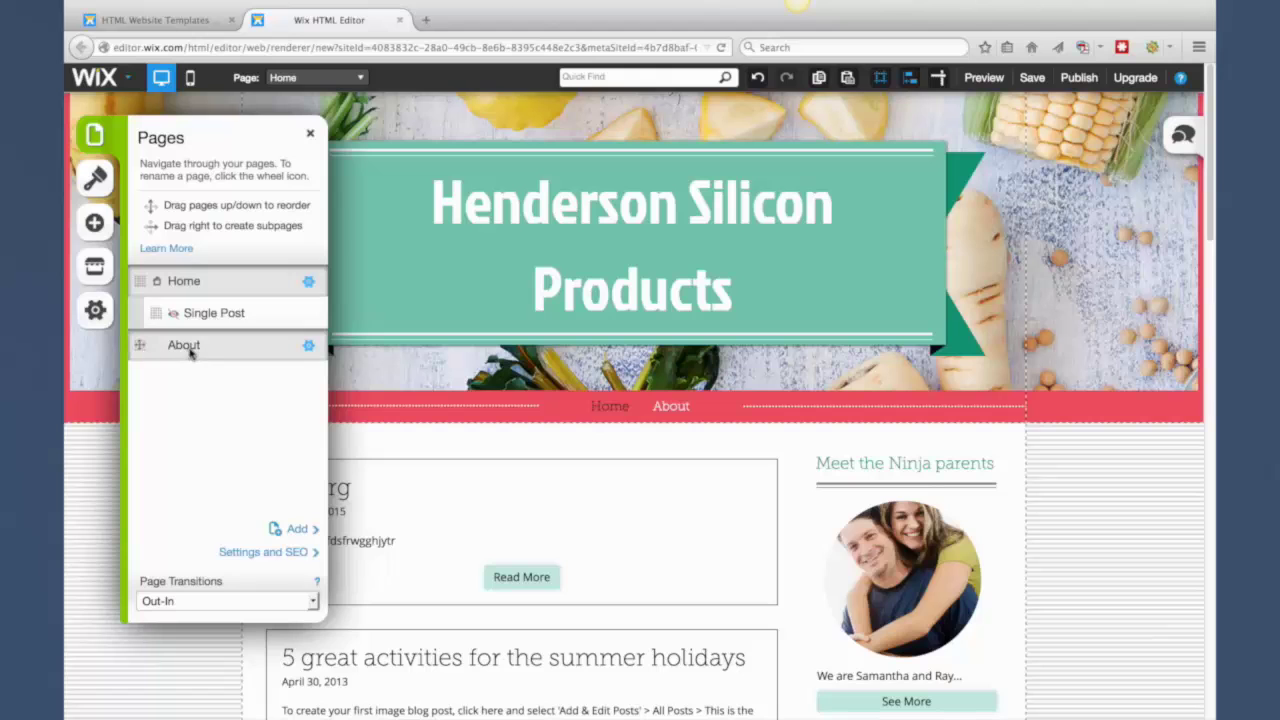
{"action": "scroll", "coordinate": [176, 530], "scroll_direction": "down", "scroll_amount": 5}
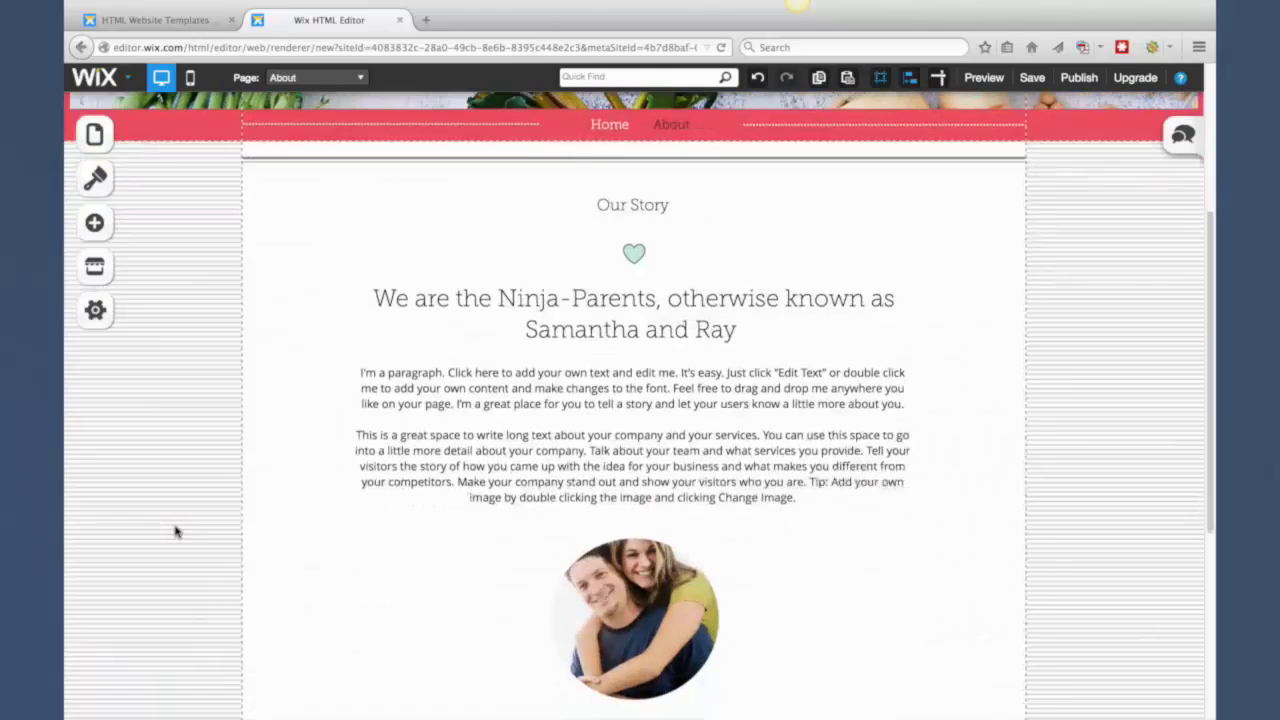
{"action": "scroll", "coordinate": [176, 530], "scroll_direction": "up", "scroll_amount": 3}
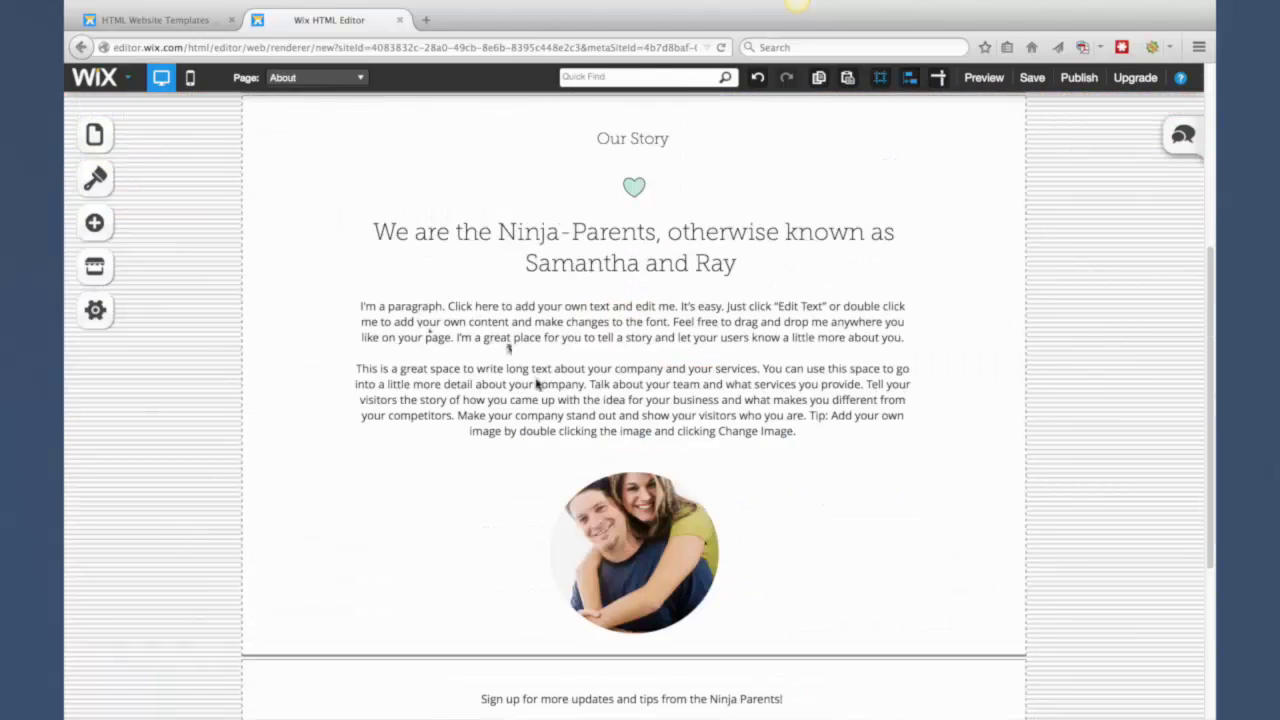
- Replace the About page heading with "Henderson Silicon Products" and the paragraphs with three lines on the family business, its specialty and its USA factory
{"action": "left_click", "coordinate": [394, 231]}
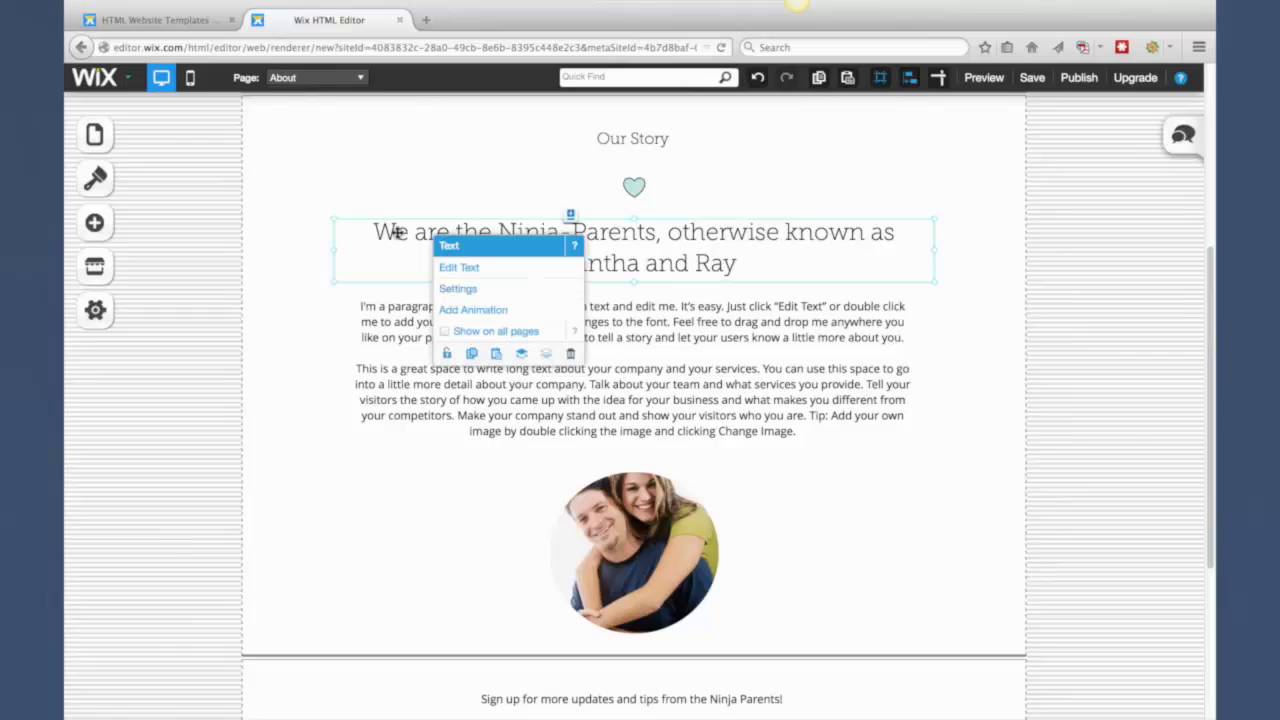
{"action": "left_click", "coordinate": [457, 229]}
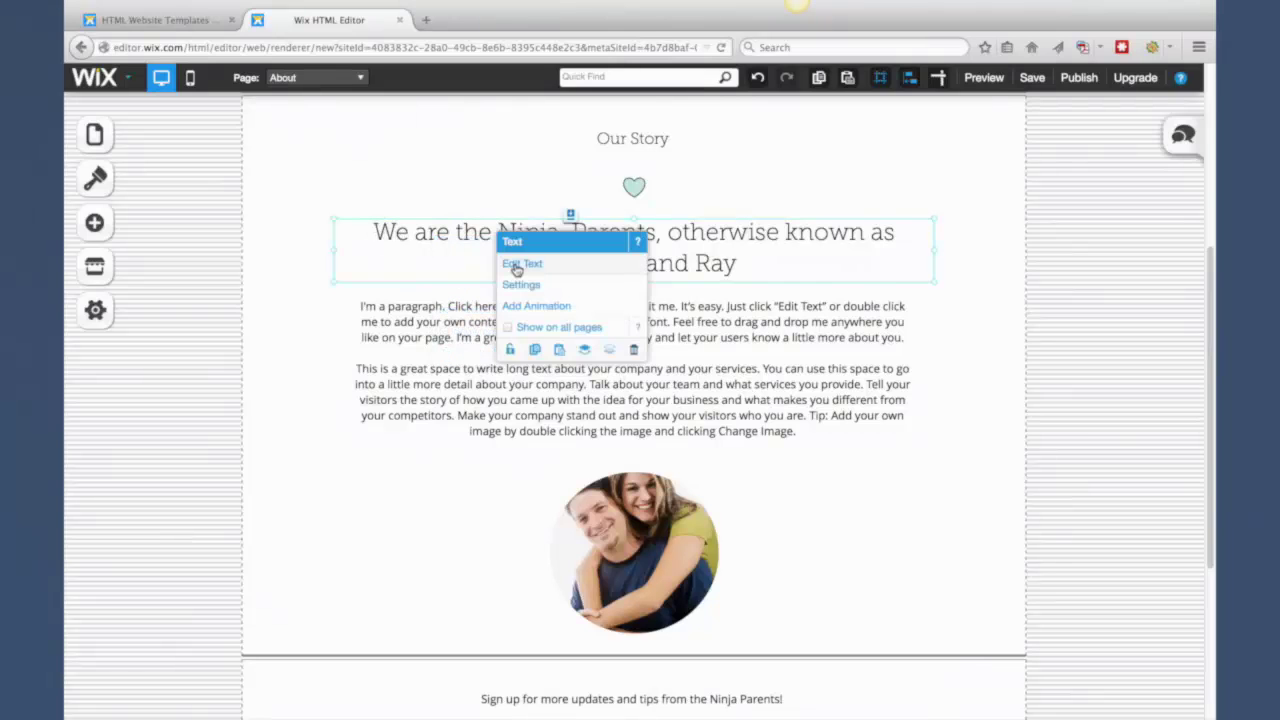
{"action": "left_click", "coordinate": [515, 265]}
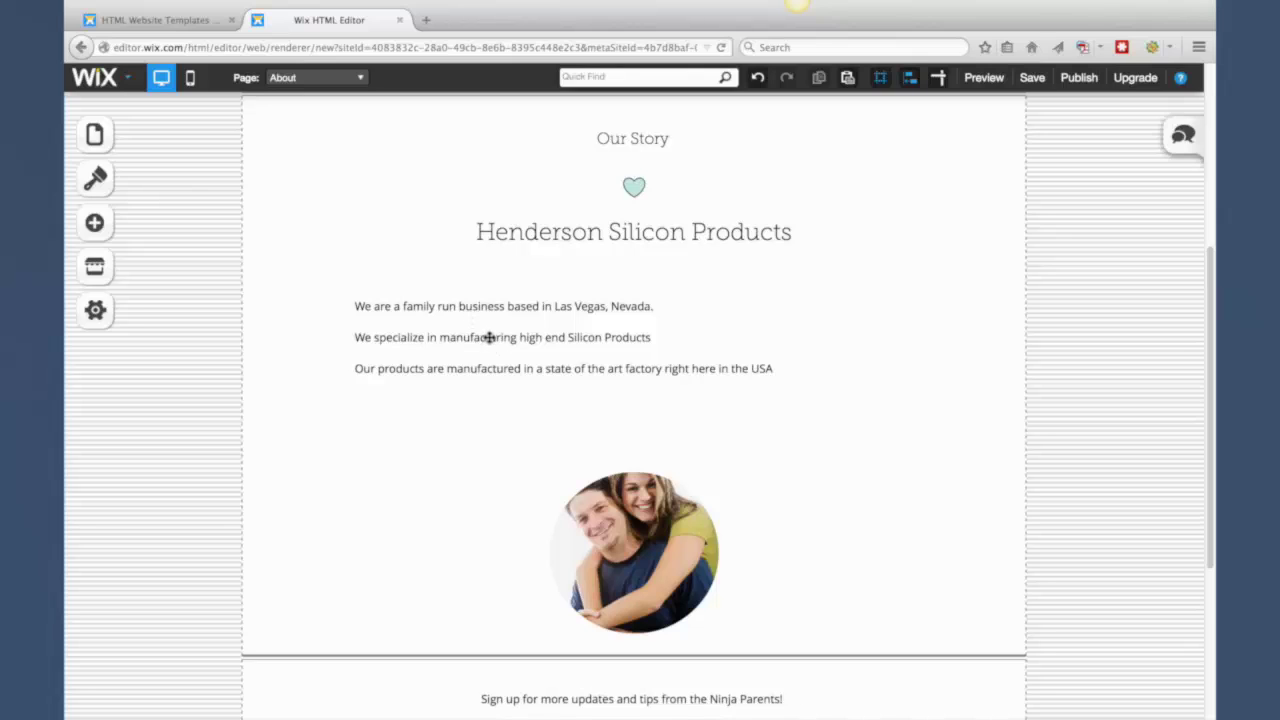
- Change the "Our Story" title at the top of the About page to "Our Company"
{"action": "left_click", "coordinate": [603, 138]}
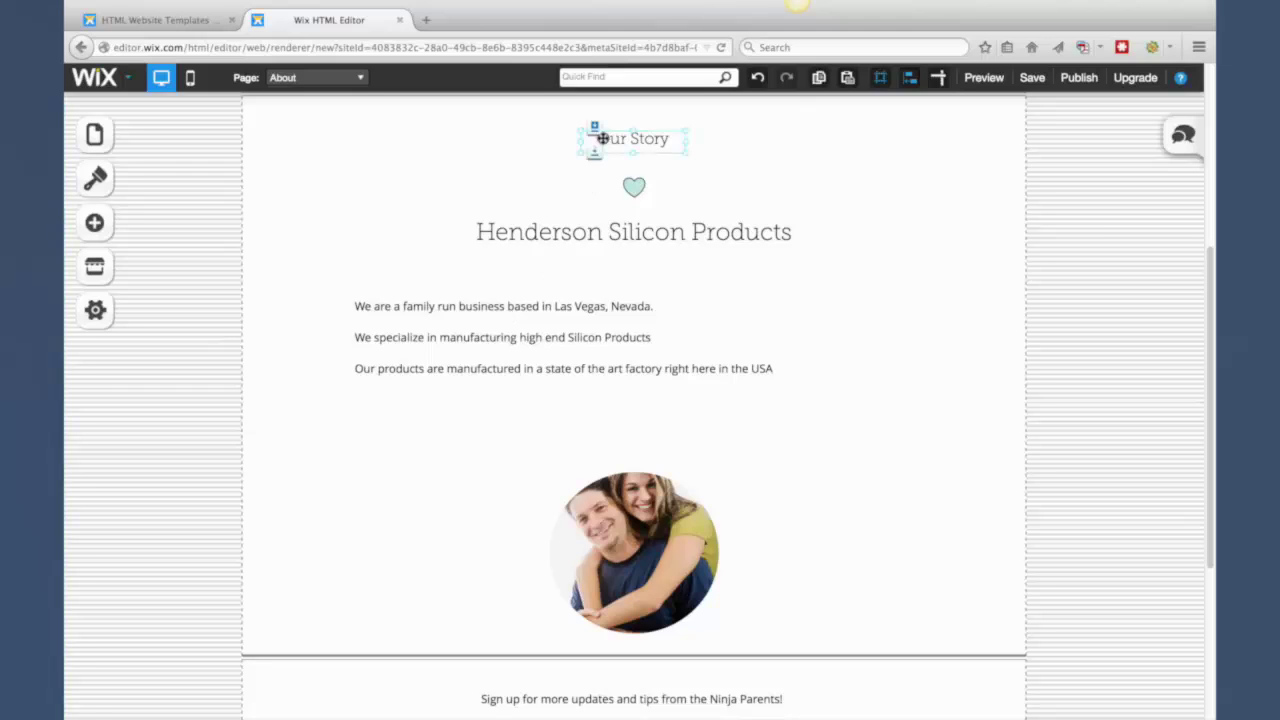
{"action": "double_click", "coordinate": [648, 136]}
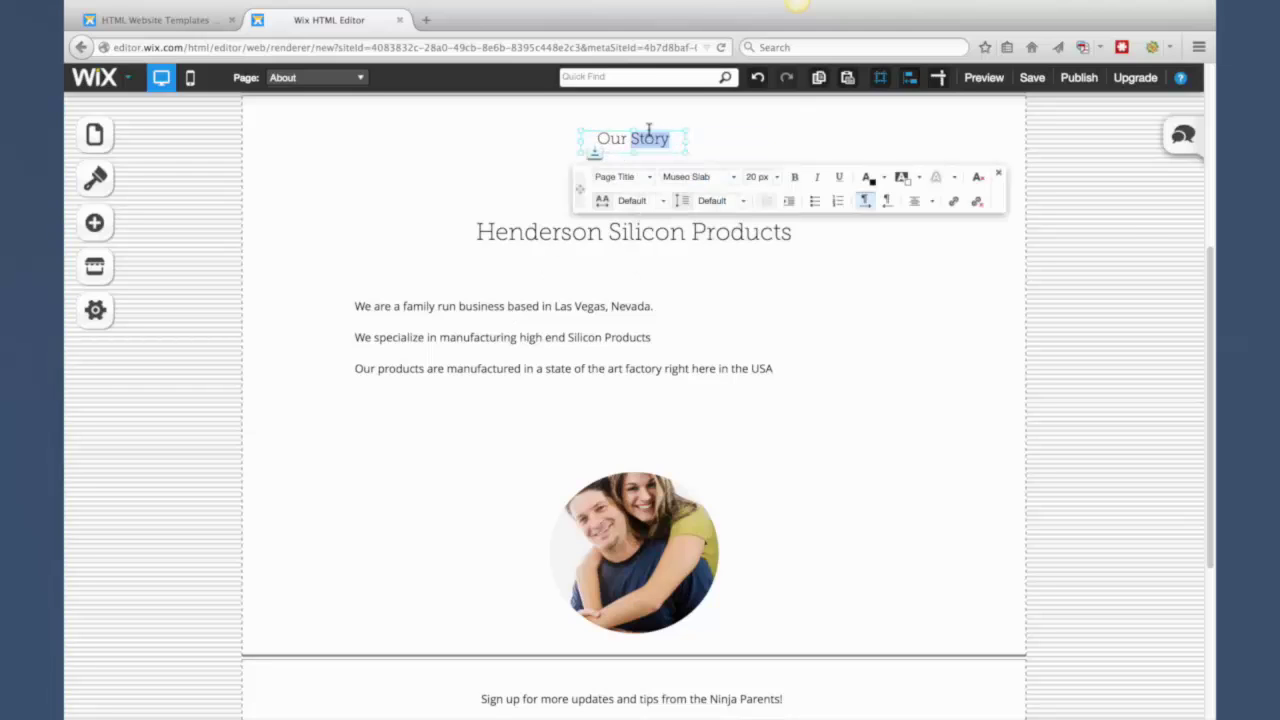
{"action": "type", "text": "Company"}
- Delete the contact form and the "Sign up for more updates and tips" text below the couple's photo
{"action": "scroll", "coordinate": [360, 430], "scroll_direction": "down", "scroll_amount": 3}
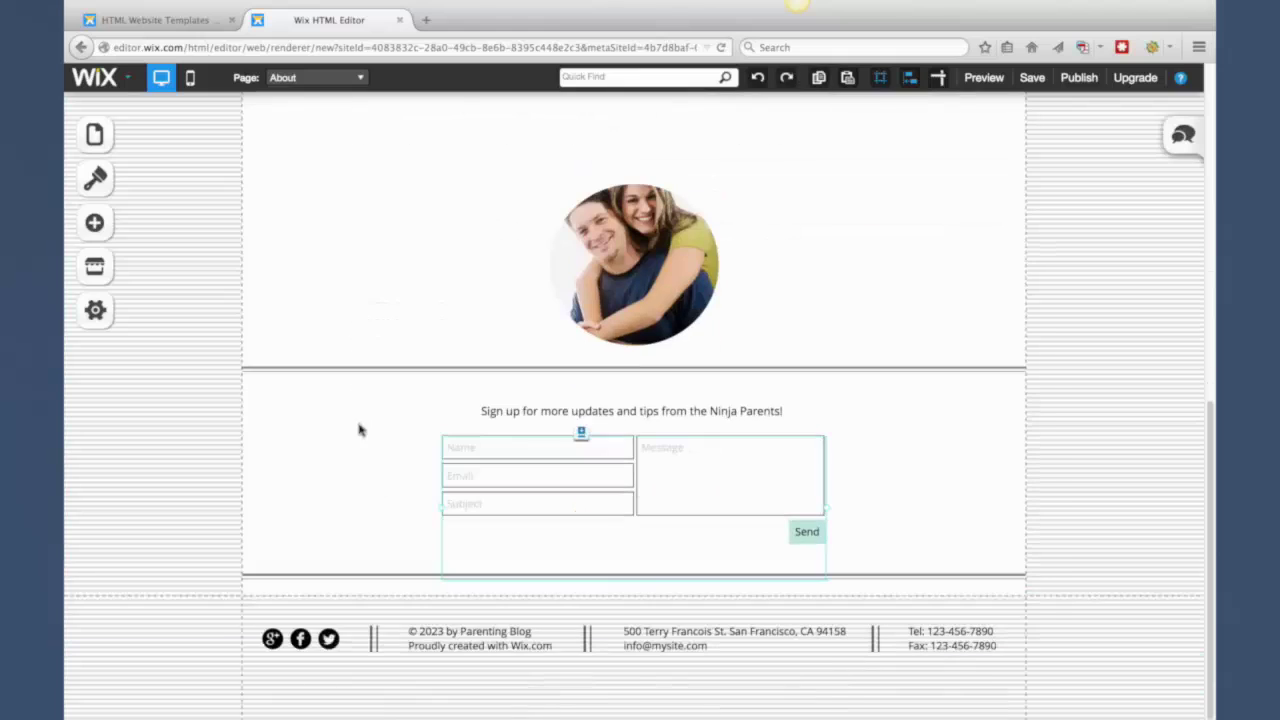
{"action": "left_click", "coordinate": [349, 420]}
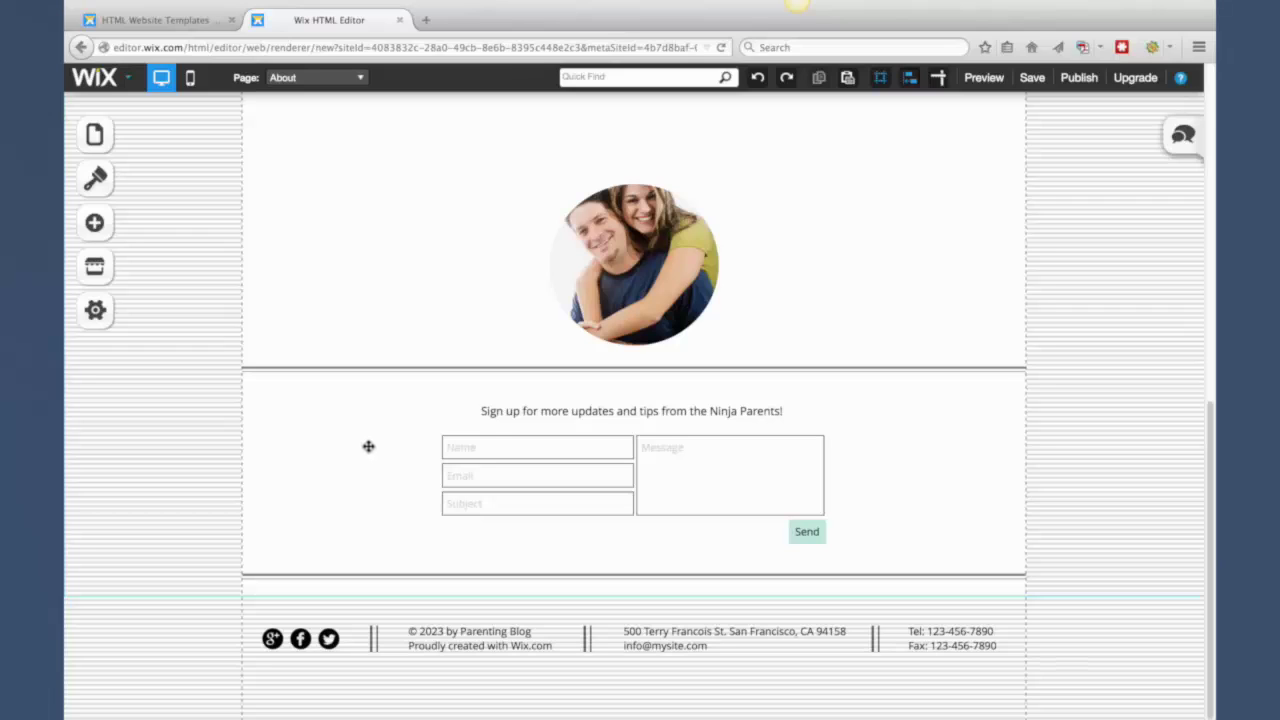
{"action": "left_click", "coordinate": [496, 450]}
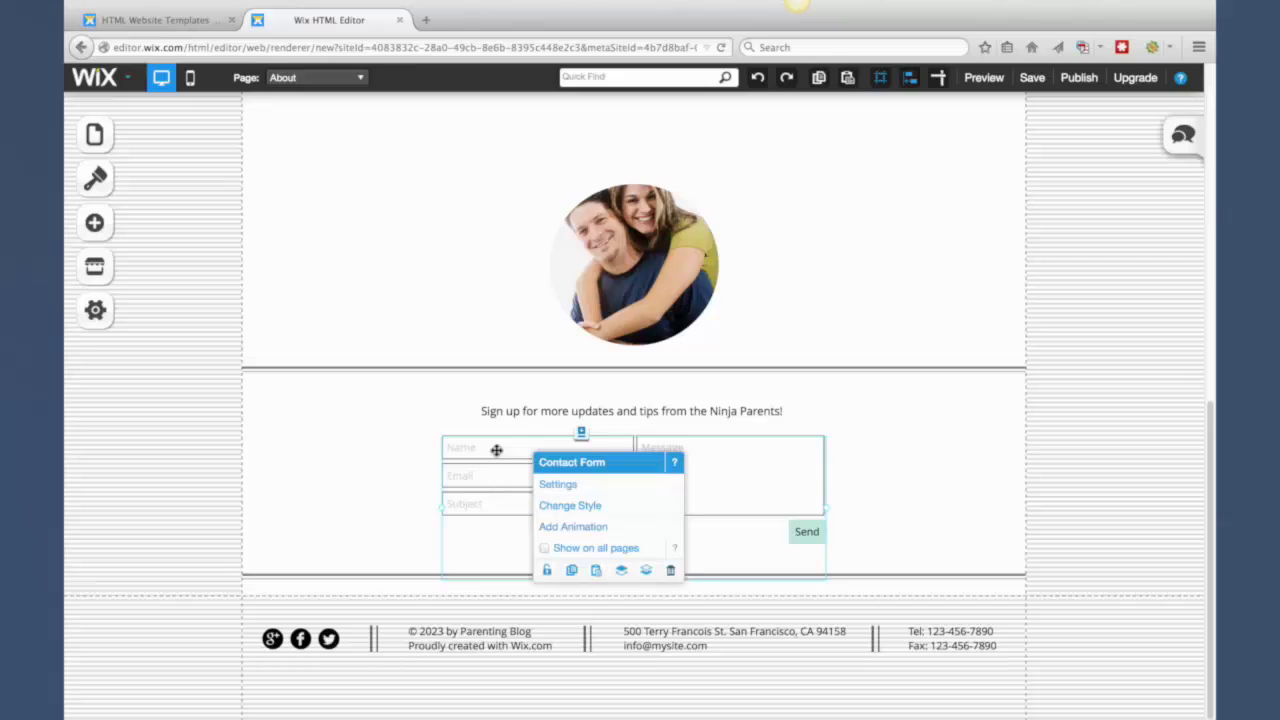
{"action": "left_click", "coordinate": [670, 570]}
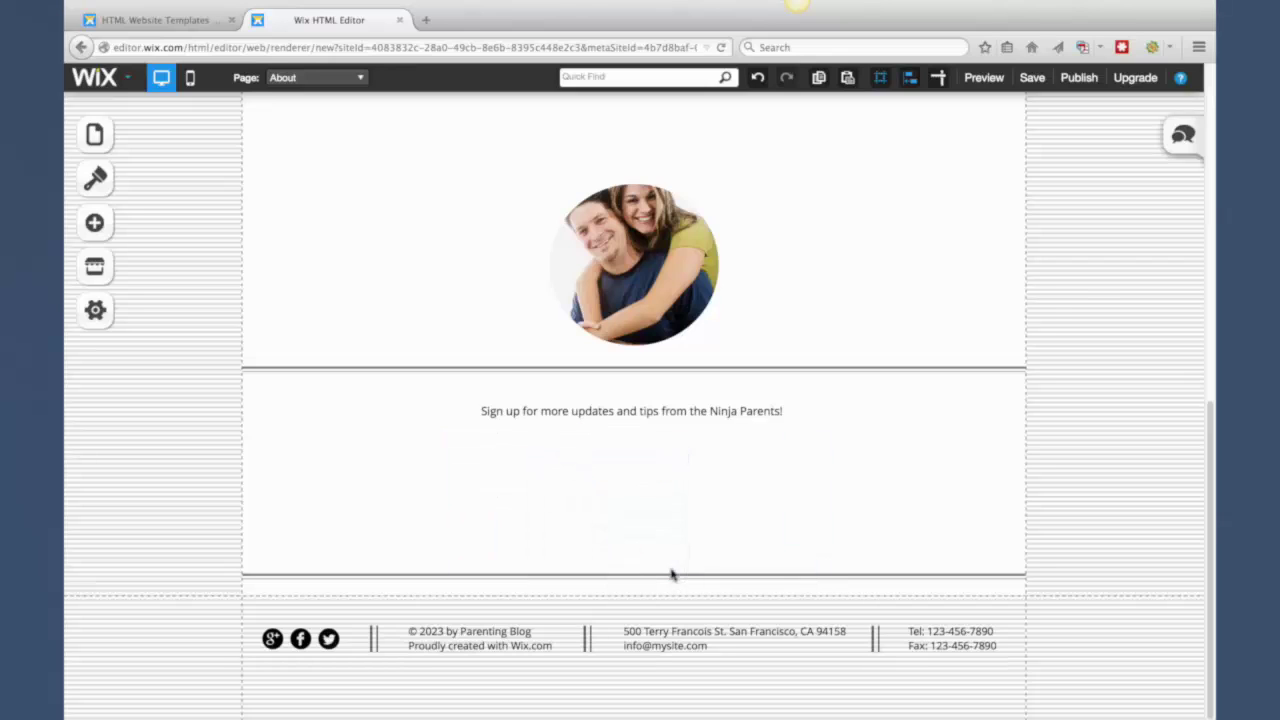
{"action": "left_click", "coordinate": [505, 414]}
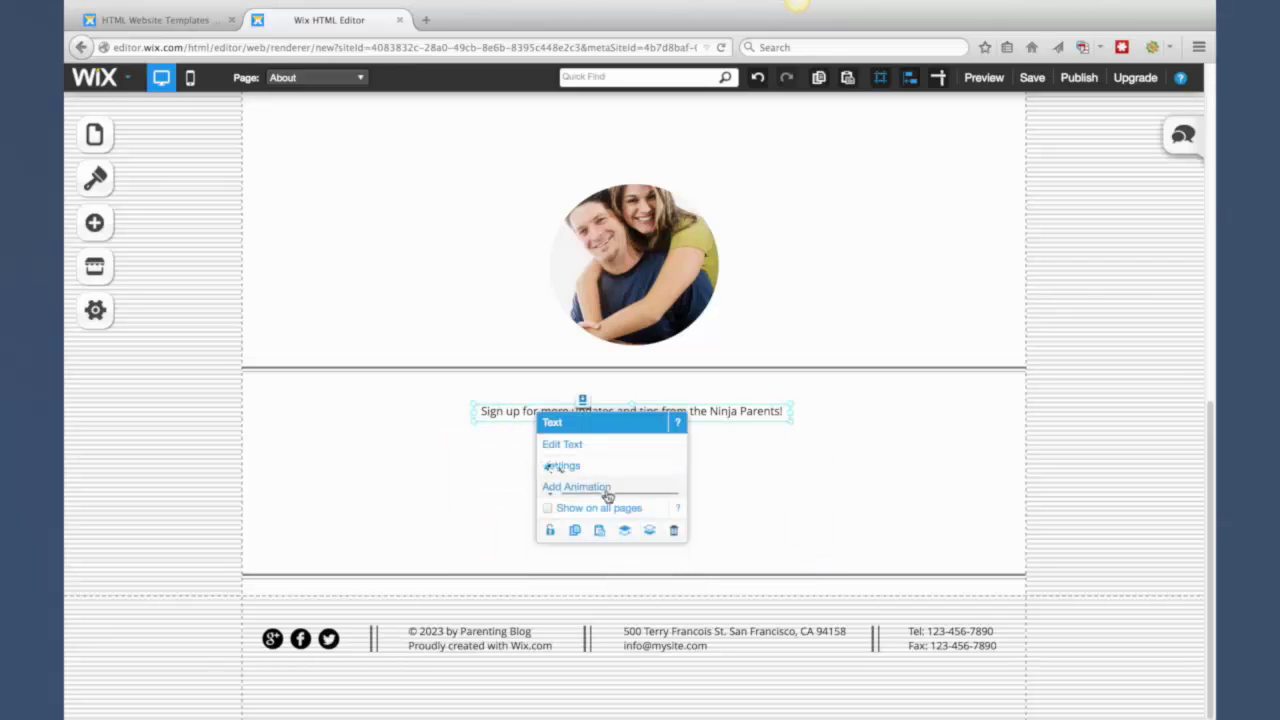
{"action": "left_click", "coordinate": [673, 530]}
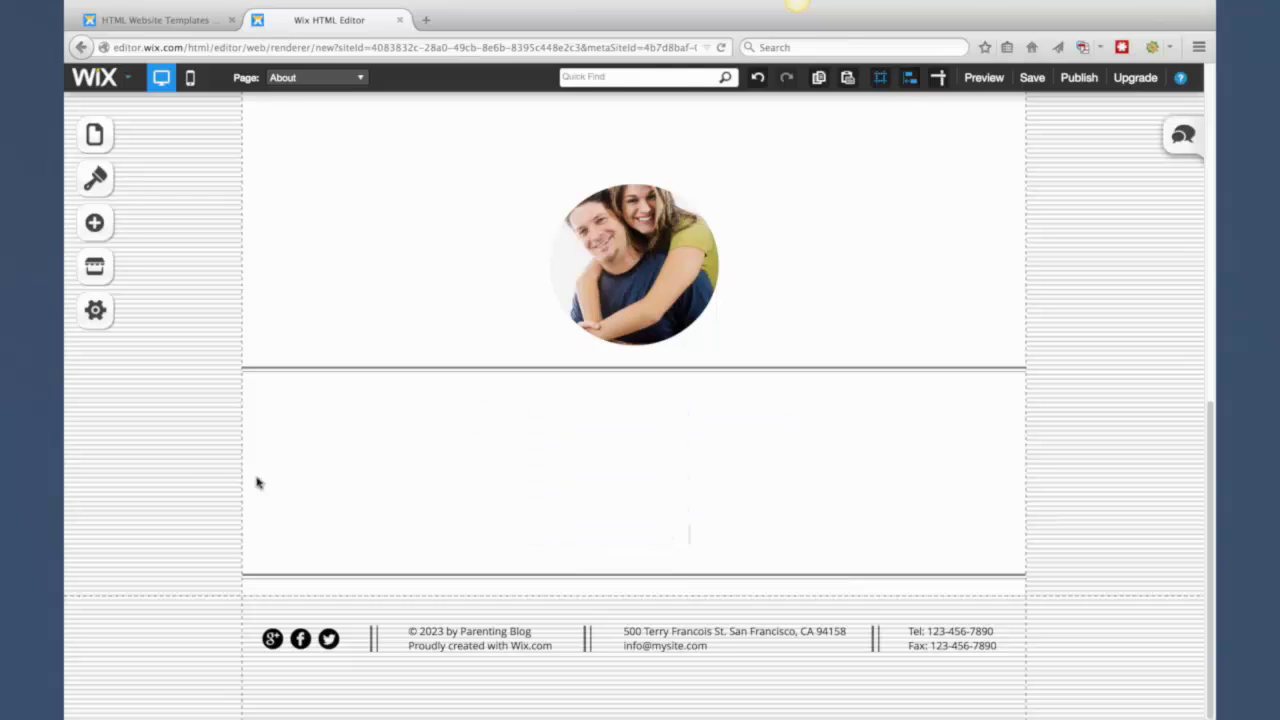
- Move the About page's lowest divider line, together with the footer, up against the divider under the couple's photo
{"action": "left_click", "coordinate": [643, 491]}
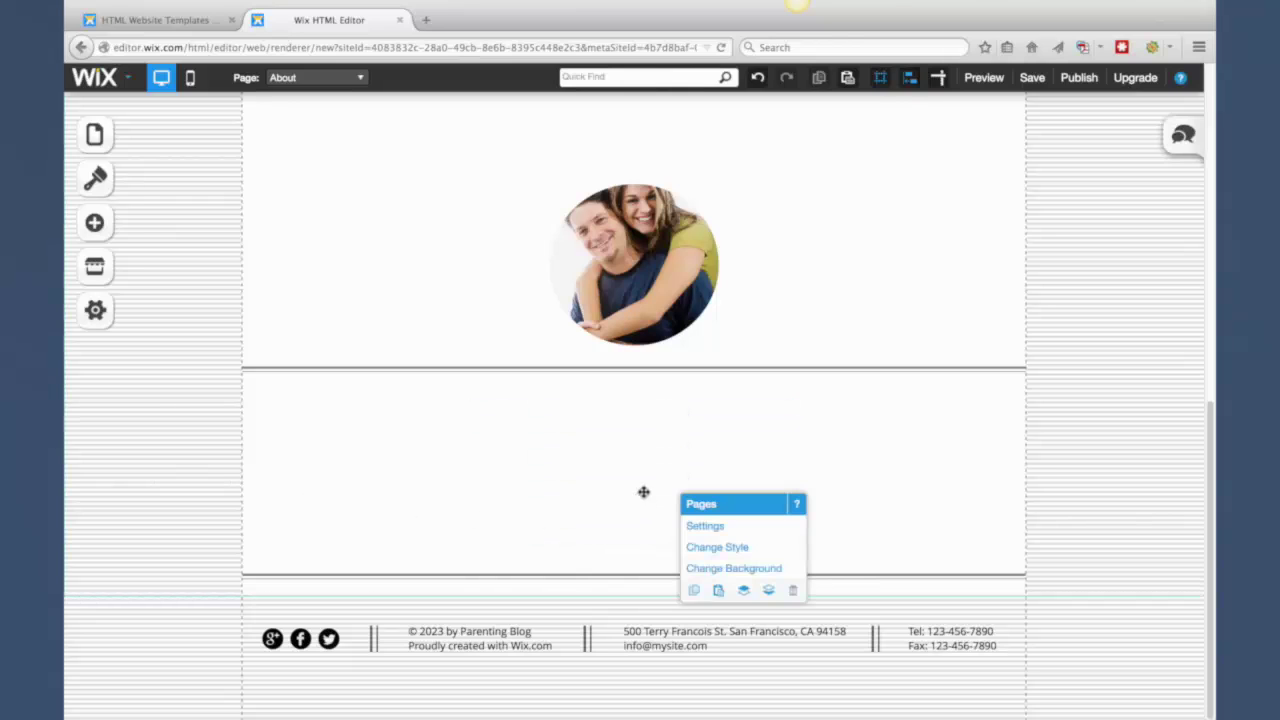
{"action": "left_click", "coordinate": [648, 574]}
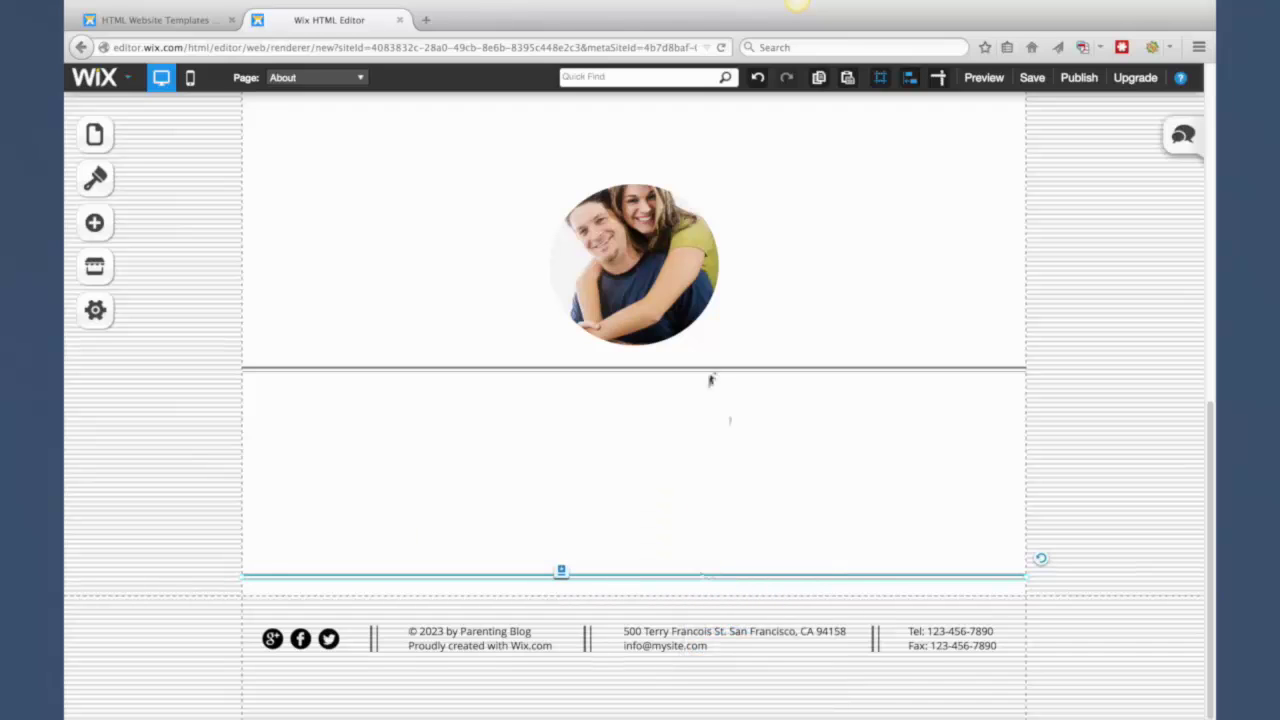
{"action": "mouse_move", "coordinate": [561, 571]}
{"action": "left_click_drag", "start_coordinate": [561, 571], "coordinate": [560, 537]}
- Set the footer copyright text to "© 2015 by Henderson Silicon Products" and delete the footer's address and telephone text blocks
{"action": "right_click", "coordinate": [514, 594]}
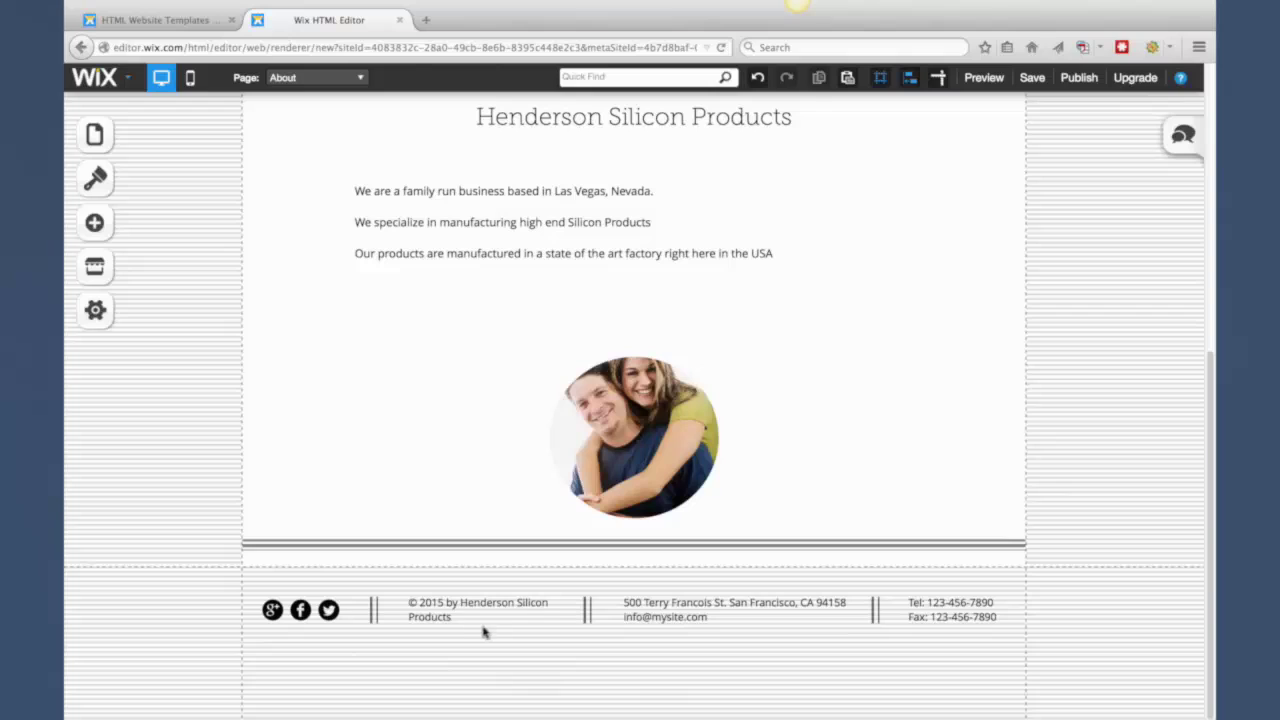
{"action": "right_click", "coordinate": [655, 612]}
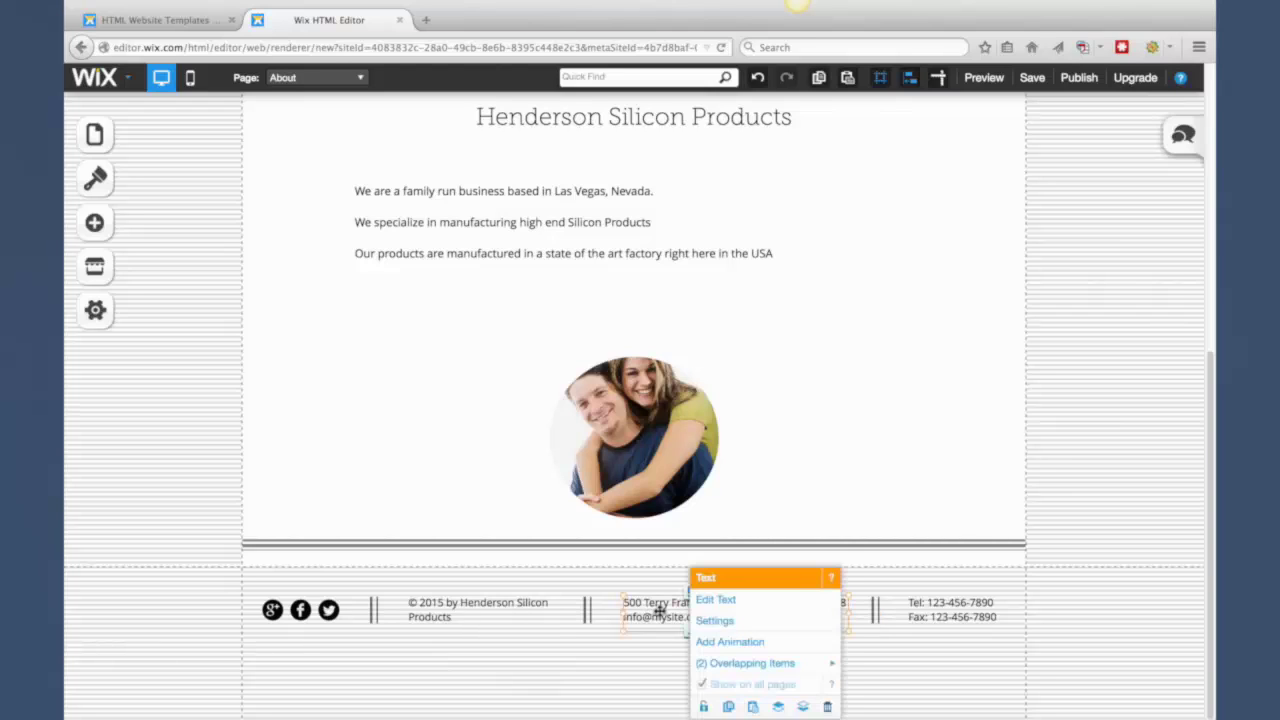
{"action": "left_click", "coordinate": [827, 707]}
{"action": "right_click", "coordinate": [915, 608]}
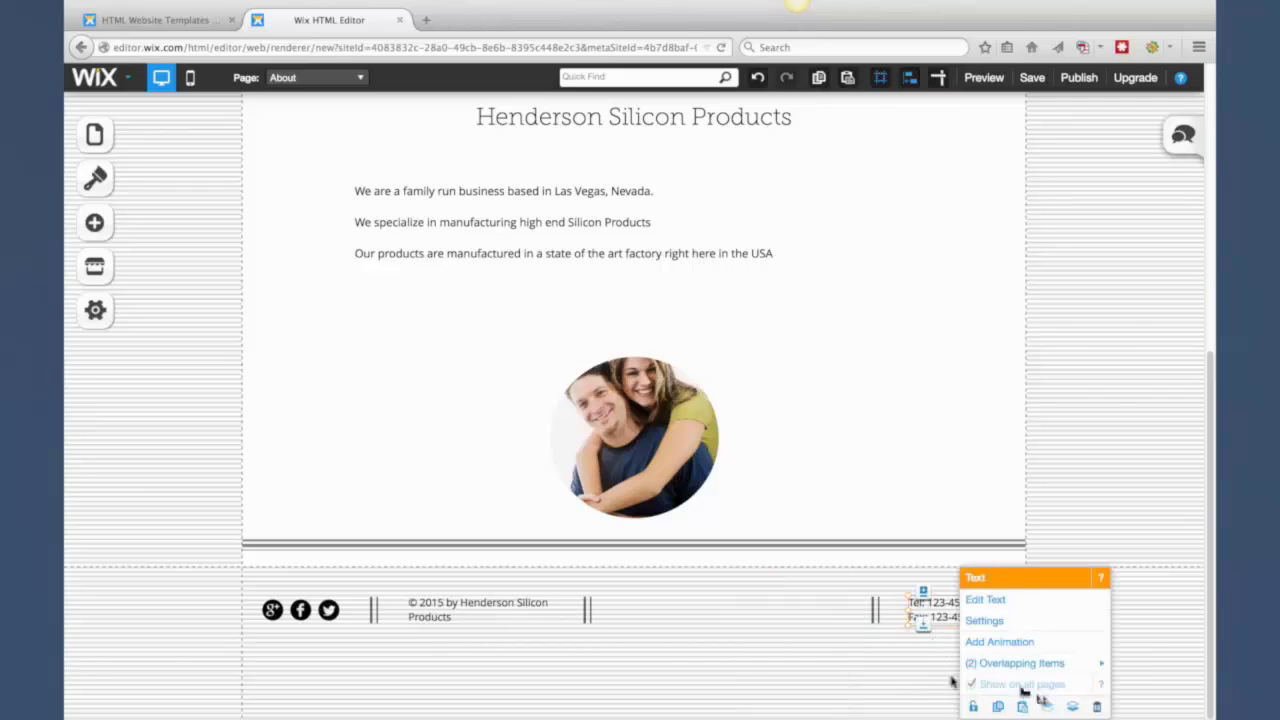
{"action": "key", "text": "Escape"}
{"action": "right_click", "coordinate": [958, 612]}
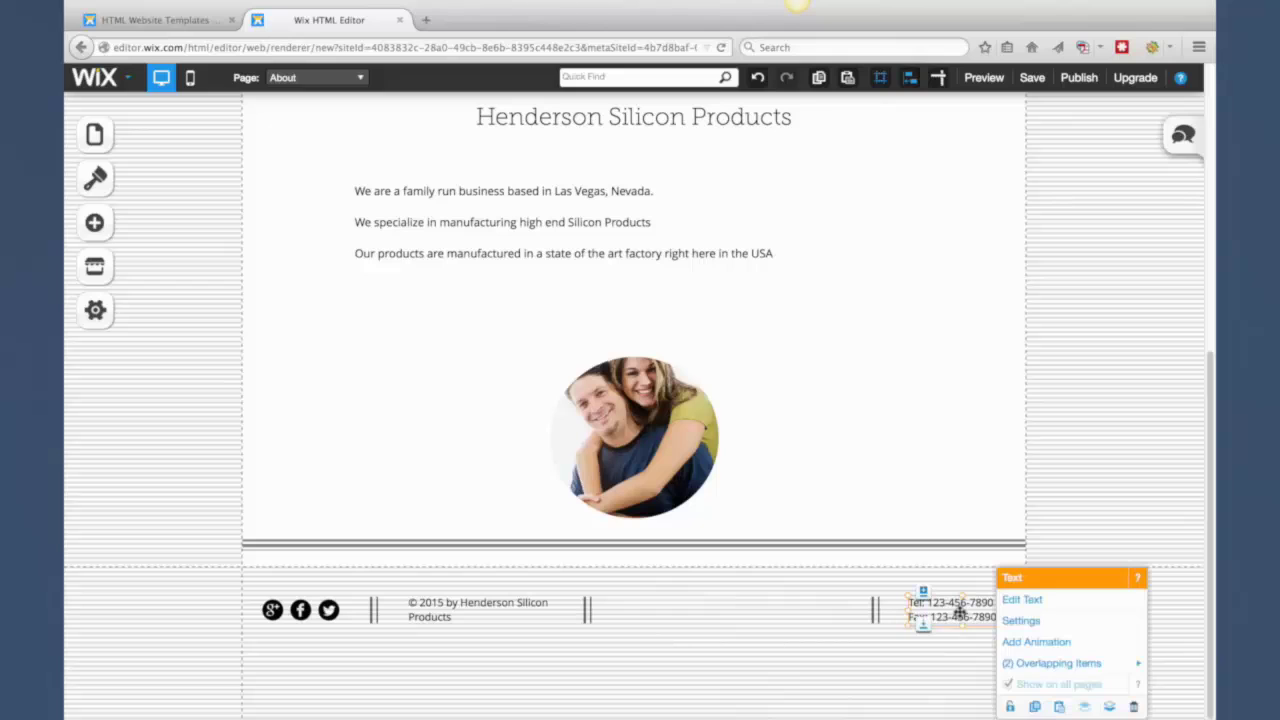
{"action": "left_click", "coordinate": [1135, 707]}
- Review the edited About page, then open the Home page in the editor and look over its blog posts and sidebar
{"action": "scroll", "coordinate": [815, 355], "scroll_direction": "up", "scroll_amount": 5}
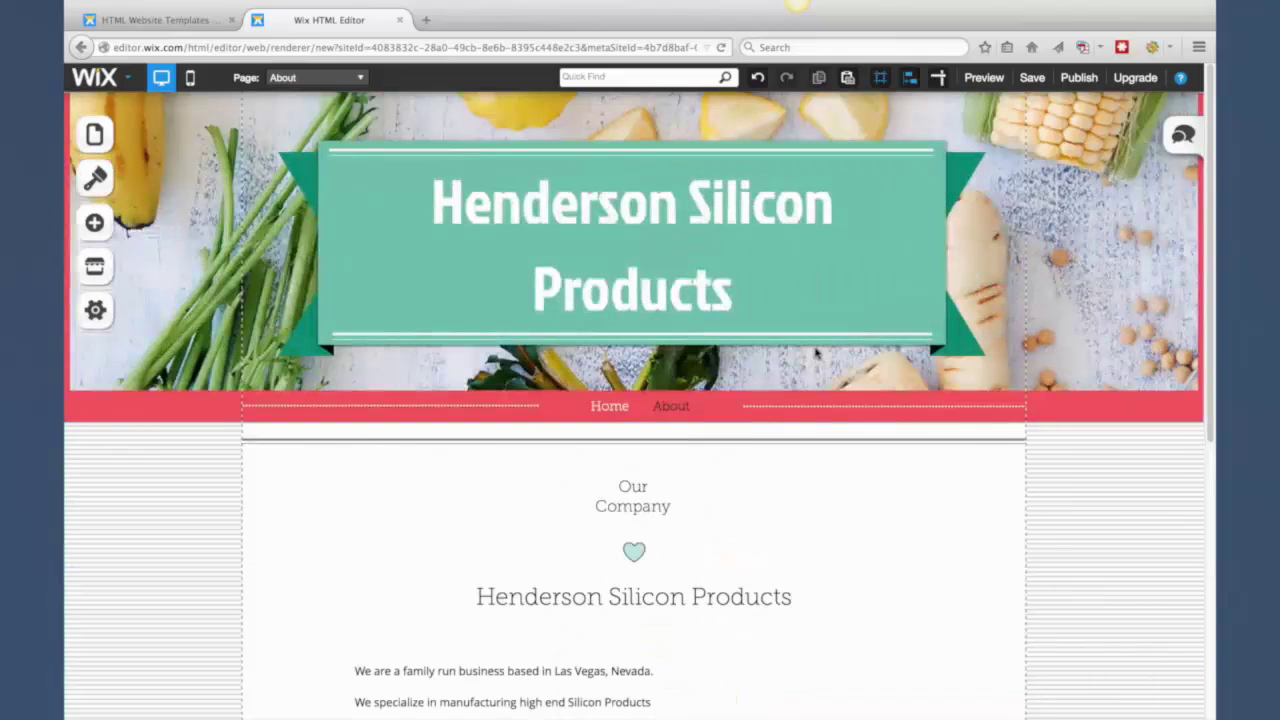
{"action": "scroll", "coordinate": [816, 347], "scroll_direction": "down", "scroll_amount": 2}
{"action": "scroll", "coordinate": [816, 347], "scroll_direction": "down", "scroll_amount": 3}
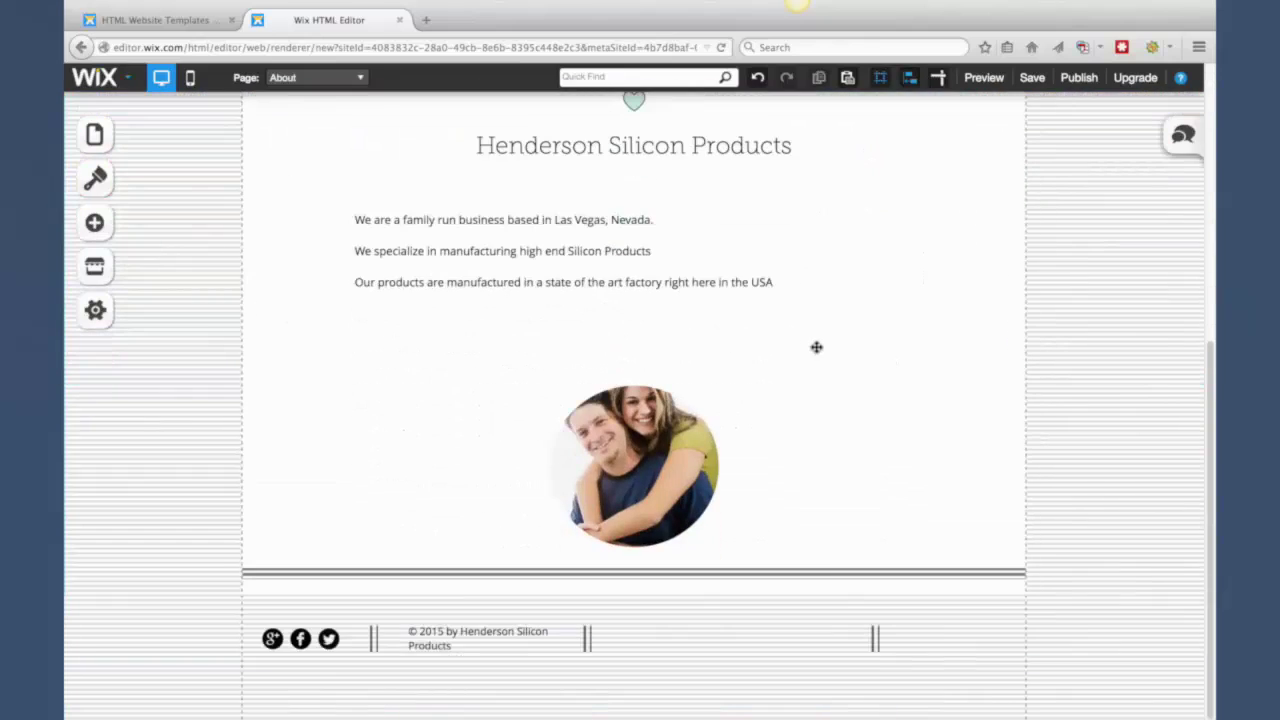
{"action": "scroll", "coordinate": [816, 347], "scroll_direction": "up", "scroll_amount": 6}
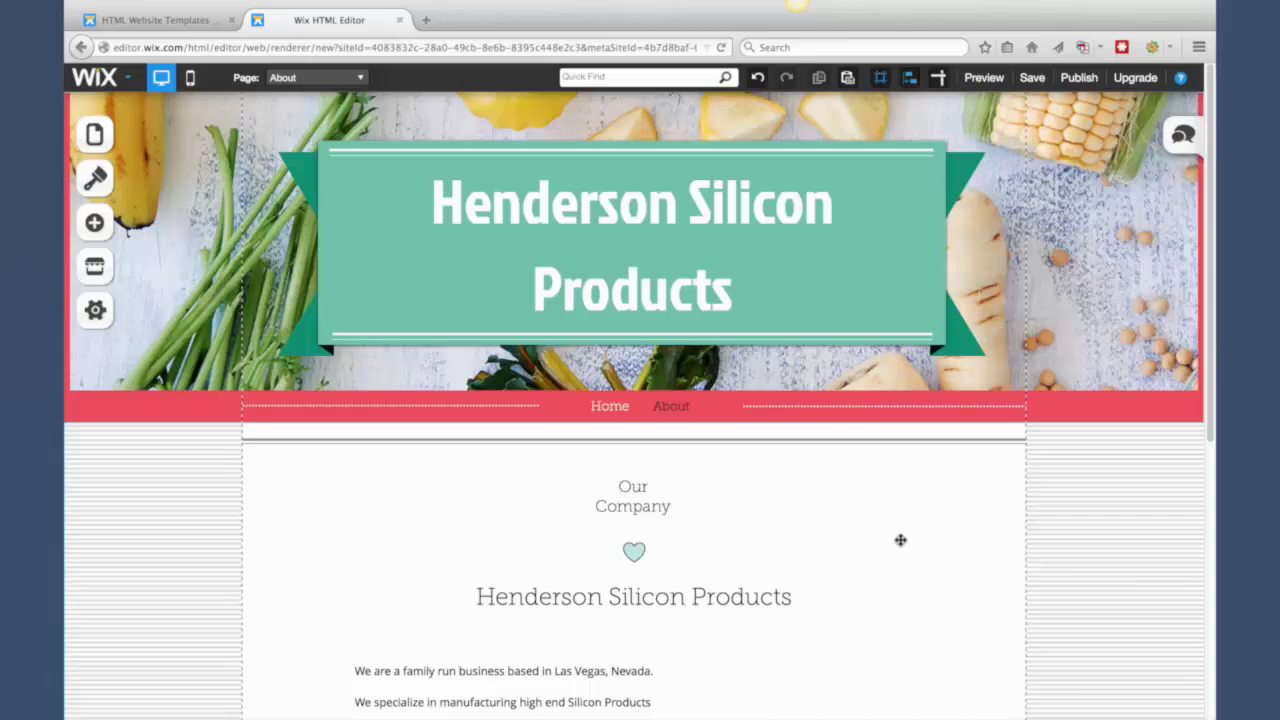
{"action": "left_click", "coordinate": [94, 134]}
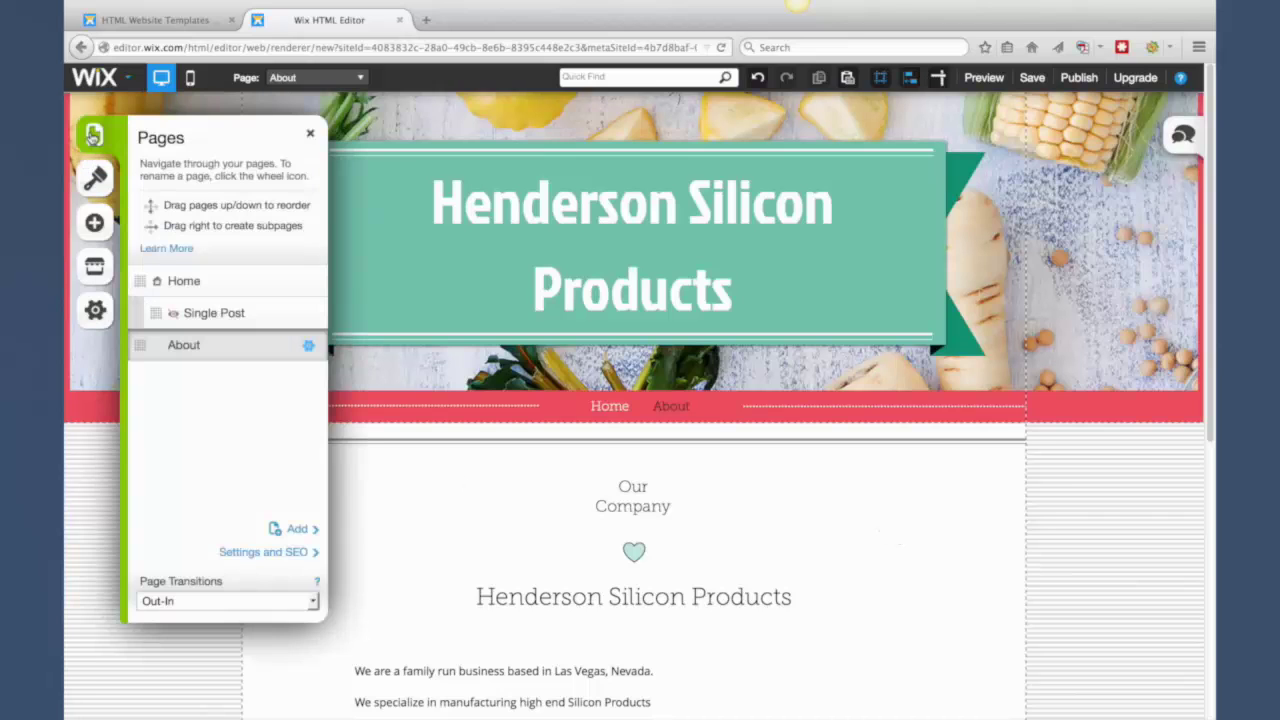
{"action": "left_click", "coordinate": [183, 281]}
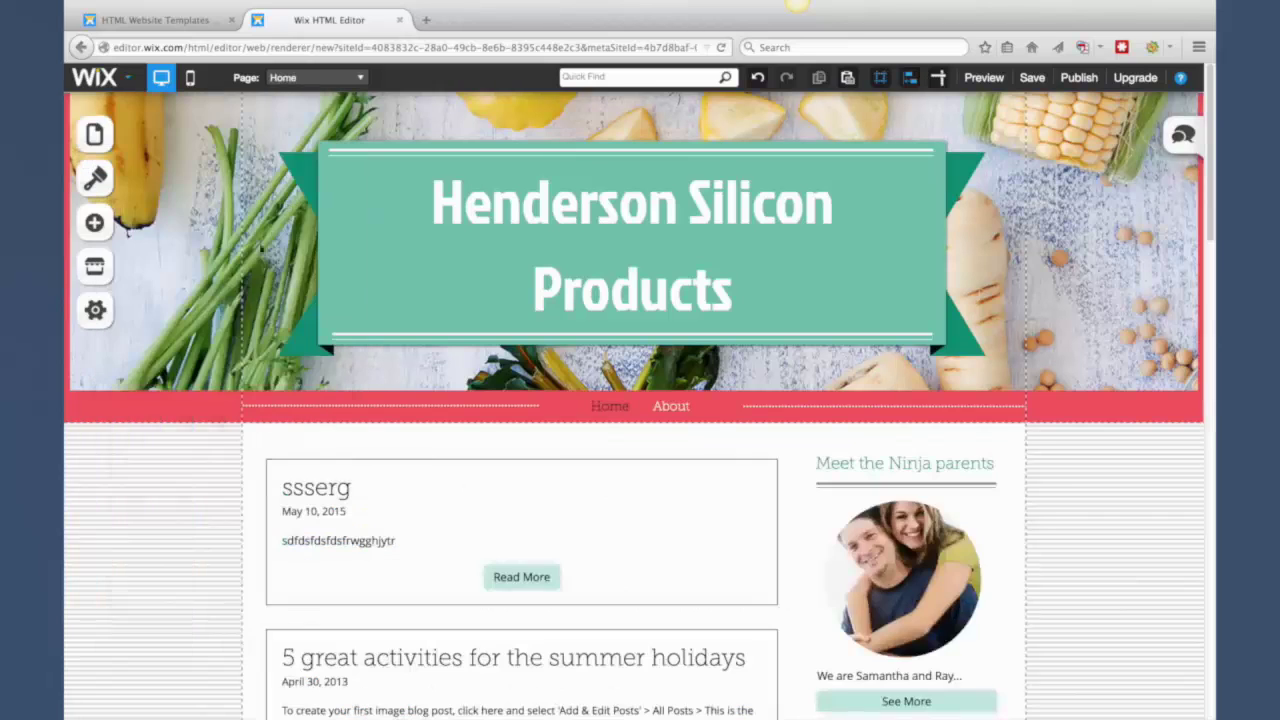
{"action": "scroll", "coordinate": [172, 504], "scroll_direction": "down", "scroll_amount": 3}
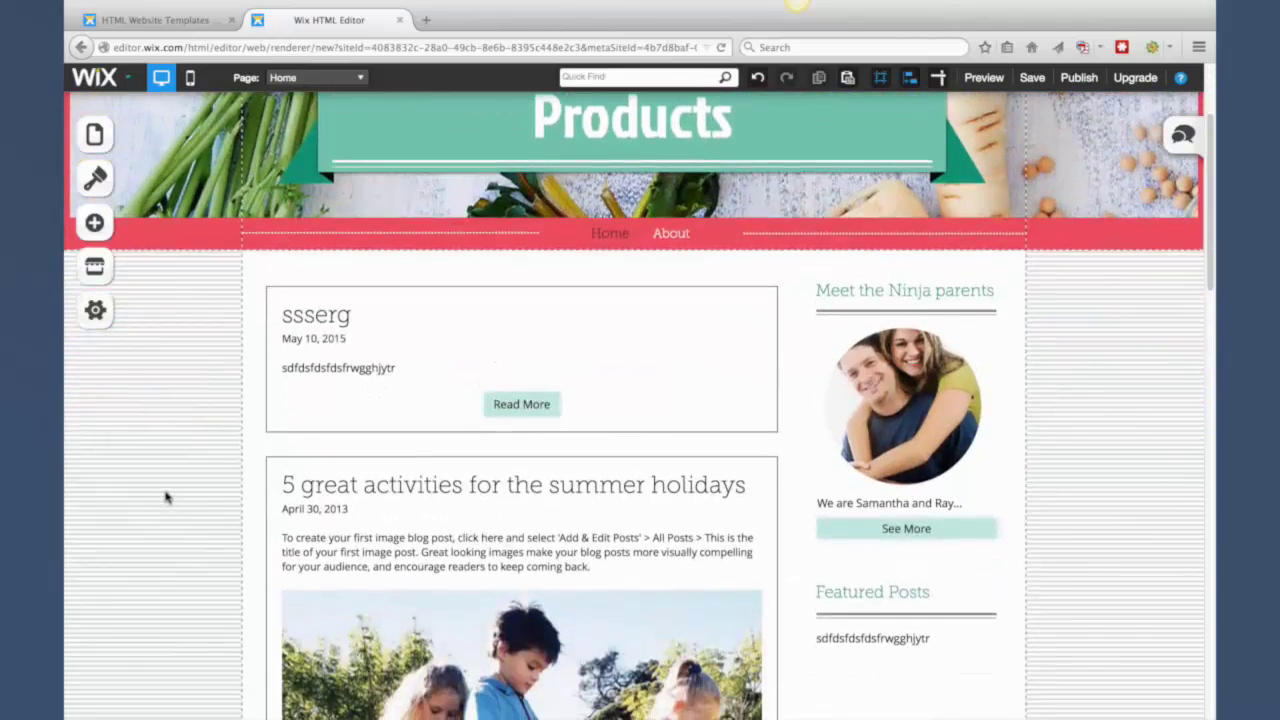
{"action": "scroll", "coordinate": [168, 492], "scroll_direction": "down", "scroll_amount": 10}
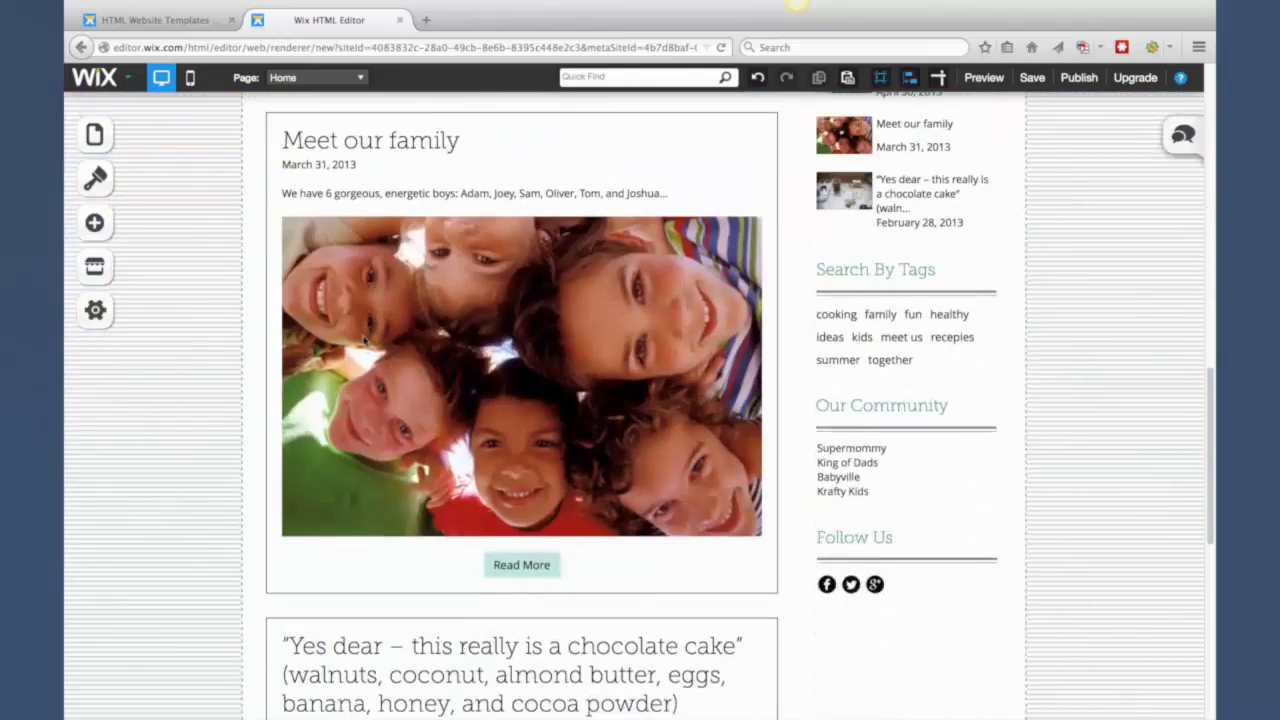
{"action": "scroll", "coordinate": [363, 340], "scroll_direction": "down", "scroll_amount": 5}
{"action": "scroll", "coordinate": [363, 340], "scroll_direction": "up", "scroll_amount": 15}
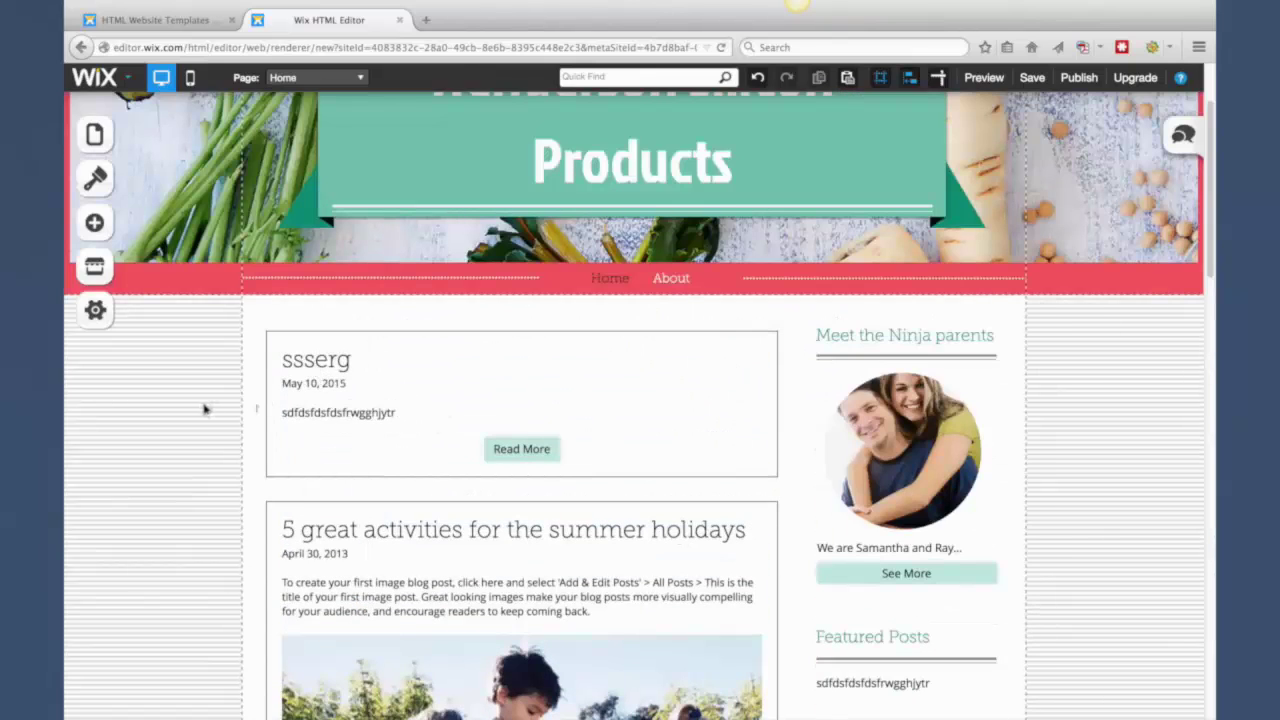
{"action": "scroll", "coordinate": [200, 405], "scroll_direction": "up", "scroll_amount": 2}
- Delete the Home sidebar's "Meet the Ninja parents" section, including its heading, photo, divider line, introduction text and See More button
{"action": "scroll", "coordinate": [166, 486], "scroll_direction": "down", "scroll_amount": 3}
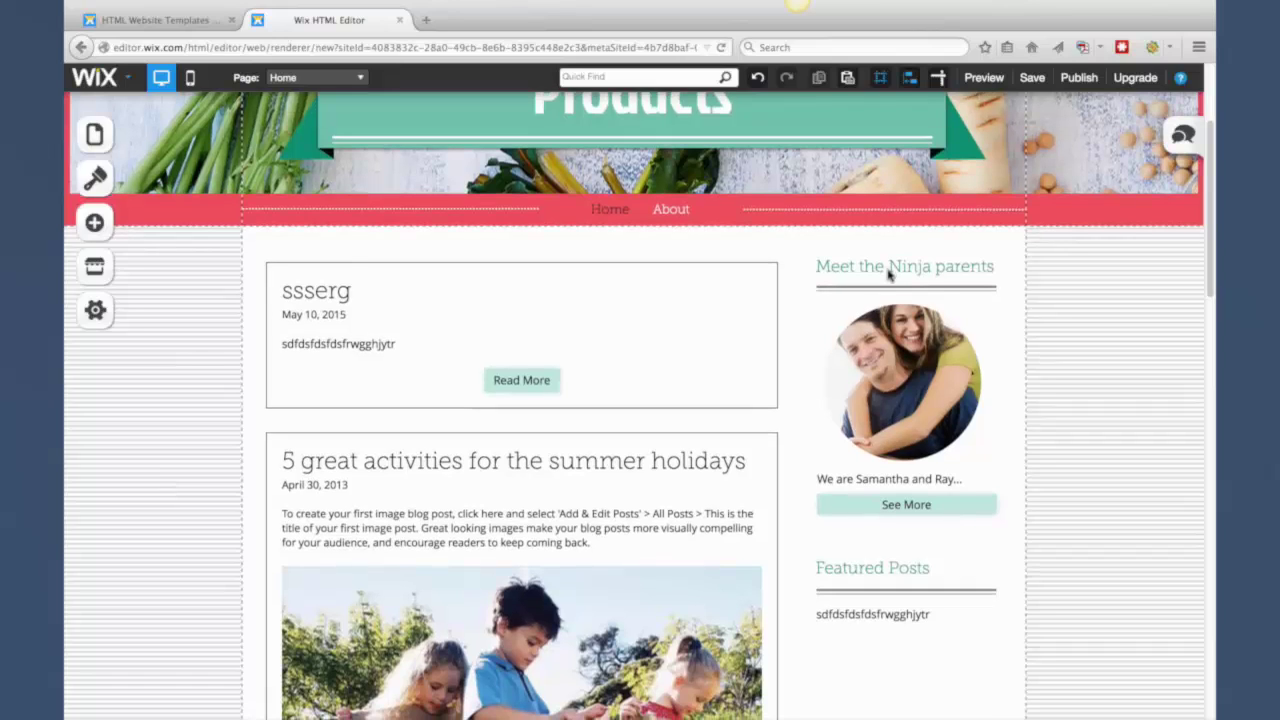
{"action": "left_click", "coordinate": [965, 270]}
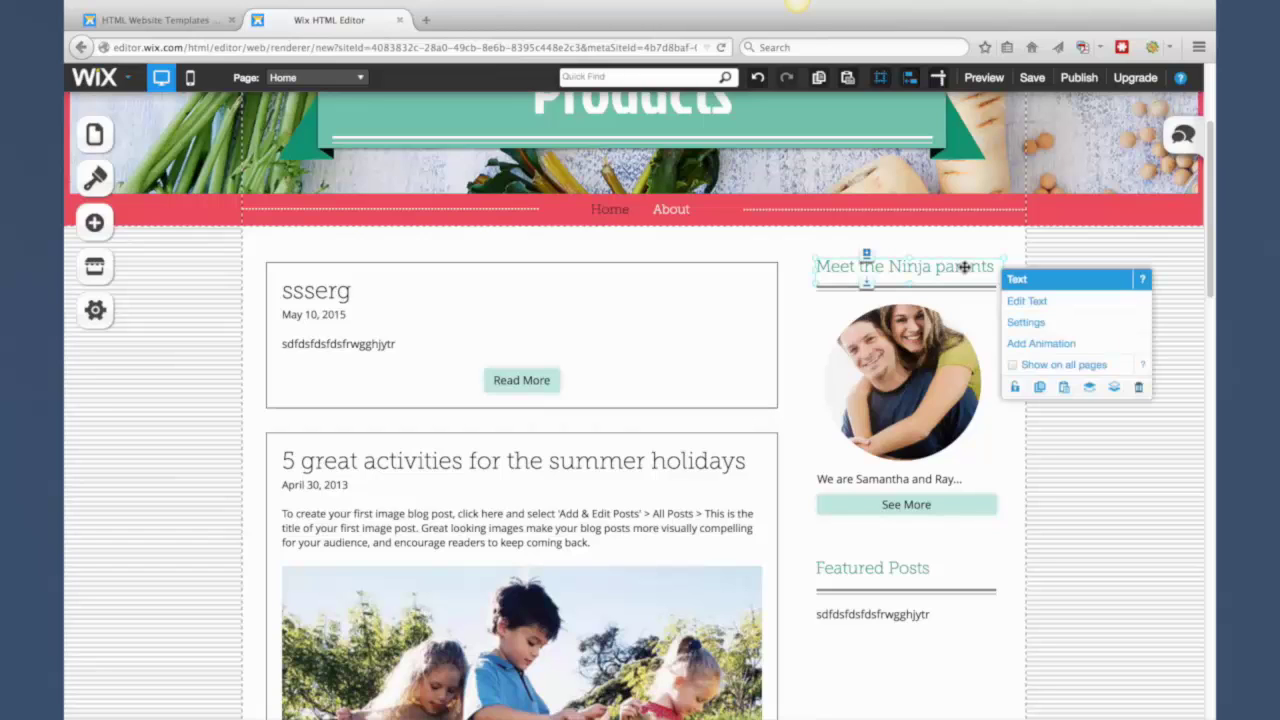
{"action": "left_click", "coordinate": [1138, 390]}
{"action": "left_click", "coordinate": [874, 372]}
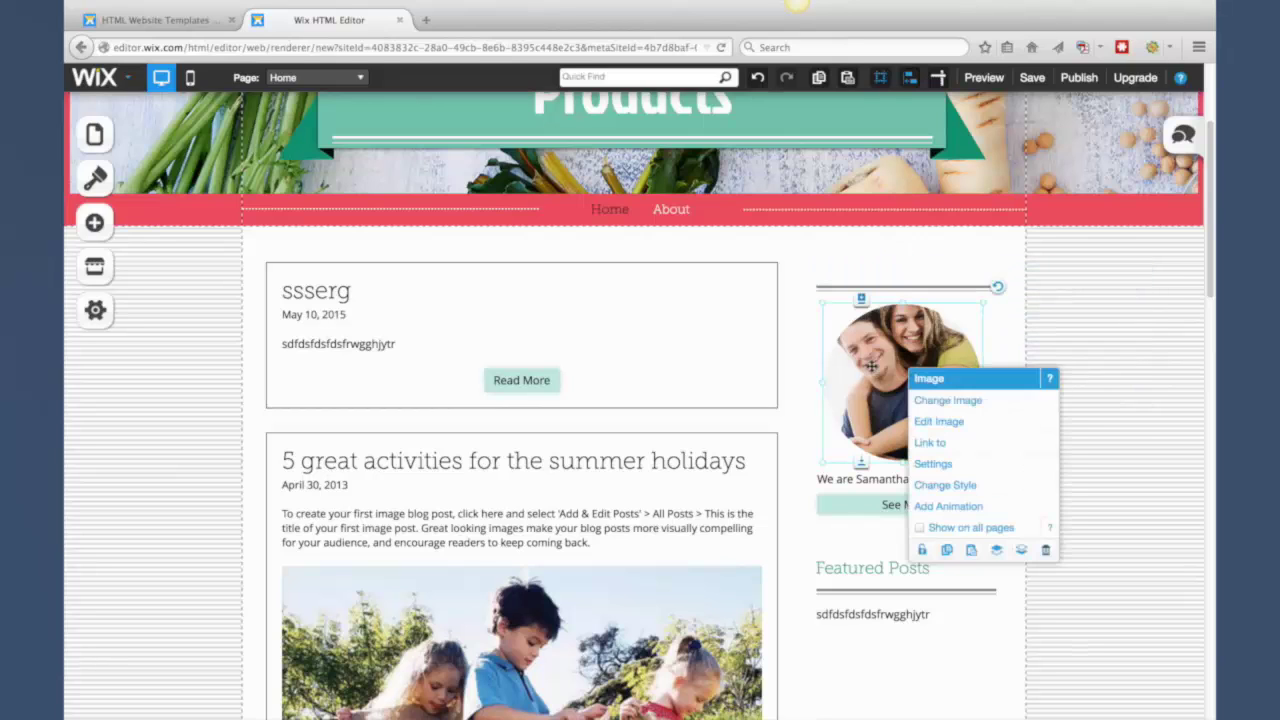
{"action": "left_click", "coordinate": [1046, 551]}
{"action": "left_click", "coordinate": [889, 286]}
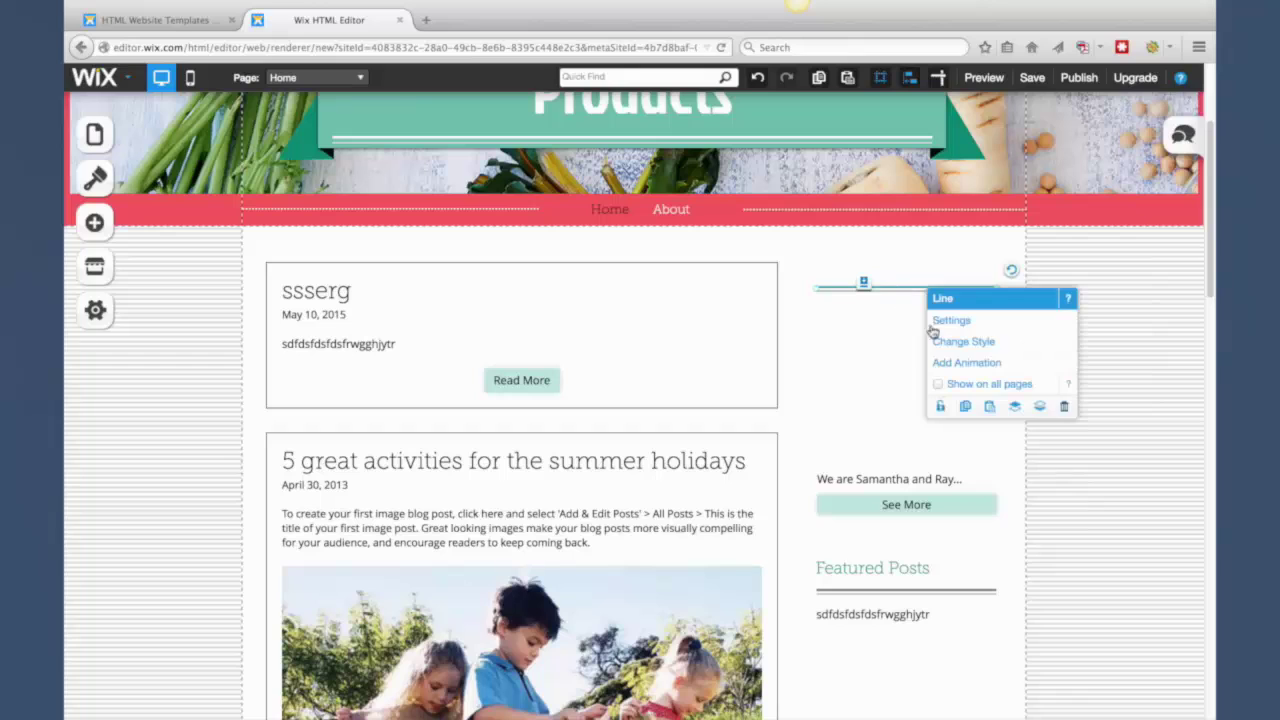
{"action": "left_click", "coordinate": [1064, 407]}
{"action": "left_click", "coordinate": [897, 480]}
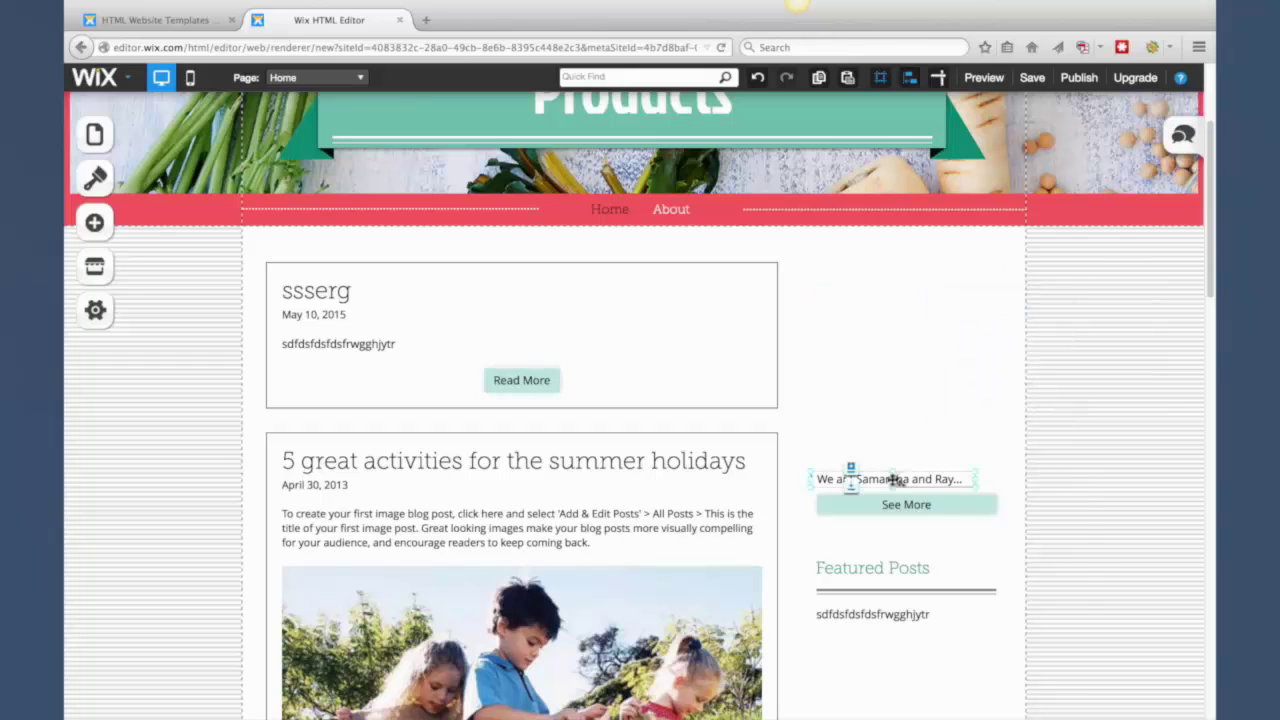
{"action": "left_click", "coordinate": [1063, 600]}
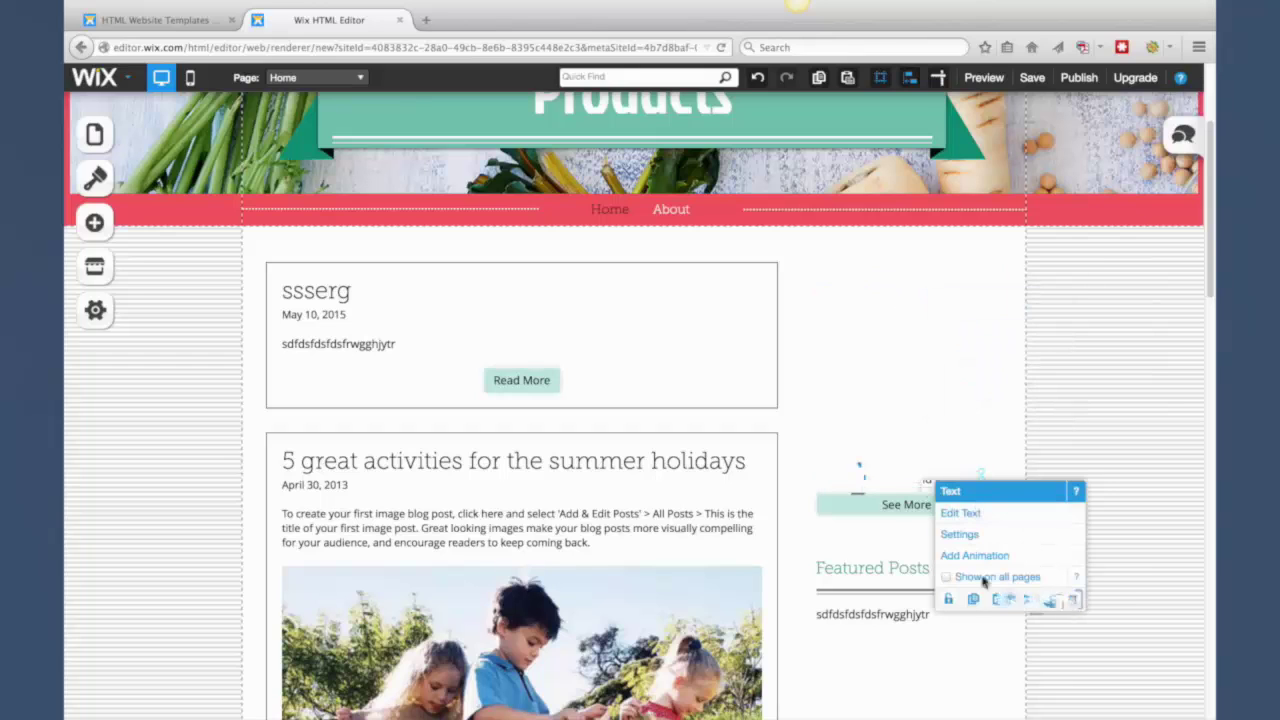
{"action": "left_click", "coordinate": [895, 507]}
{"action": "left_click", "coordinate": [1038, 648]}
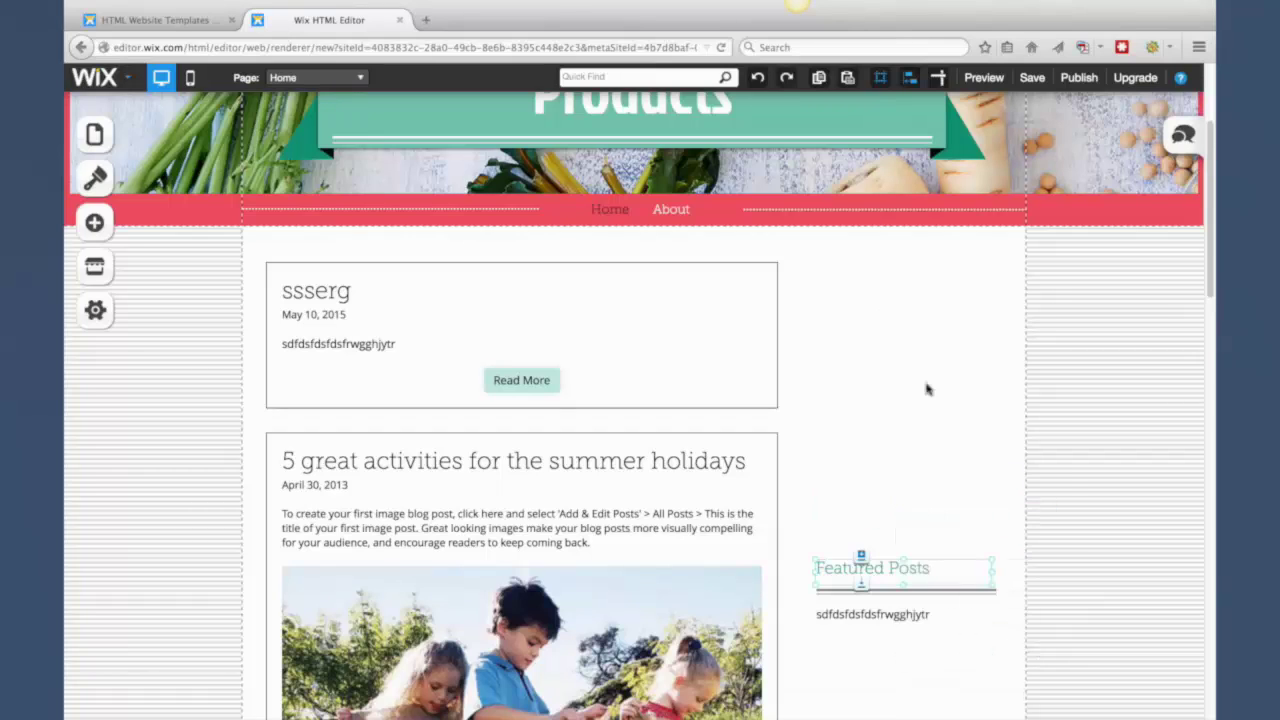
- Move the Featured Posts heading and all sidebar content below it up beside the first blog post, keeping the layout spacing
{"action": "left_click", "coordinate": [891, 487]}
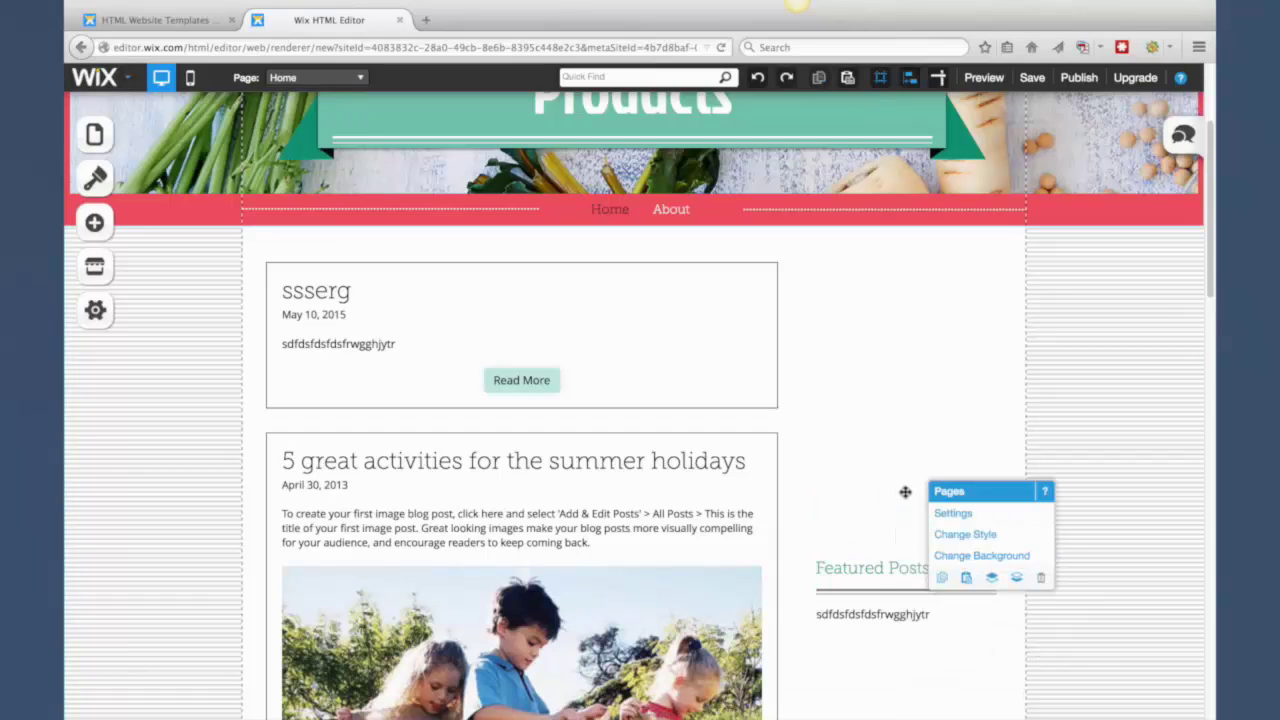
{"action": "left_click", "coordinate": [880, 580]}
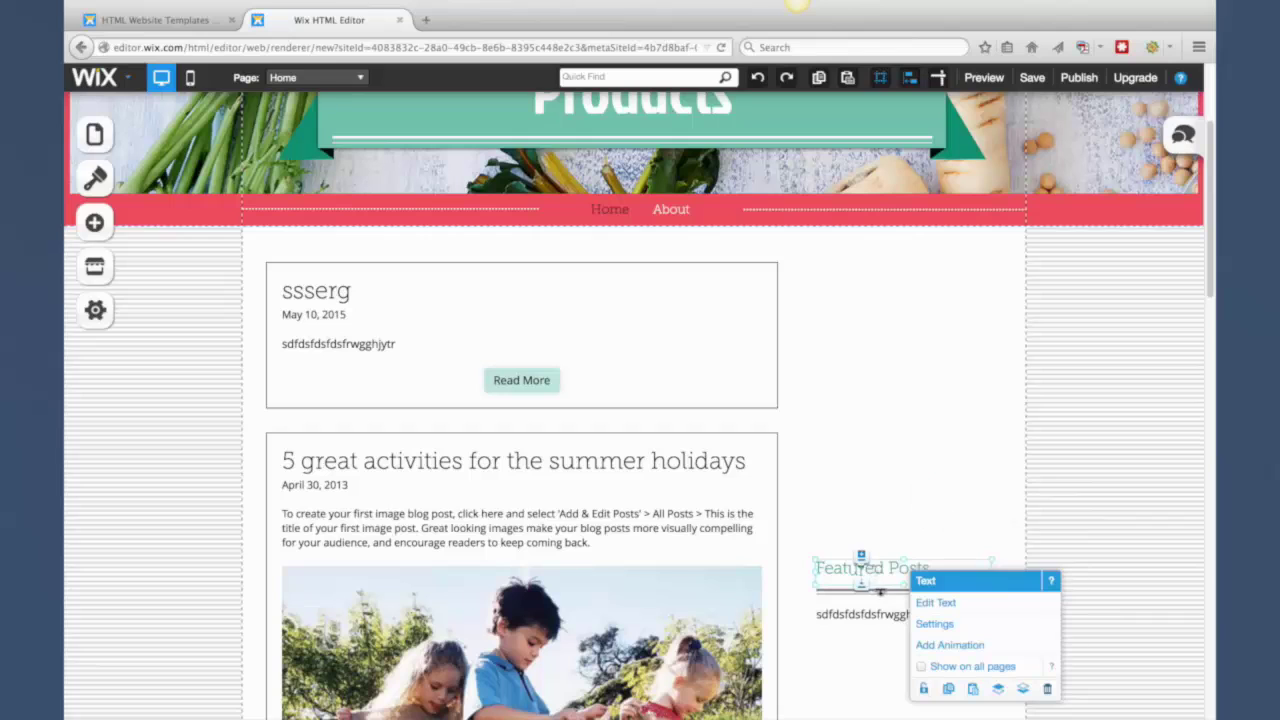
{"action": "mouse_move", "coordinate": [861, 555]}
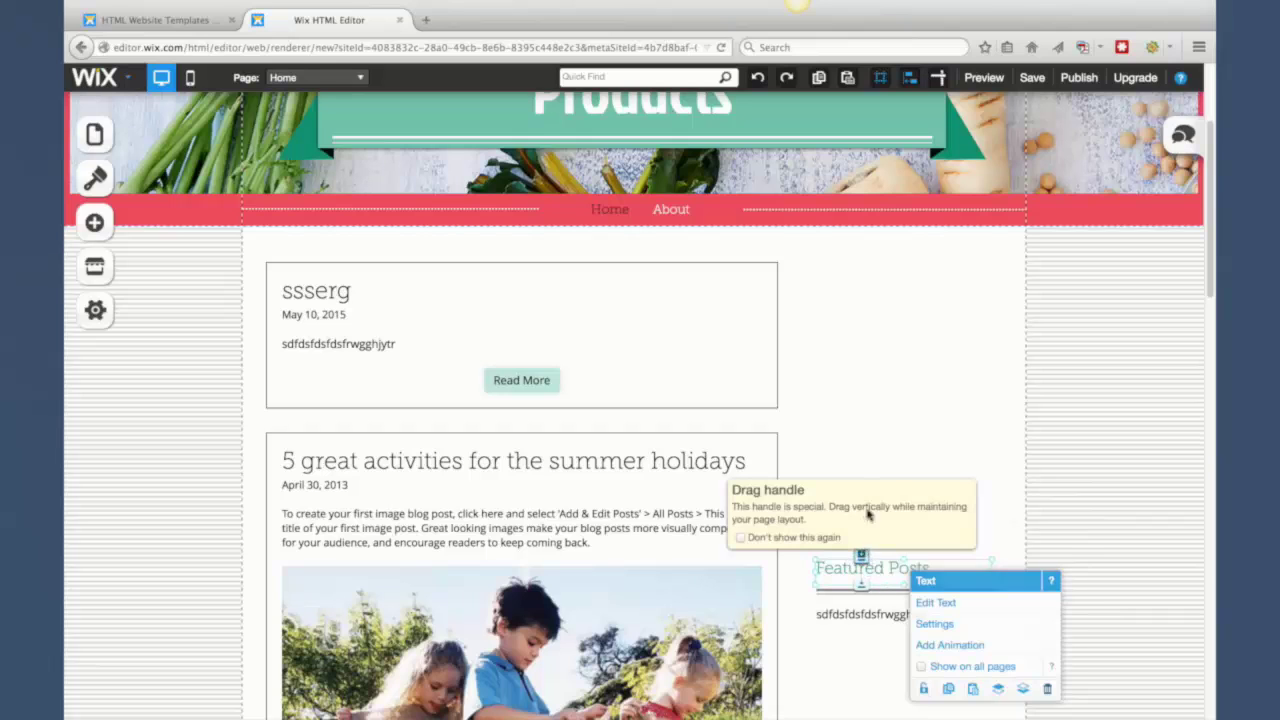
{"action": "left_click_drag", "start_coordinate": [861, 555], "coordinate": [857, 274]}
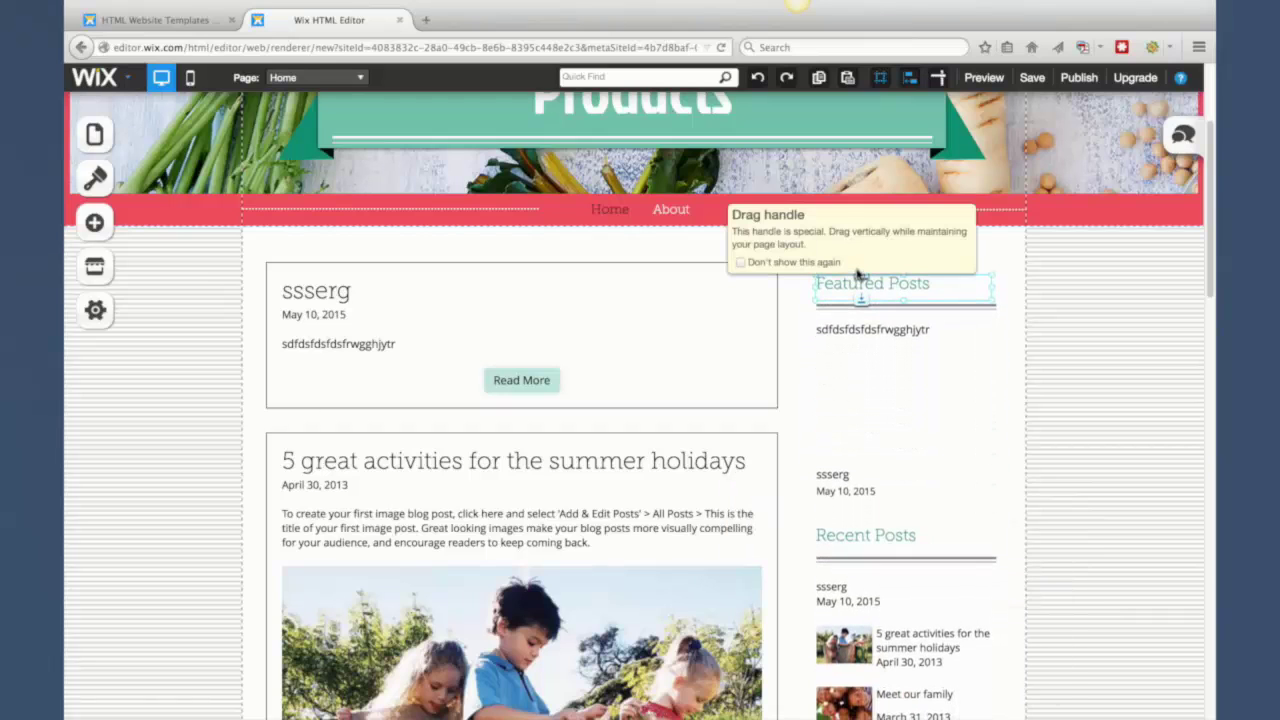
{"action": "left_click", "coordinate": [934, 432]}
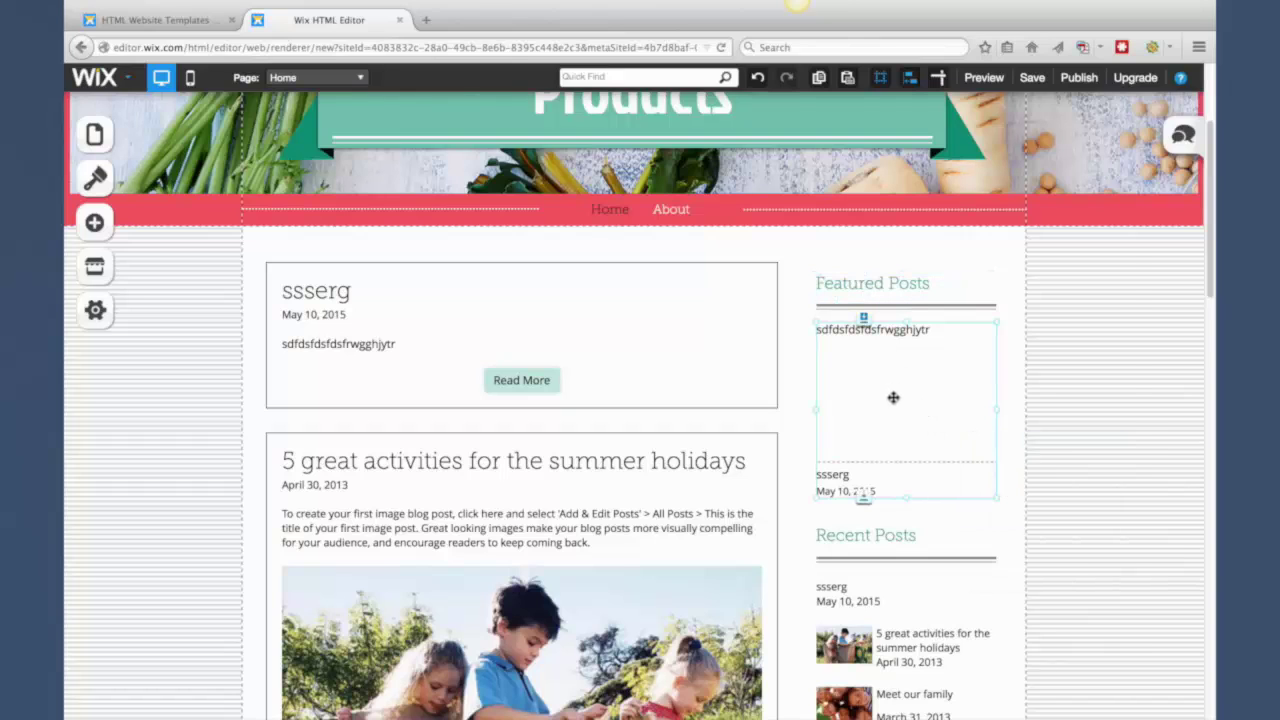
{"action": "left_click", "coordinate": [186, 434]}
{"action": "scroll", "coordinate": [203, 448], "scroll_direction": "down", "scroll_amount": 3}
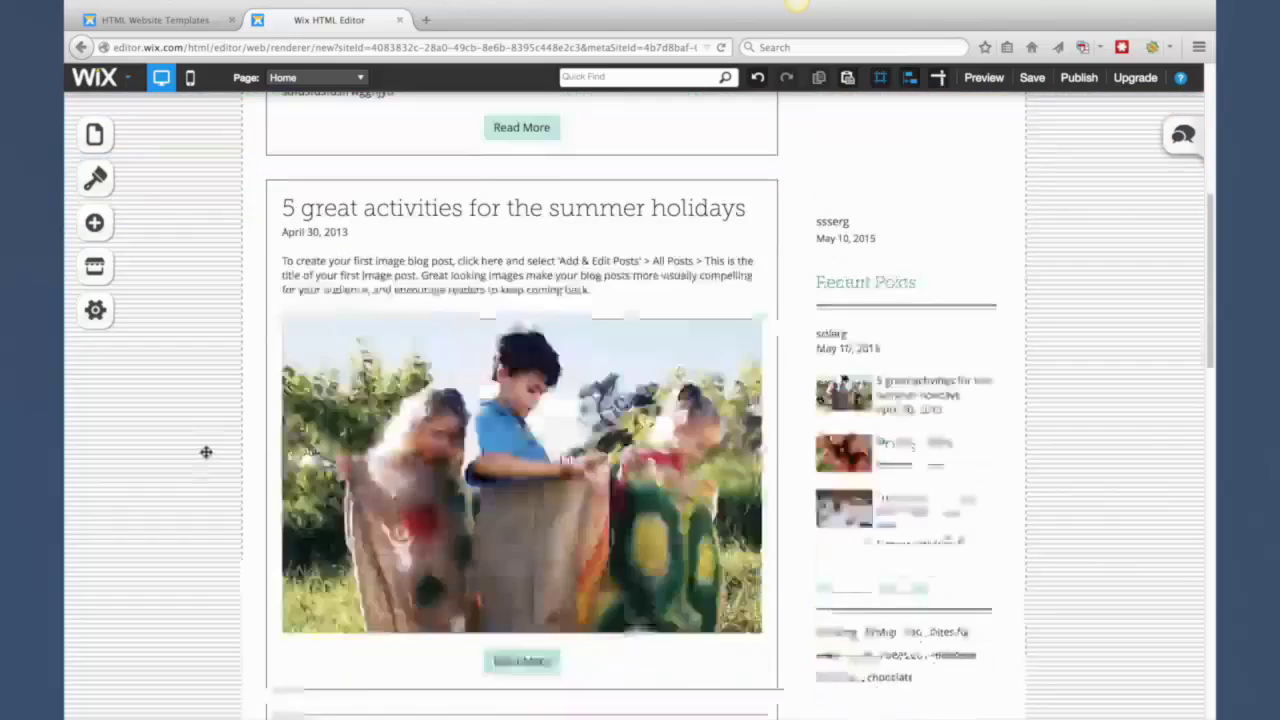
- Look over the Home page, choose to add and edit the blog feed's posts, and save the site under the name "siliconproducts"
{"action": "scroll", "coordinate": [201, 446], "scroll_direction": "down", "scroll_amount": 10}
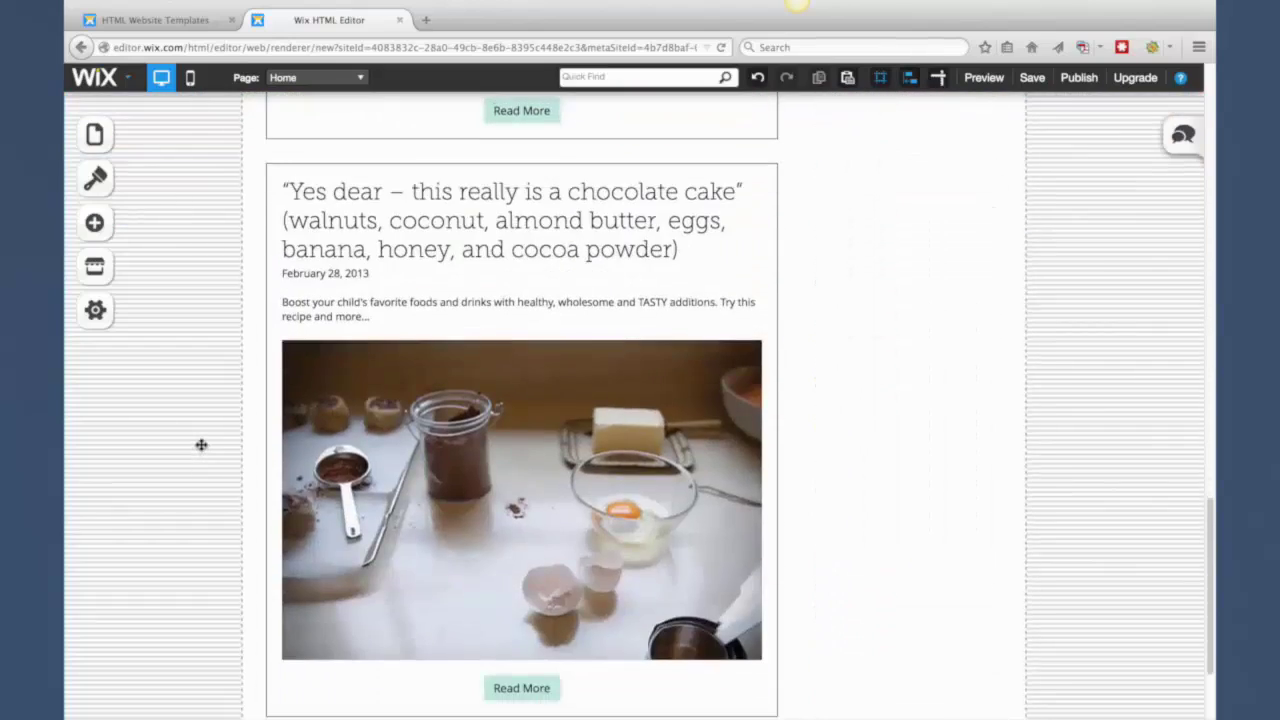
{"action": "scroll", "coordinate": [201, 445], "scroll_direction": "up", "scroll_amount": 8}
{"action": "scroll", "coordinate": [201, 445], "scroll_direction": "up", "scroll_amount": 6}
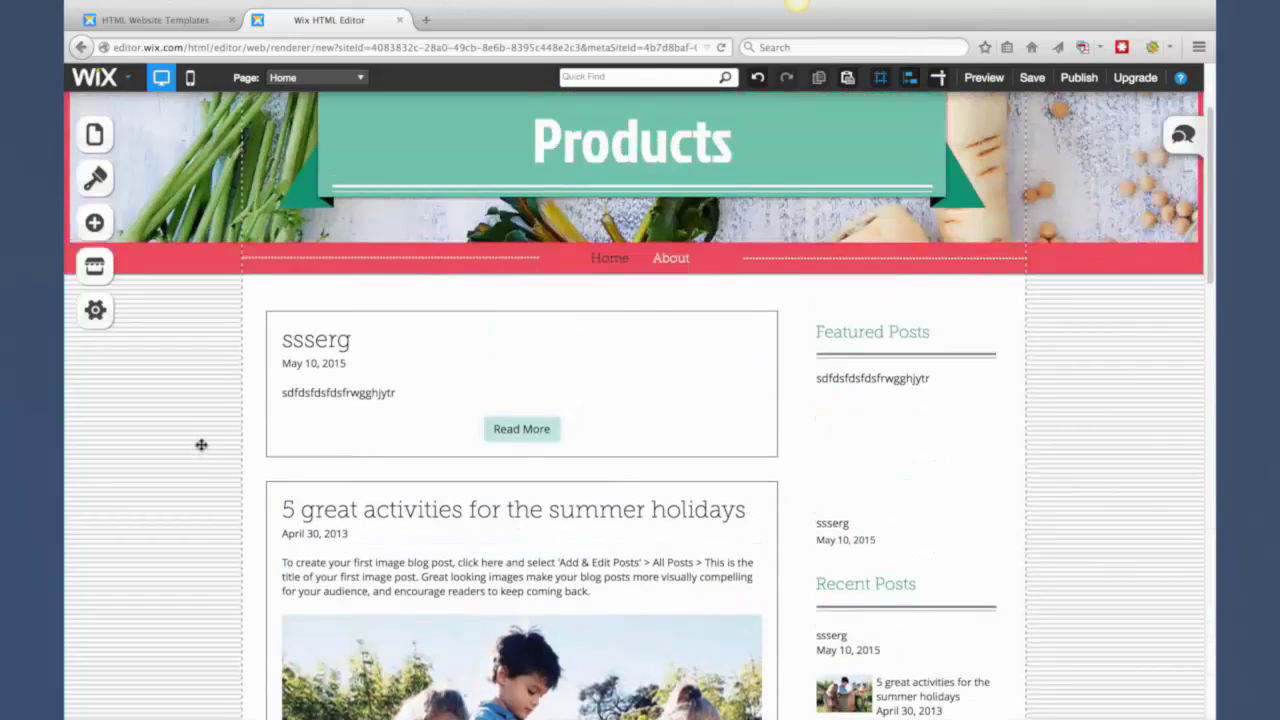
{"action": "scroll", "coordinate": [201, 445], "scroll_direction": "up", "scroll_amount": 3}
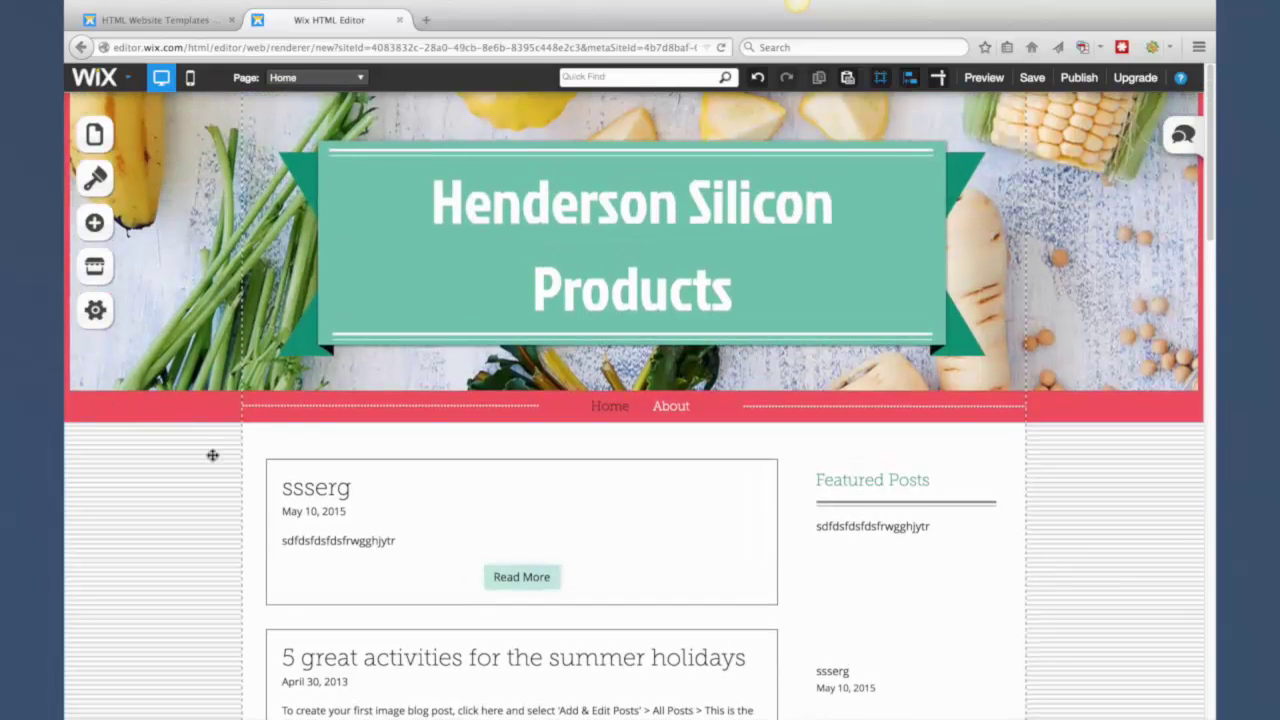
{"action": "left_click", "coordinate": [418, 493]}
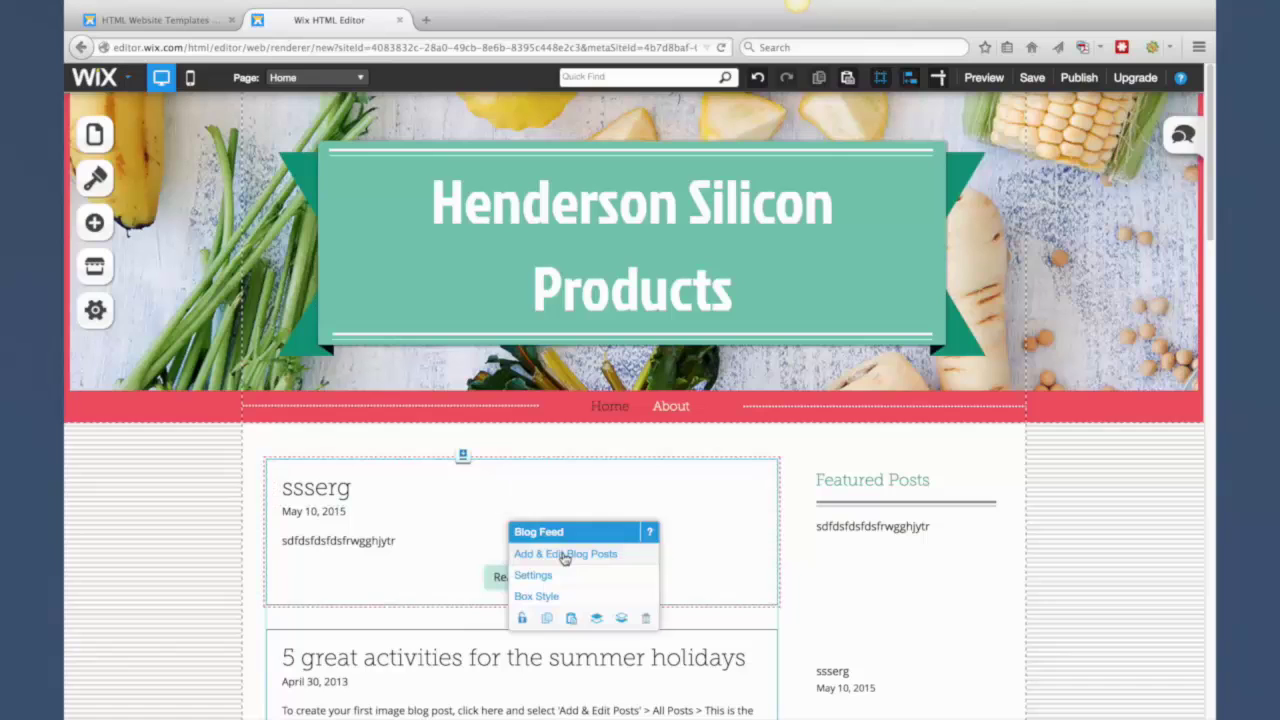
{"action": "left_click", "coordinate": [565, 555]}
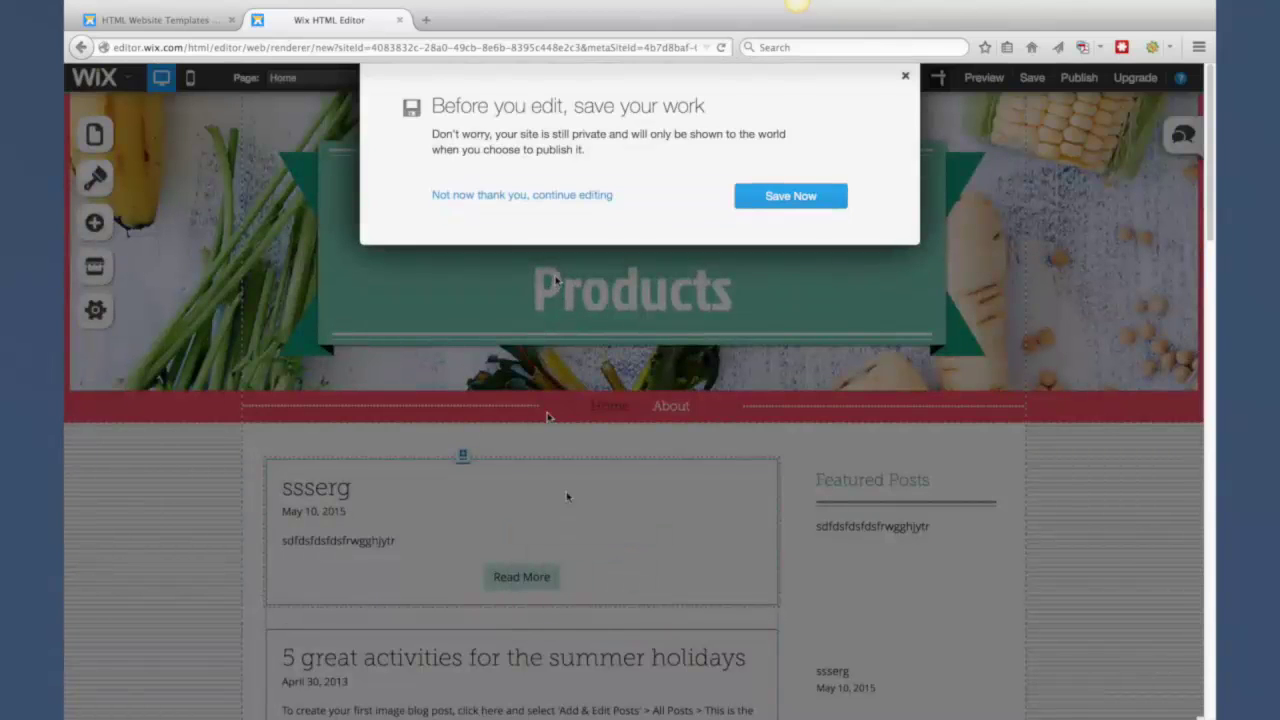
{"action": "left_click", "coordinate": [768, 197]}
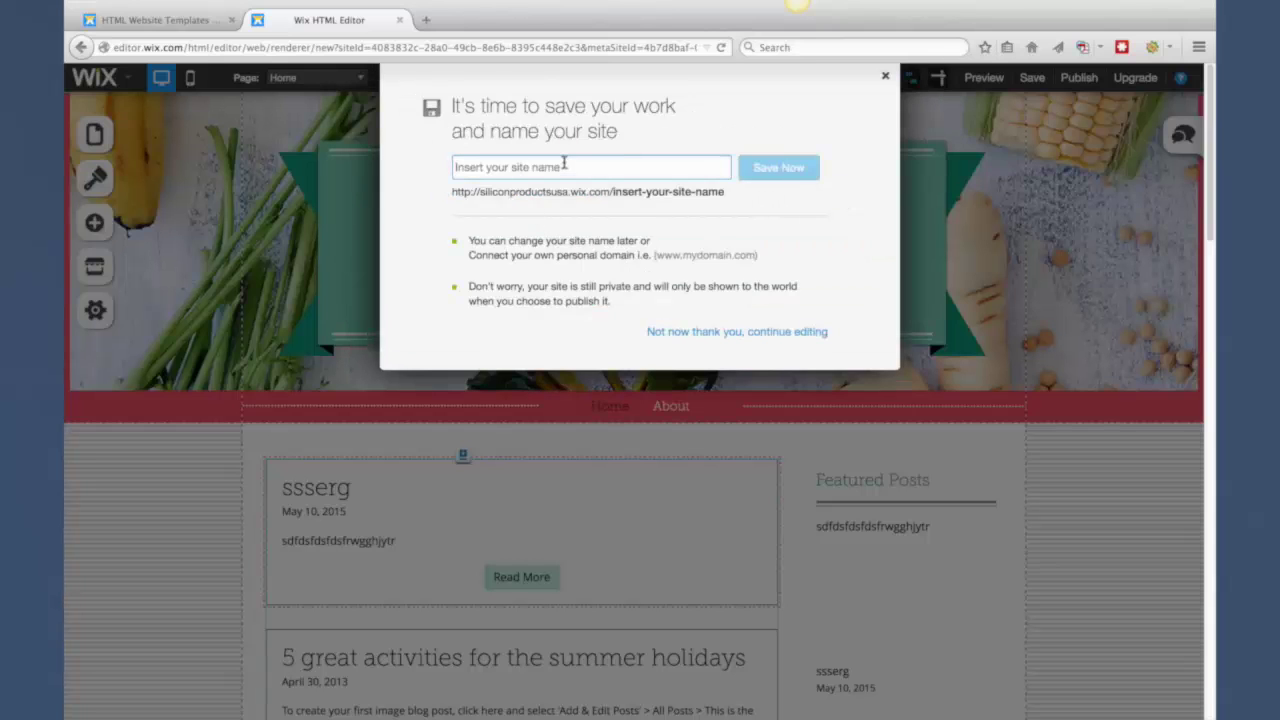
{"action": "type", "text": "siliconproducts"}
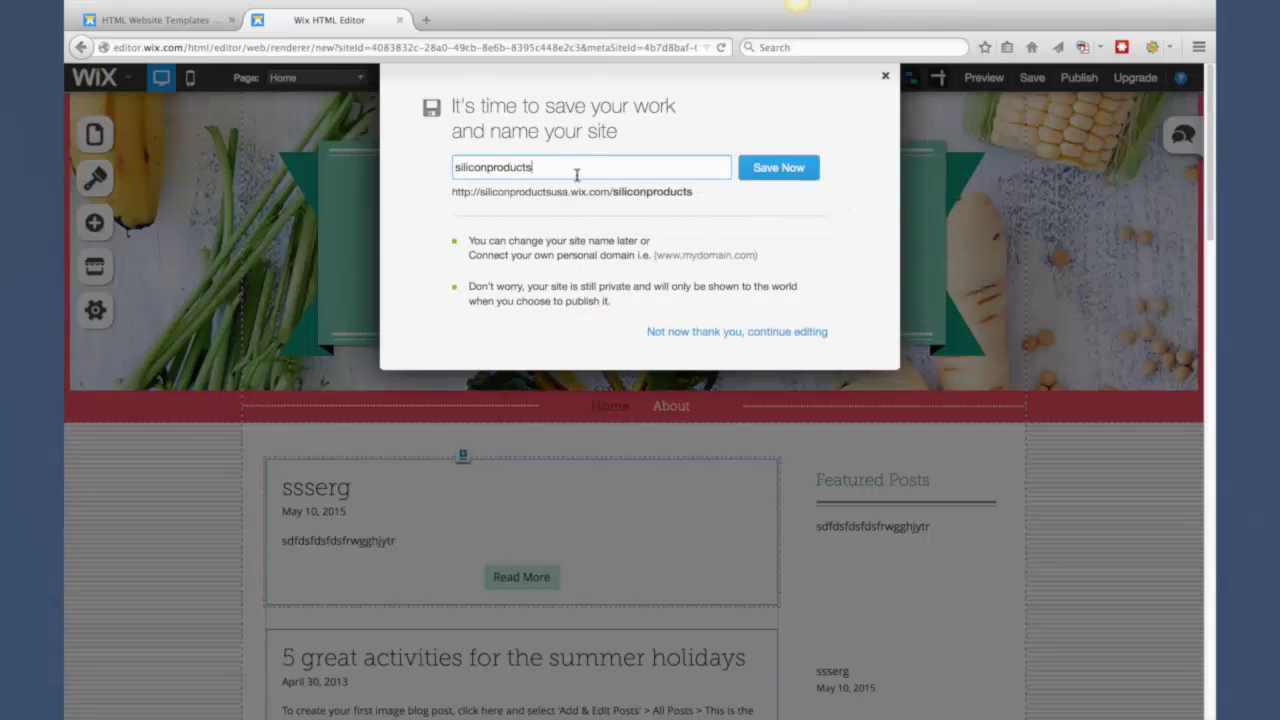
{"action": "left_click", "coordinate": [790, 167]}
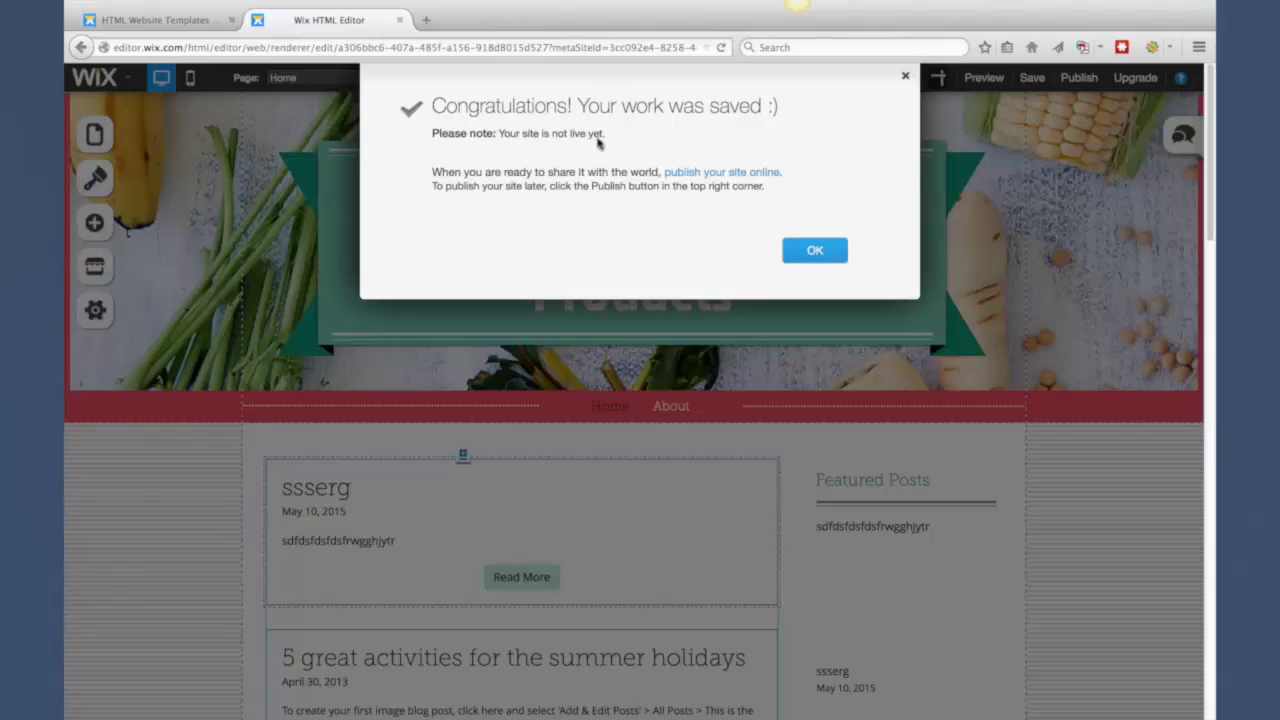
- Continue to the blog manager and move the "ssserg" post to the Trash
{"action": "left_click", "coordinate": [809, 251]}
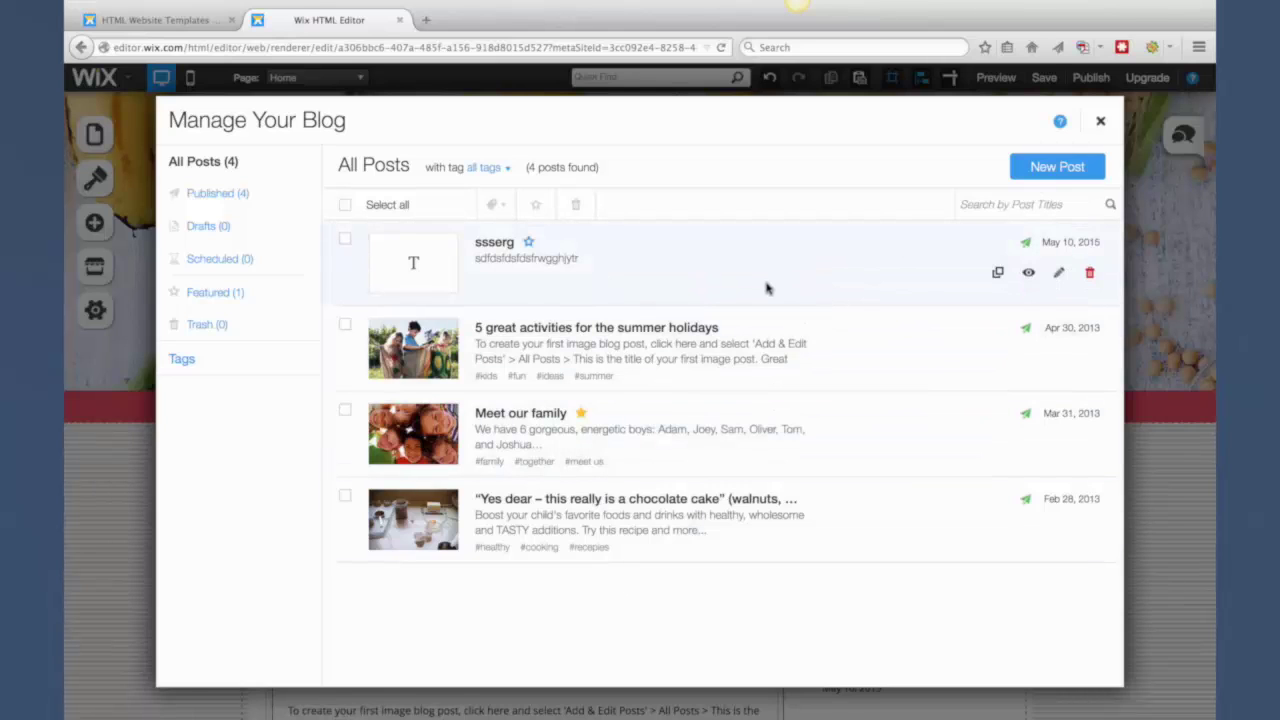
{"action": "left_click", "coordinate": [1091, 275]}
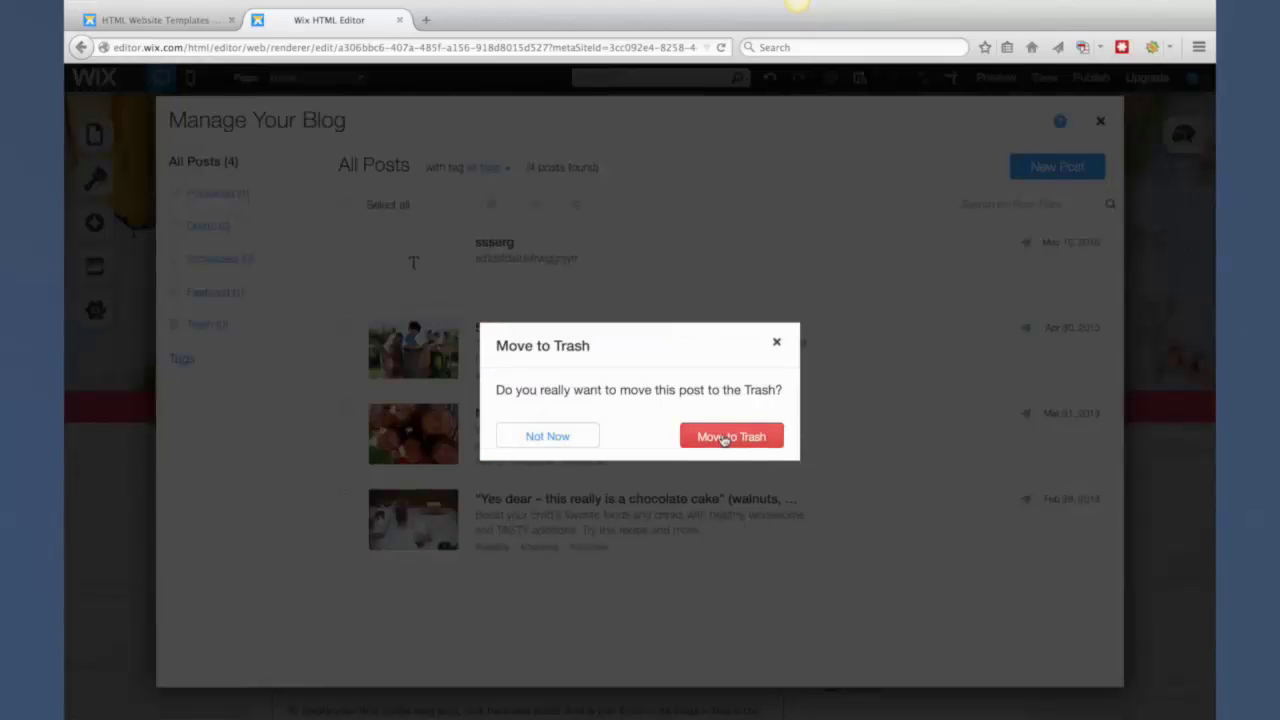
{"action": "left_click", "coordinate": [728, 438]}
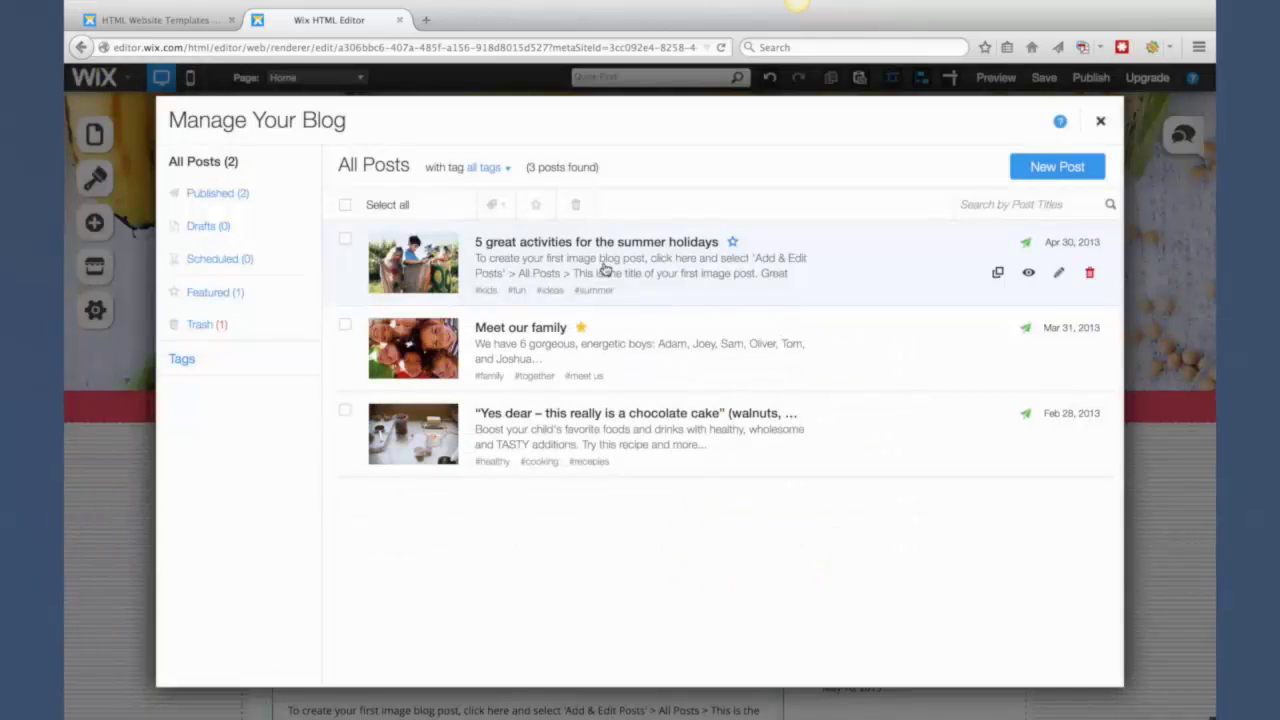
- Retitle the "5 great activities for the summer holidays" post "Why You Should Use Silicon Products" and replace its text with the copied silicone kitchen tools article
{"action": "left_click", "coordinate": [604, 270]}
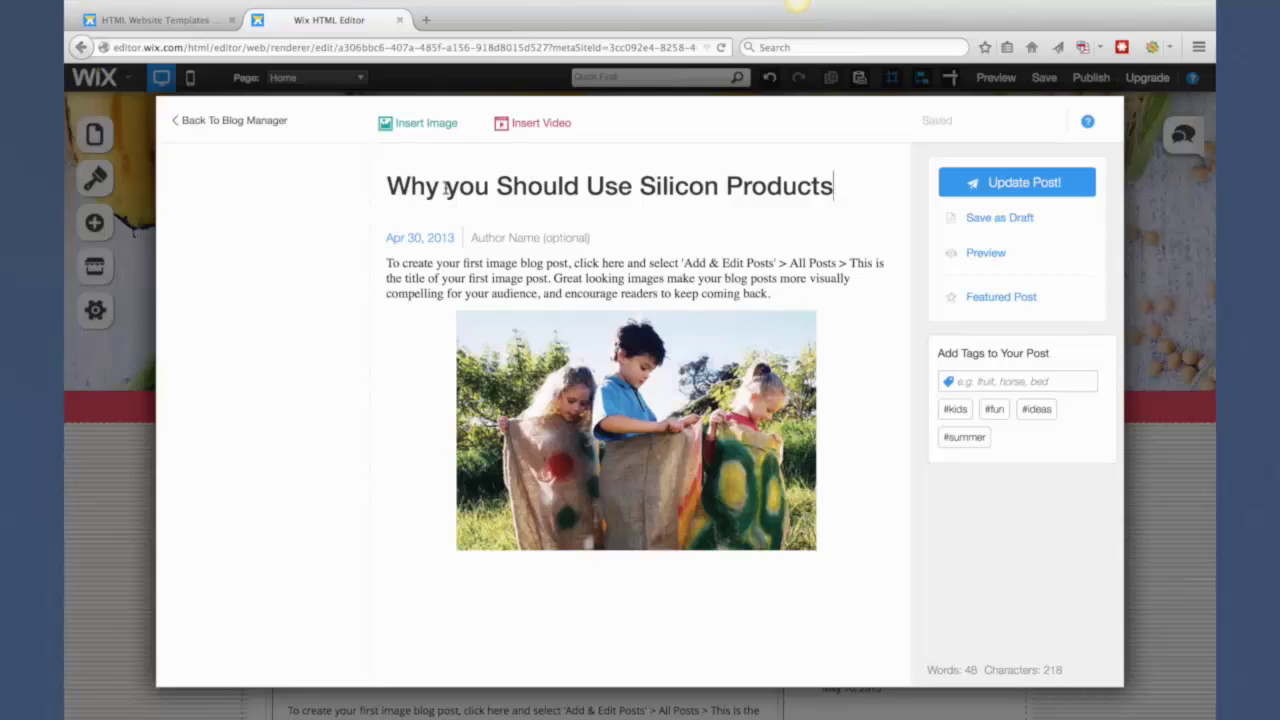
{"action": "left_click_drag", "start_coordinate": [446, 190], "coordinate": [460, 190]}
{"action": "type", "text": "Y"}
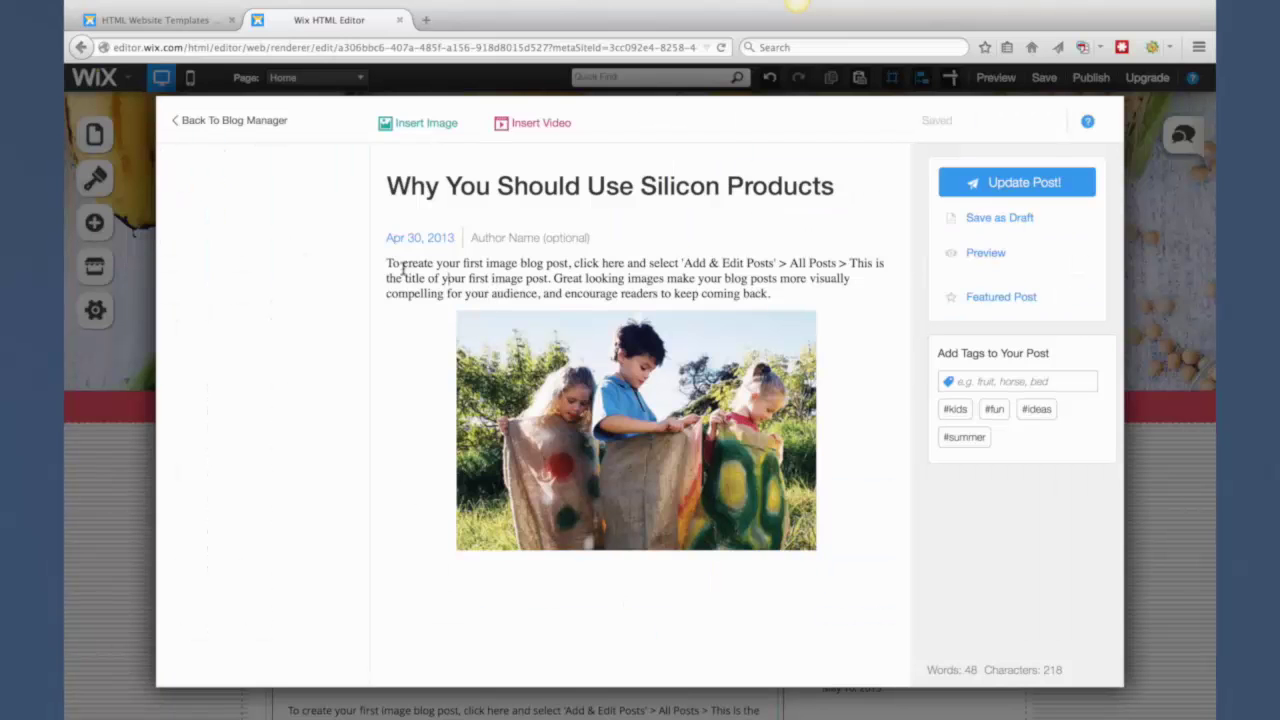
{"action": "left_click_drag", "start_coordinate": [388, 262], "coordinate": [775, 294]}
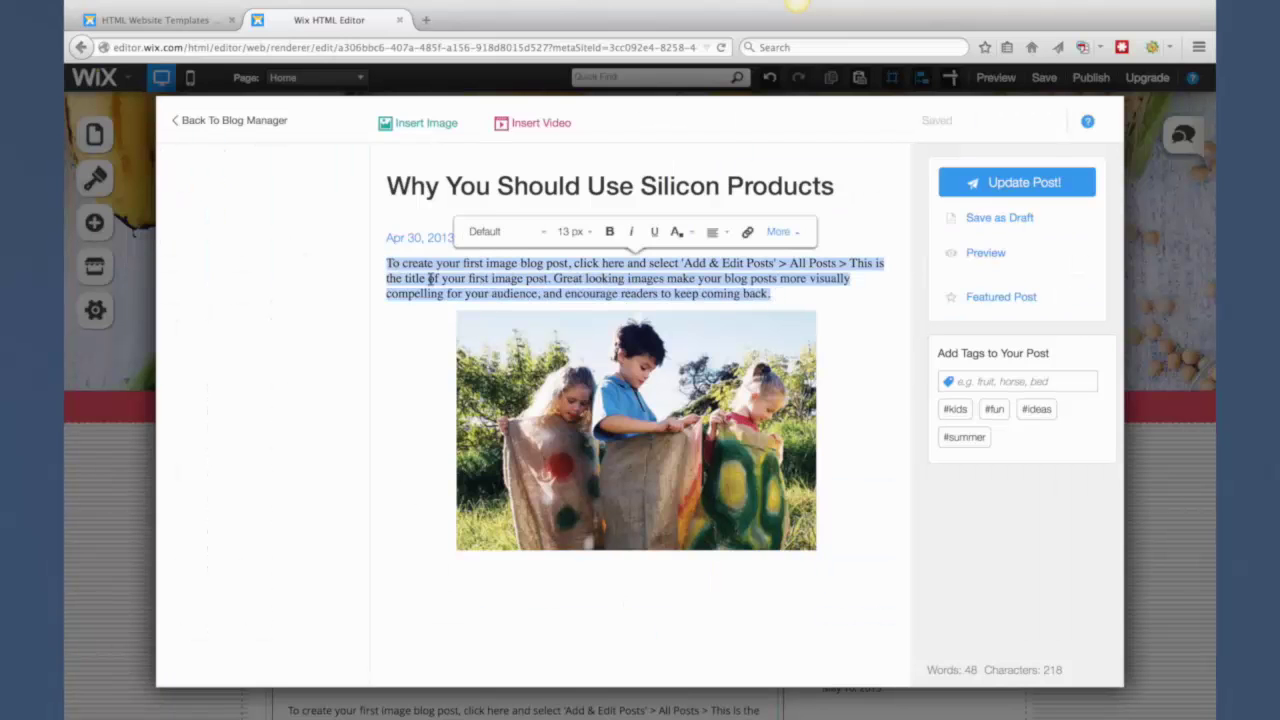
{"action": "key", "text": "super+v"}
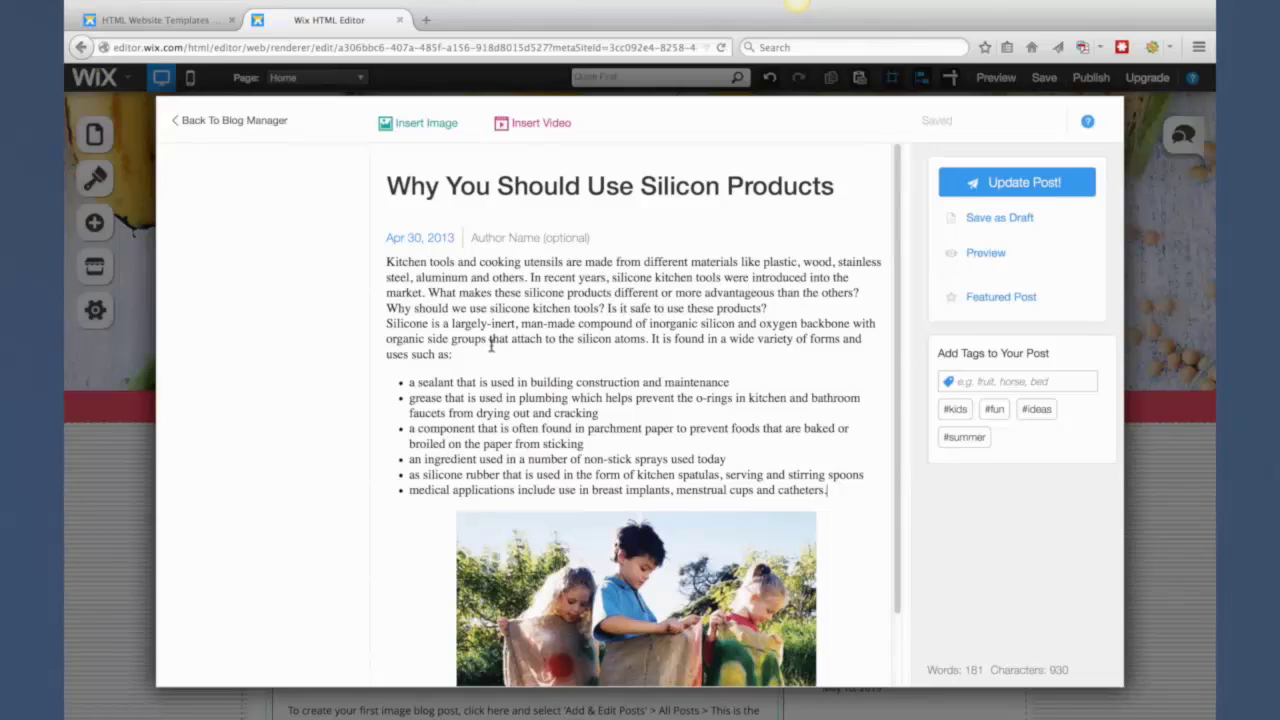
- Replace the post's photo of the children with the uploaded image Silicon2.jpg and publish the updated post without sharing it
{"action": "scroll", "coordinate": [491, 344], "scroll_direction": "down", "scroll_amount": 2}
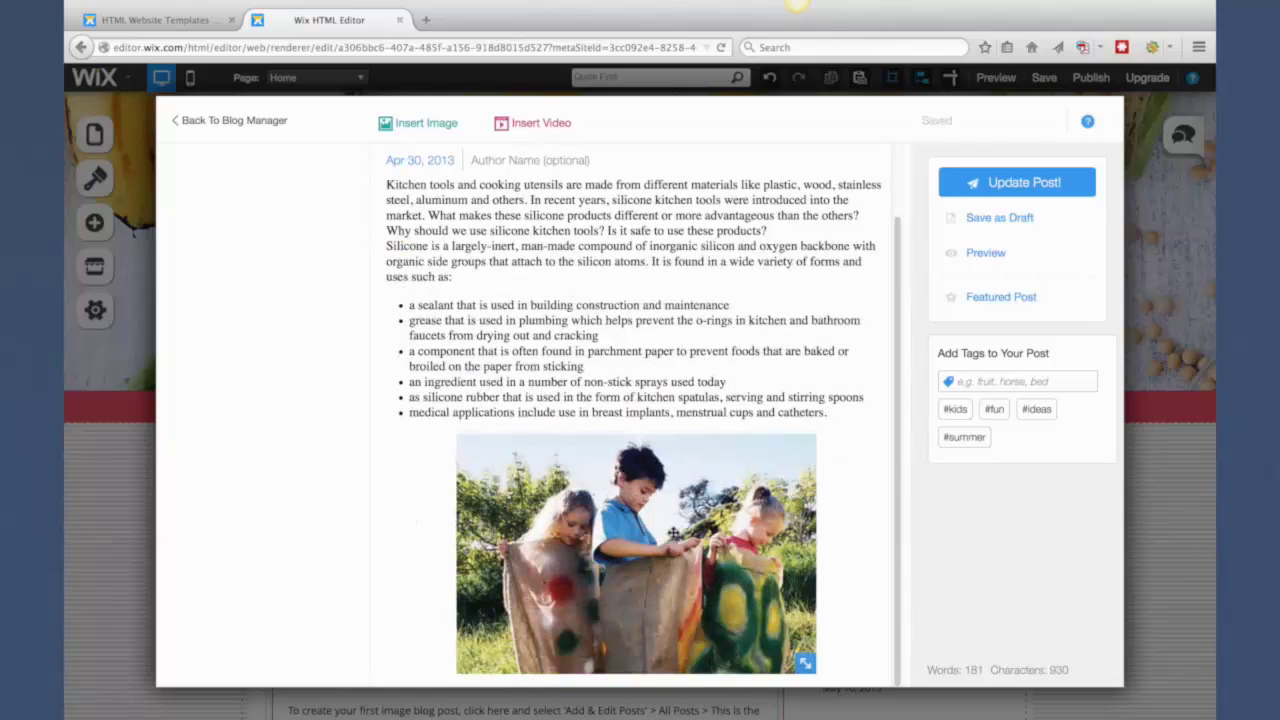
{"action": "left_click", "coordinate": [632, 536]}
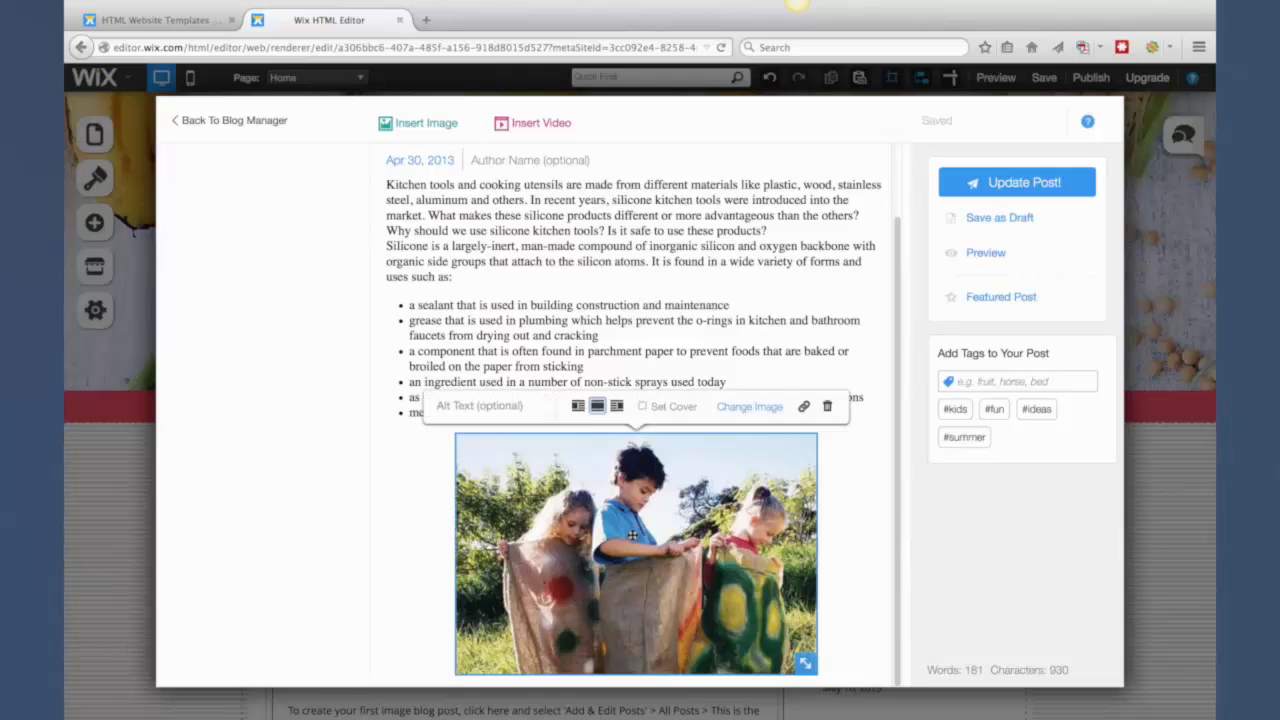
{"action": "left_click", "coordinate": [742, 412]}
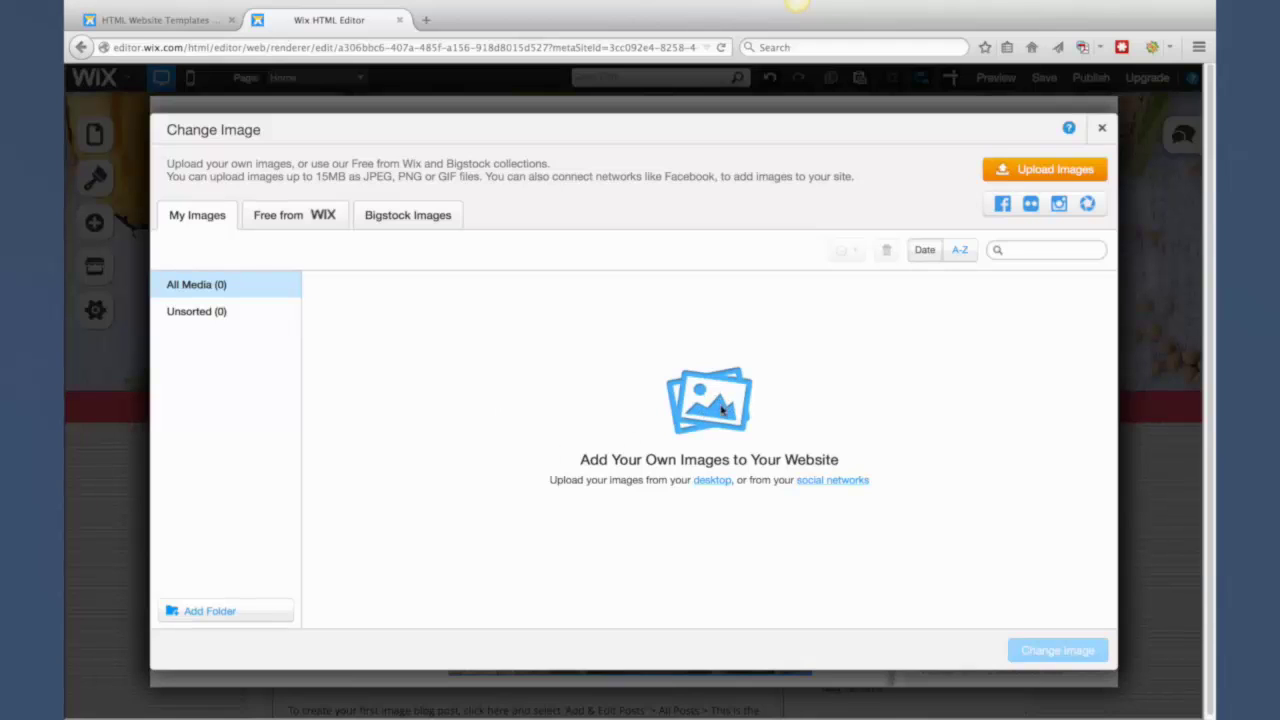
{"action": "left_click", "coordinate": [708, 482]}
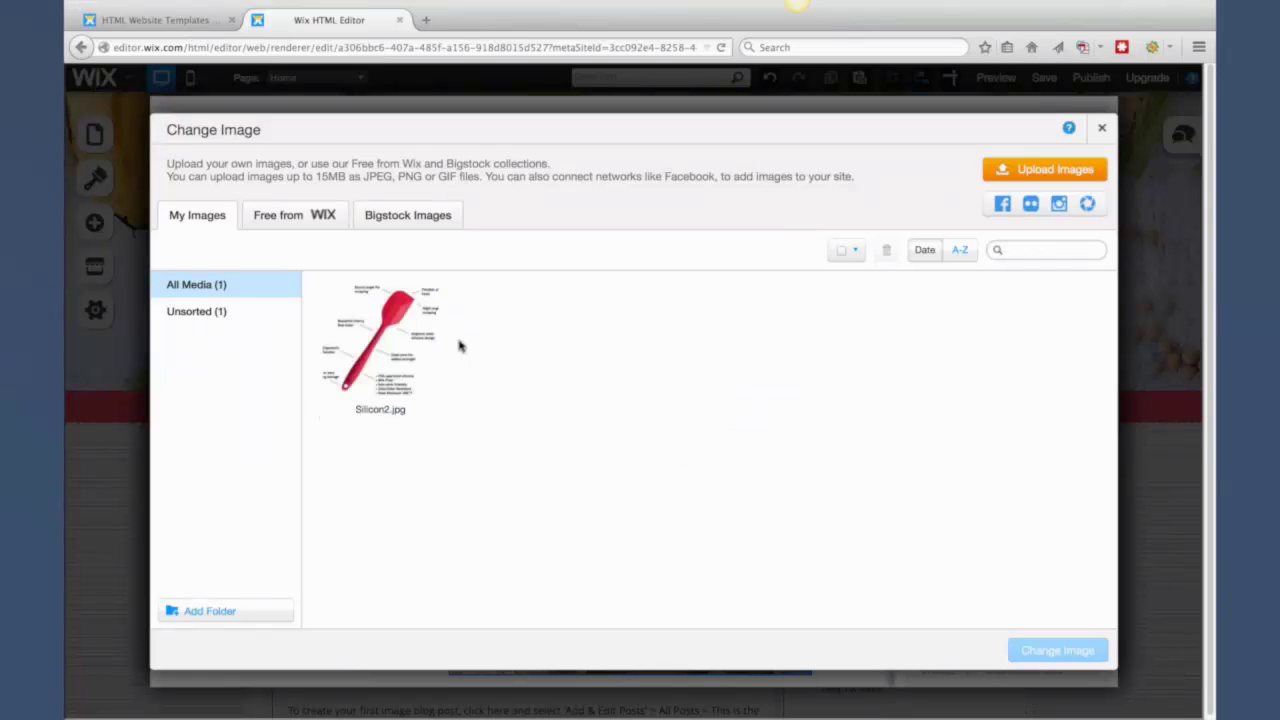
{"action": "left_click", "coordinate": [428, 390]}
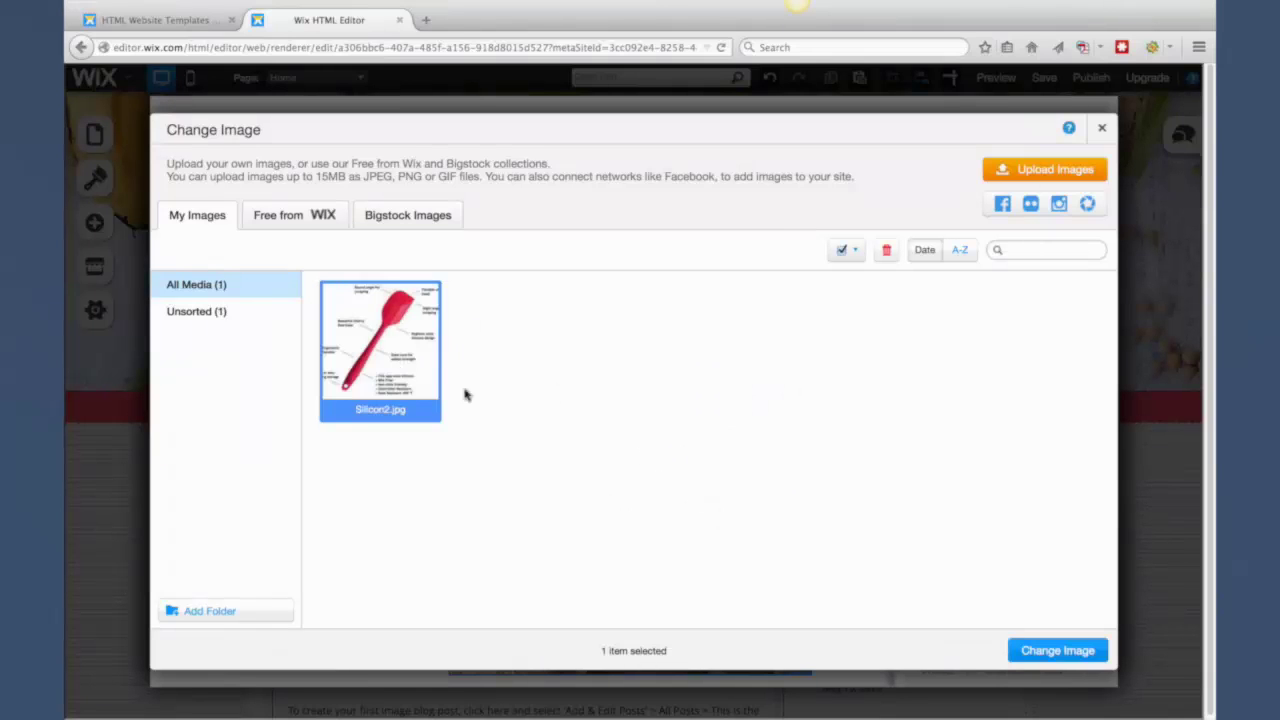
{"action": "left_click", "coordinate": [1040, 650]}
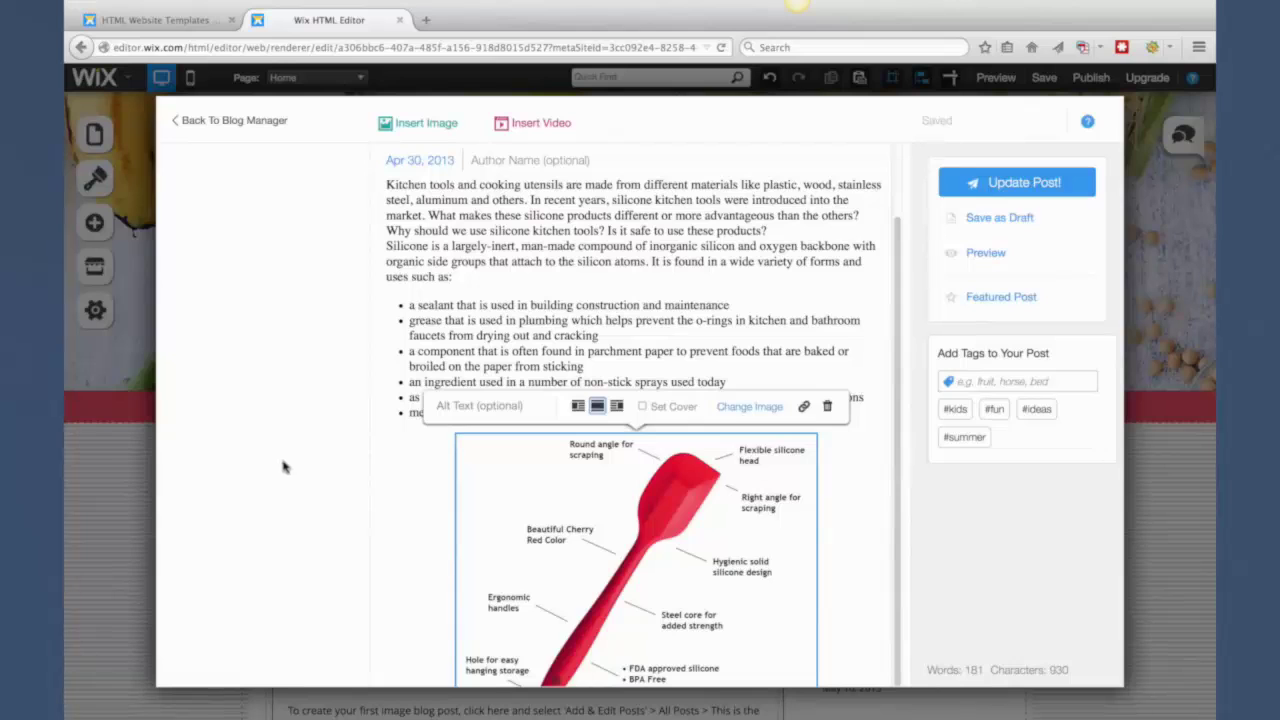
{"action": "left_click", "coordinate": [999, 186]}
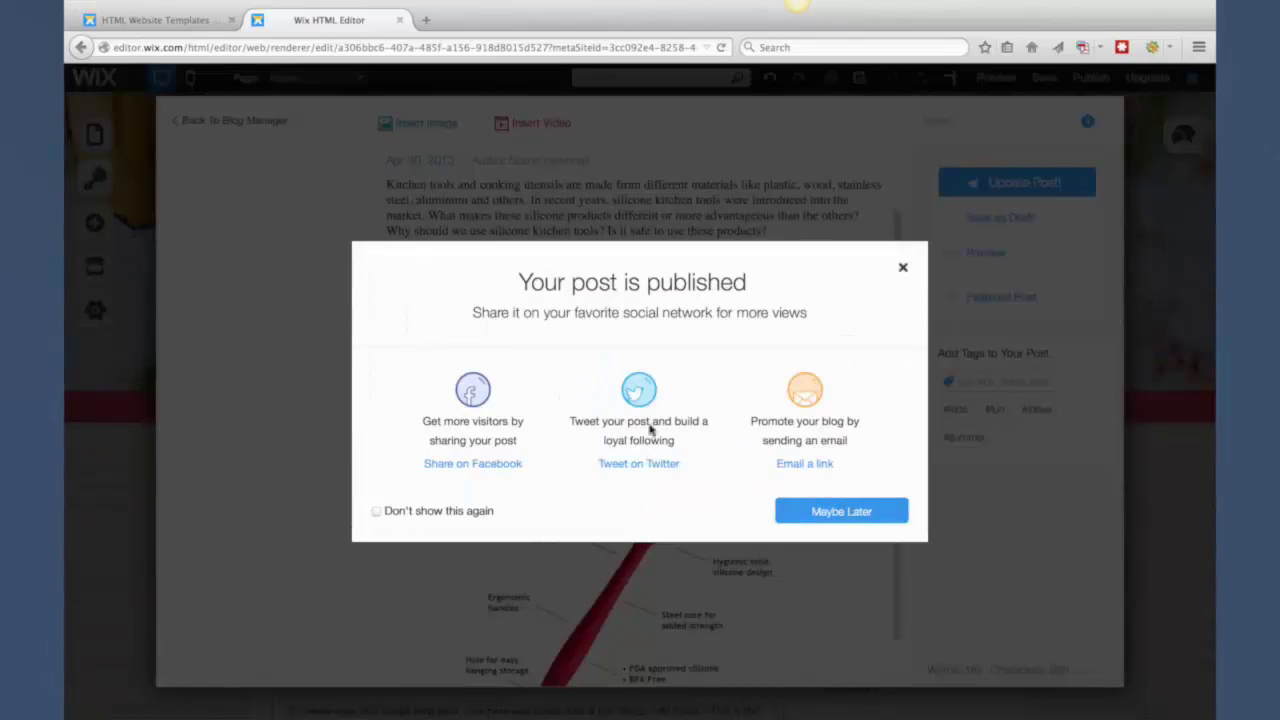
{"action": "left_click", "coordinate": [808, 510]}
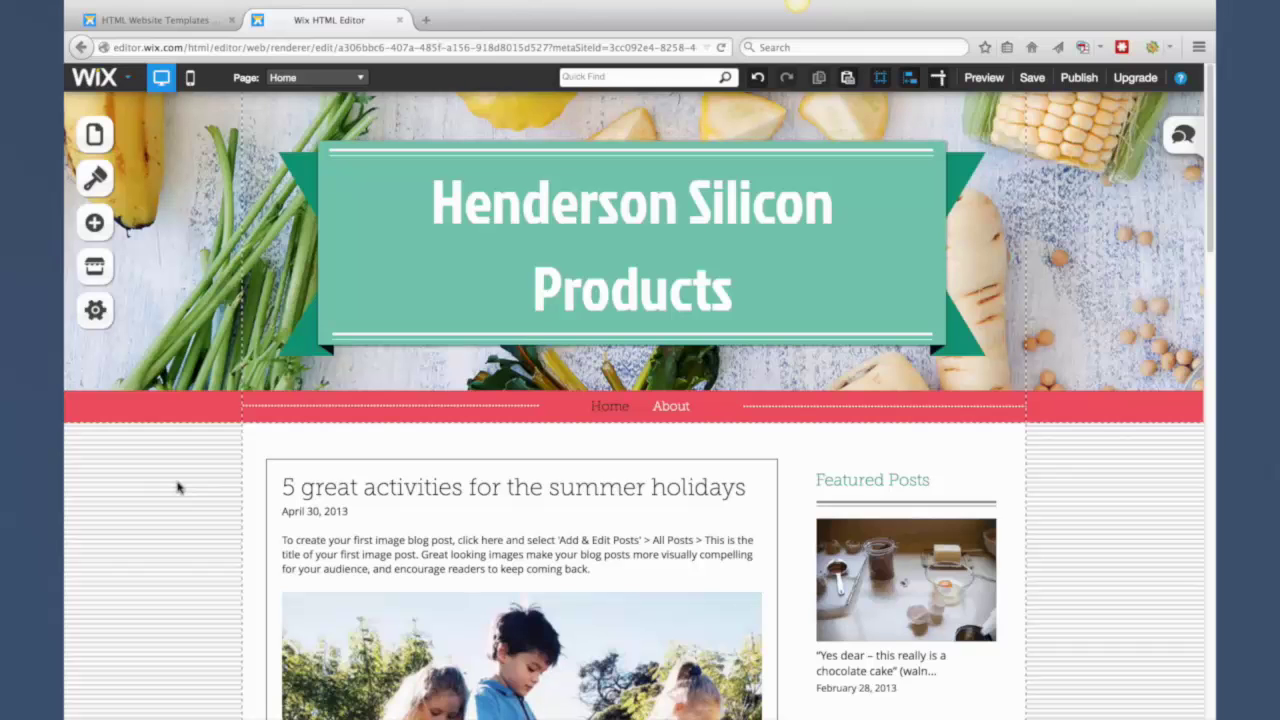
- Review the Home page's posts and sidebar, check the Home and About pages in preview mode, and return to the editor
{"action": "scroll", "coordinate": [178, 487], "scroll_direction": "down", "scroll_amount": 10}
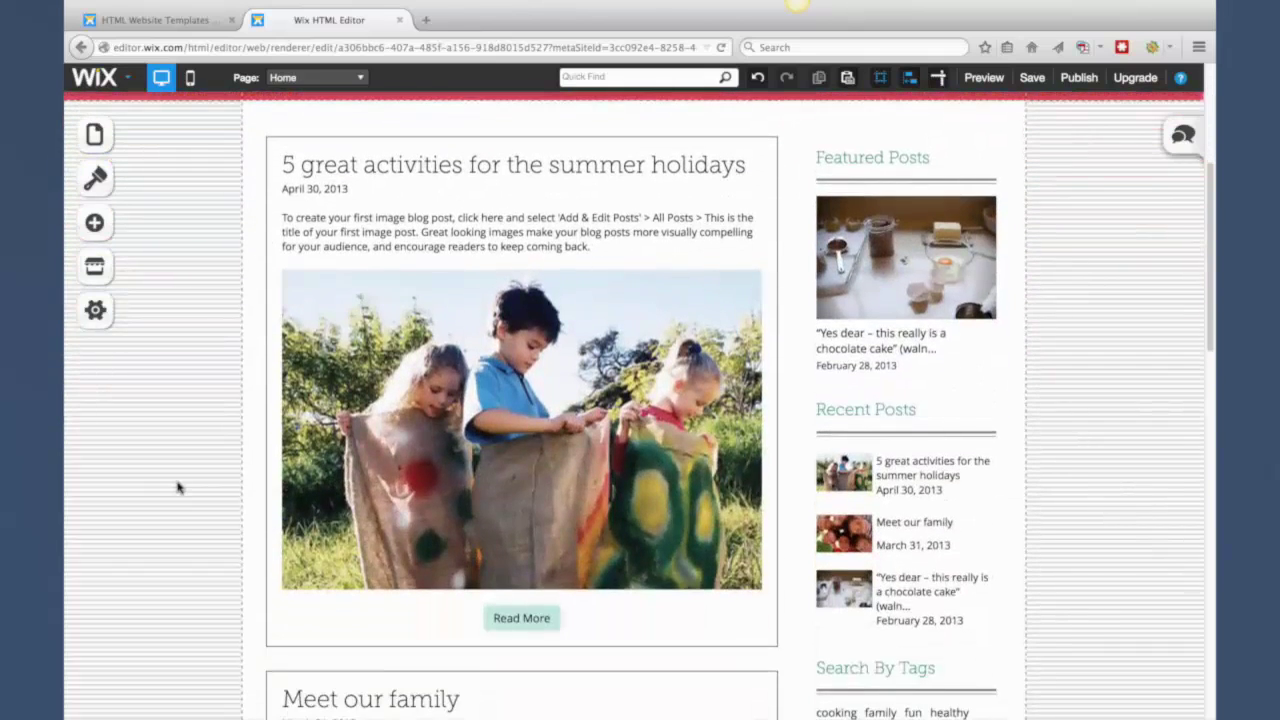
{"action": "scroll", "coordinate": [940, 434], "scroll_direction": "up", "scroll_amount": 10}
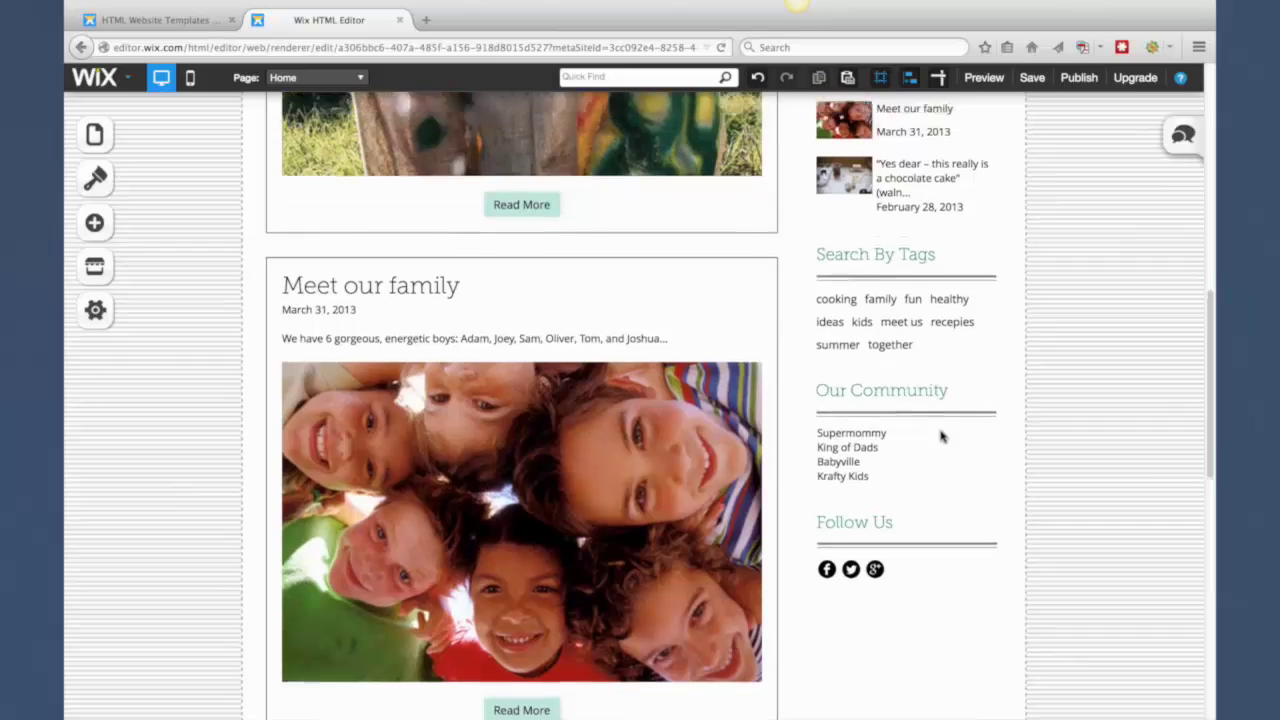
{"action": "scroll", "coordinate": [940, 434], "scroll_direction": "up", "scroll_amount": 2}
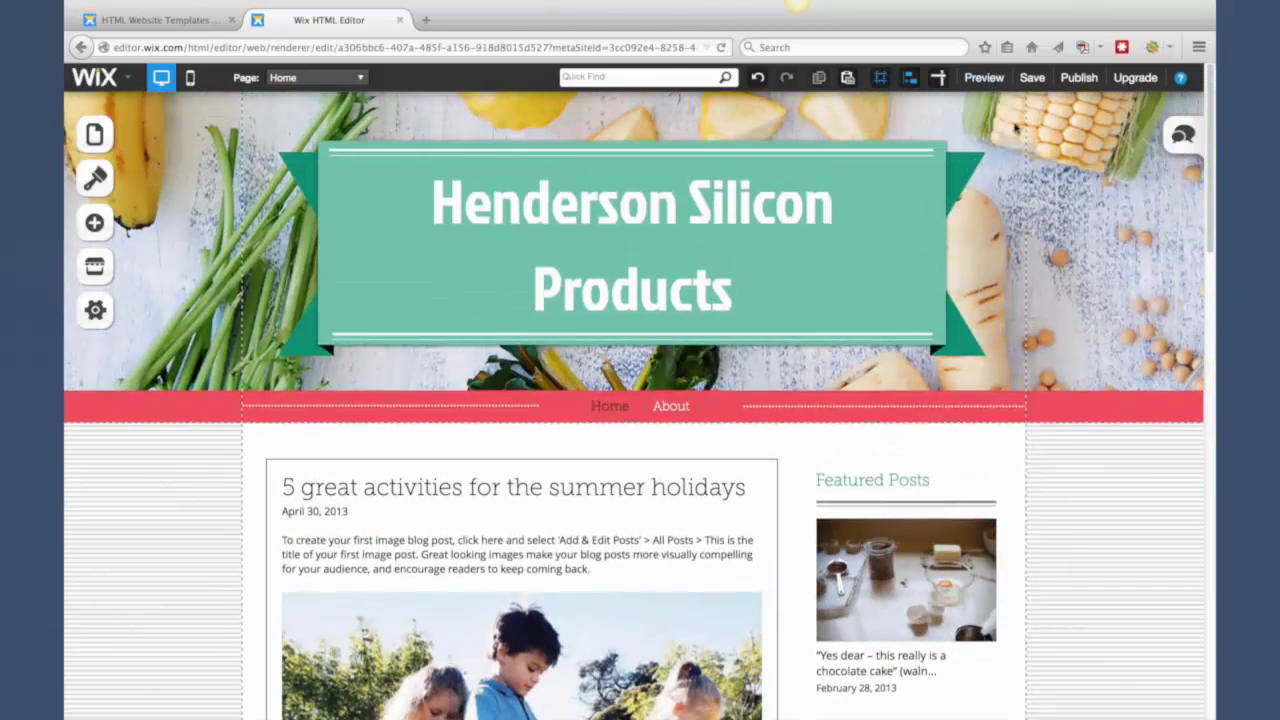
{"action": "left_click", "coordinate": [988, 82]}
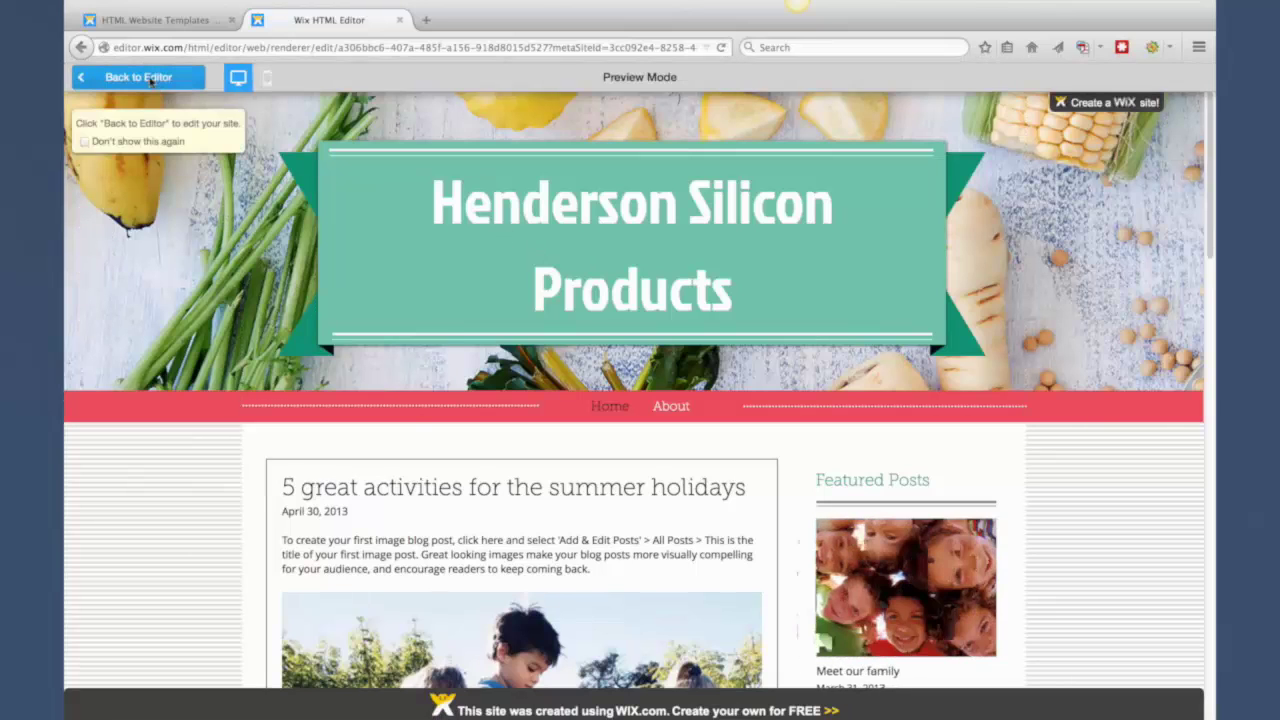
{"action": "left_click", "coordinate": [671, 406]}
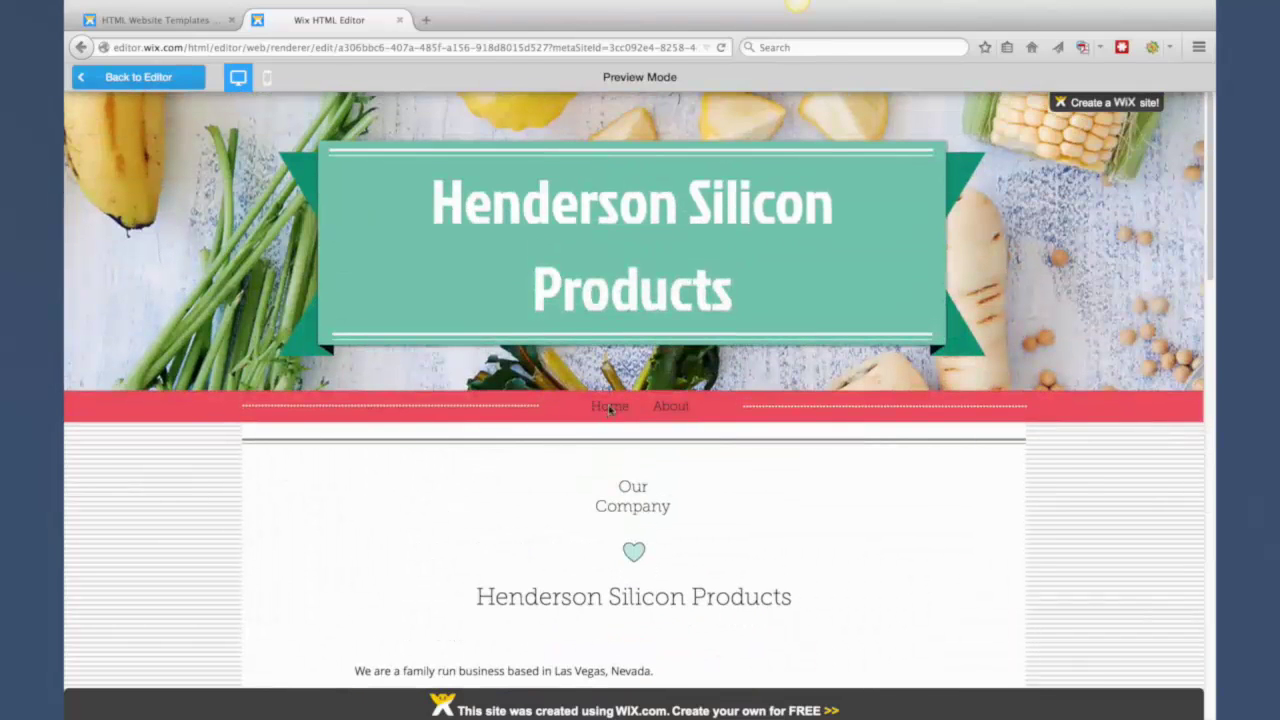
{"action": "left_click", "coordinate": [610, 407]}
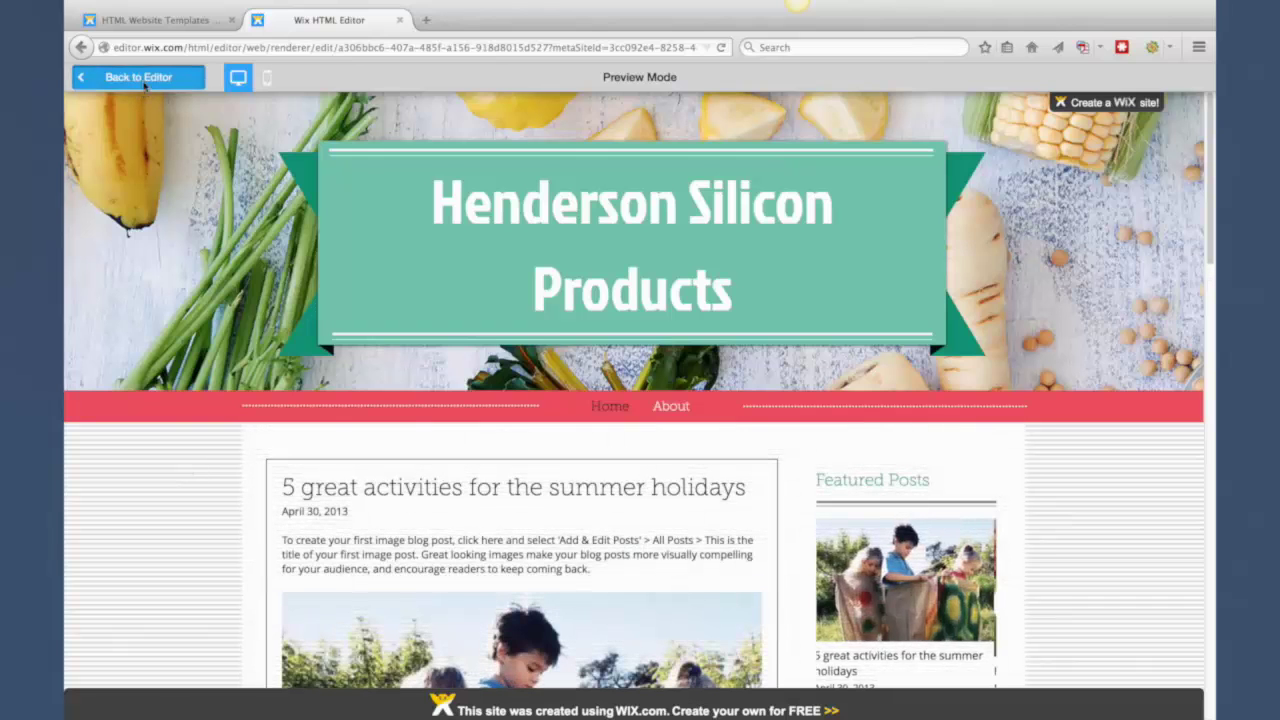
{"action": "left_click", "coordinate": [140, 80]}
- Open the "Meet our family" post from the blog manager and replace its body text with the article on silicone cookware safety
{"action": "left_click", "coordinate": [430, 527]}
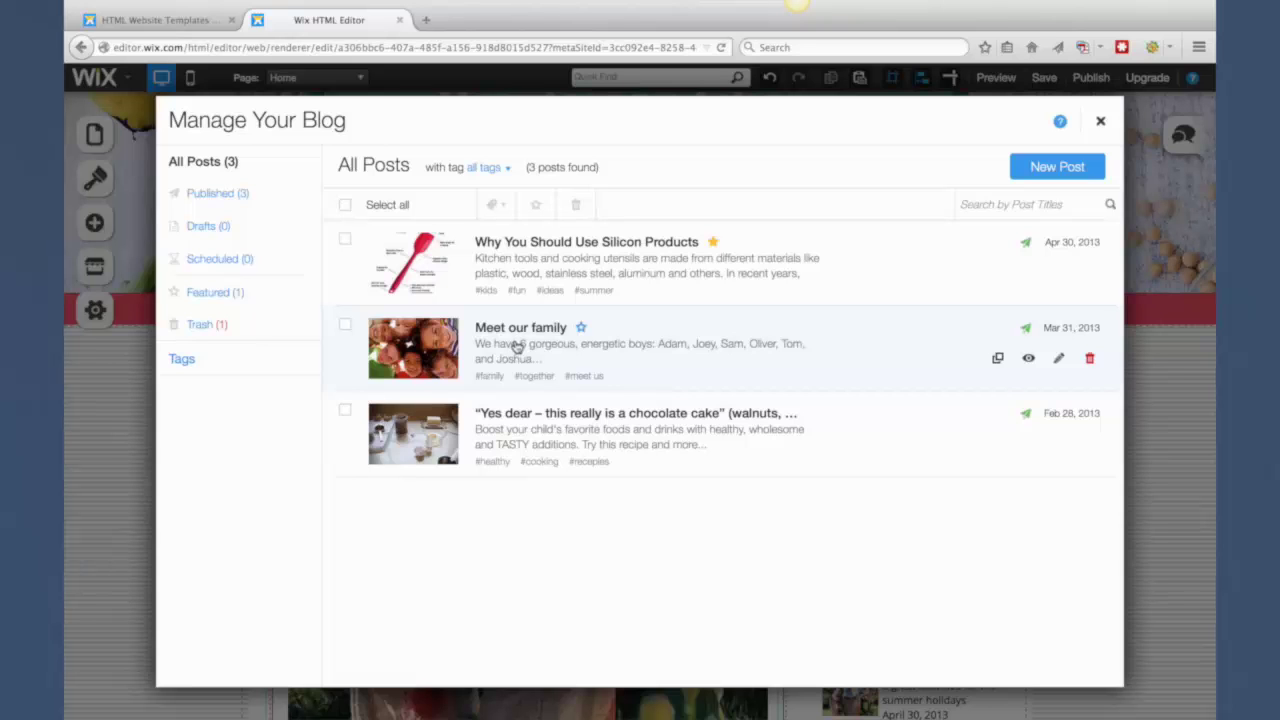
{"action": "left_click", "coordinate": [517, 345]}
{"action": "scroll", "coordinate": [640, 480], "scroll_direction": "down", "scroll_amount": 10}
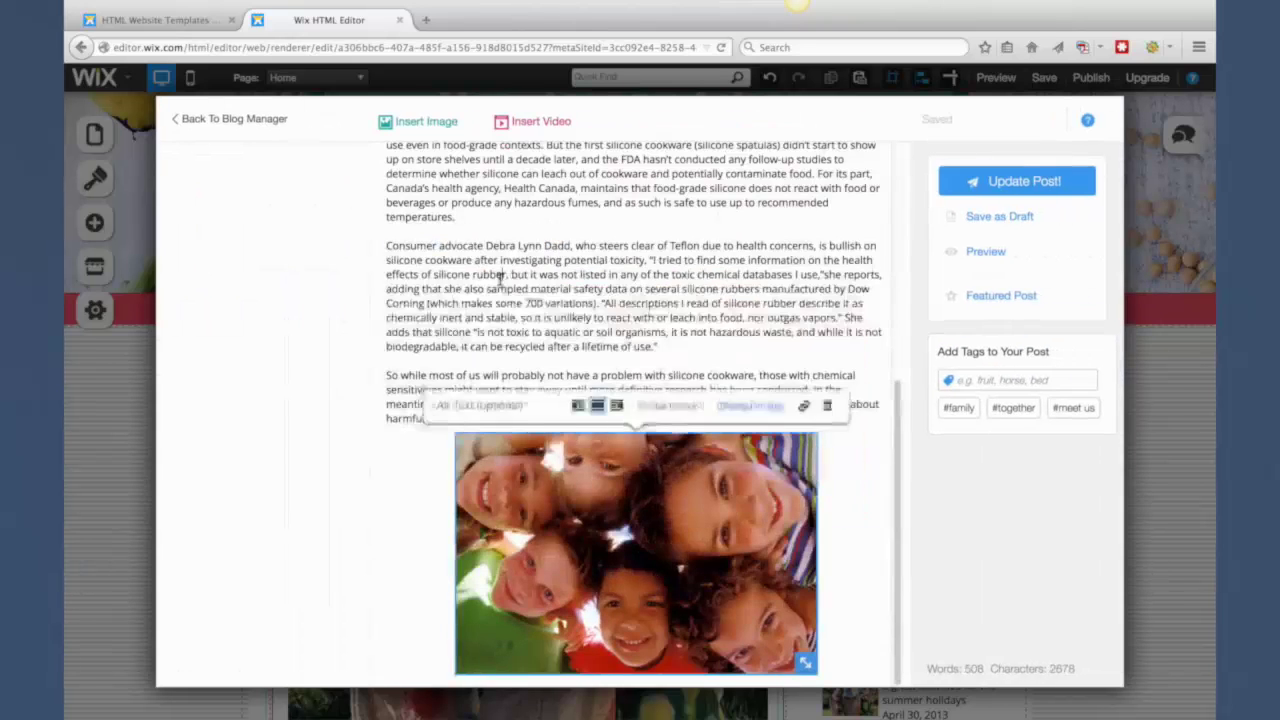
- Replace the post's photo of the children with the free Wix picture Green Spoons, found by searching "kitchen", and update the post
{"action": "left_click", "coordinate": [710, 486]}
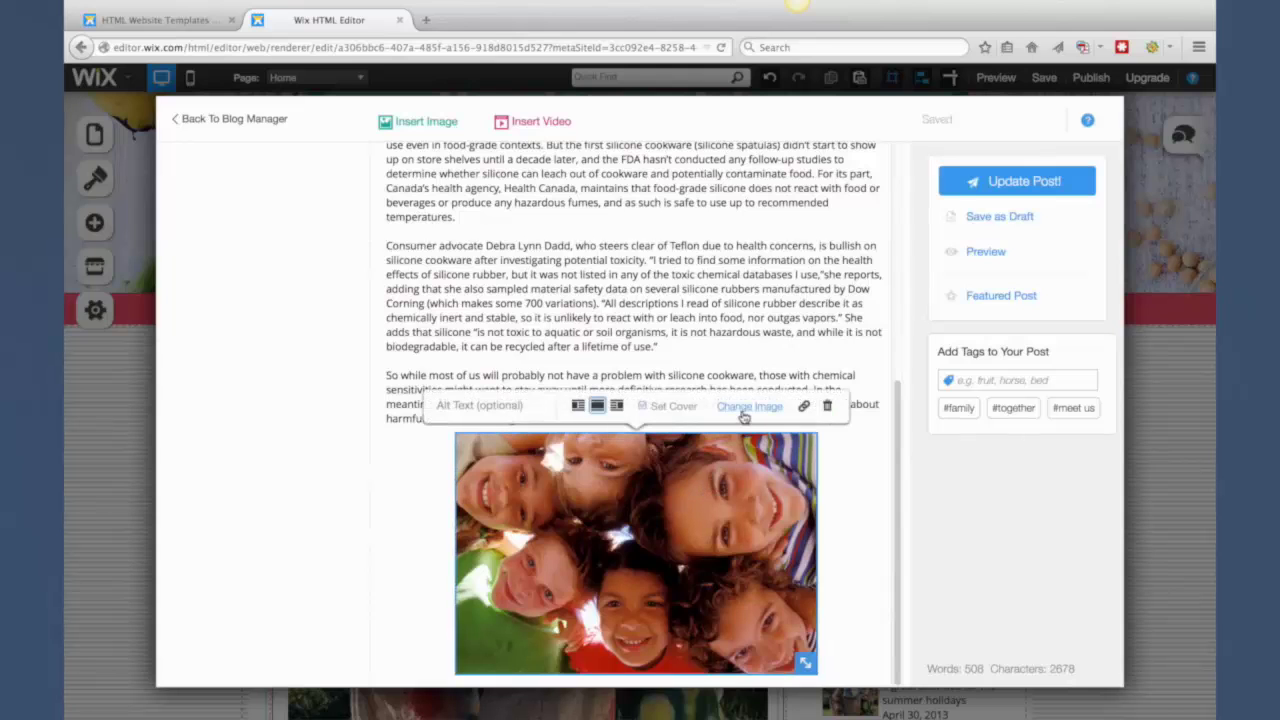
{"action": "left_click", "coordinate": [748, 406]}
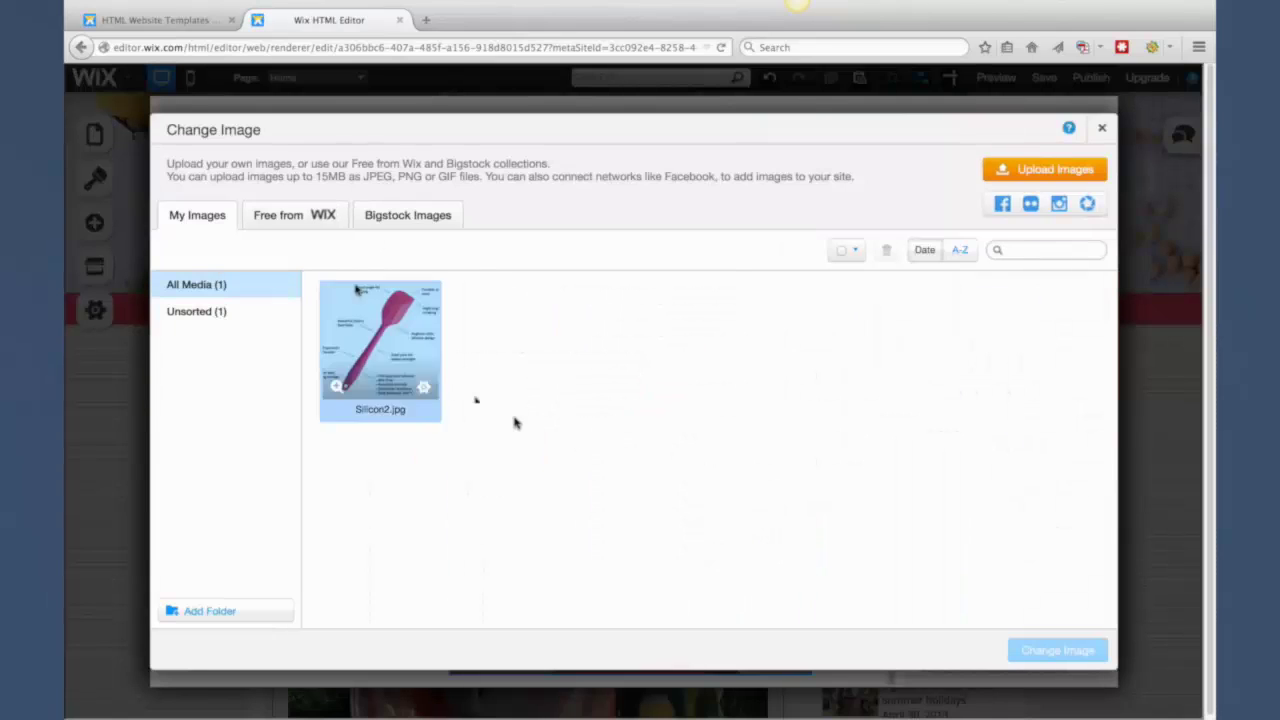
{"action": "left_click", "coordinate": [306, 220]}
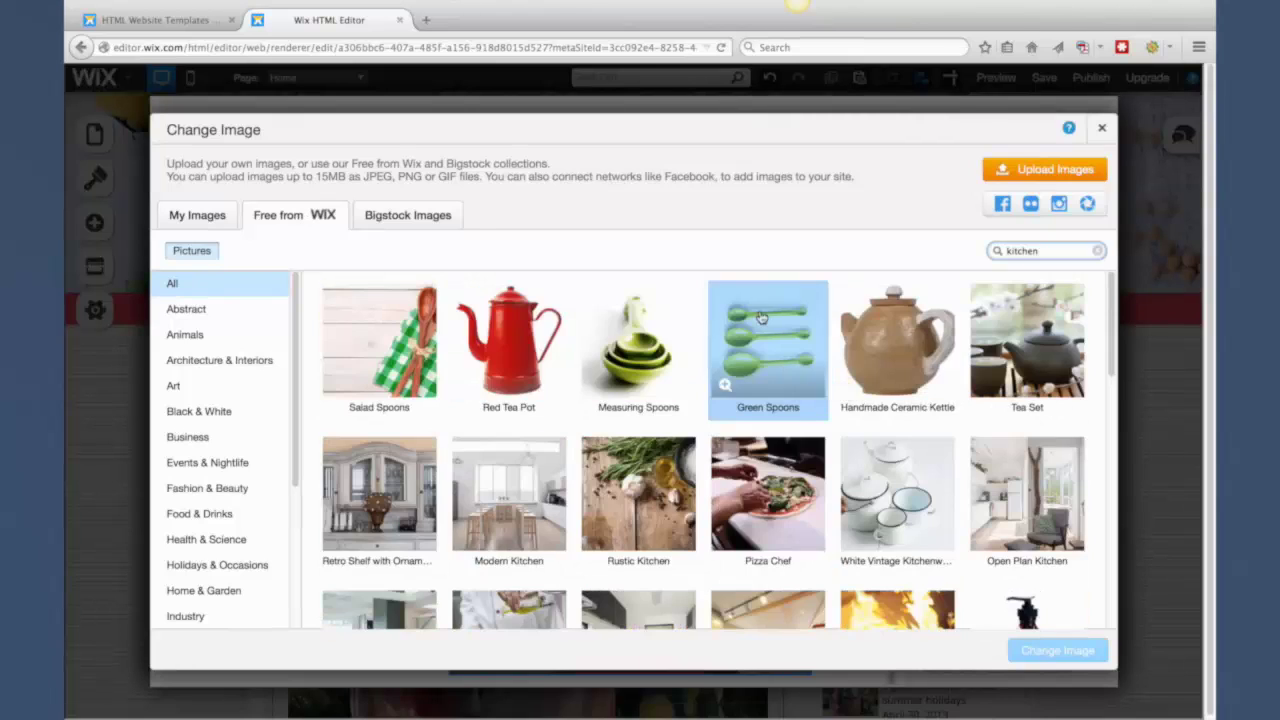
{"action": "left_click", "coordinate": [760, 317]}
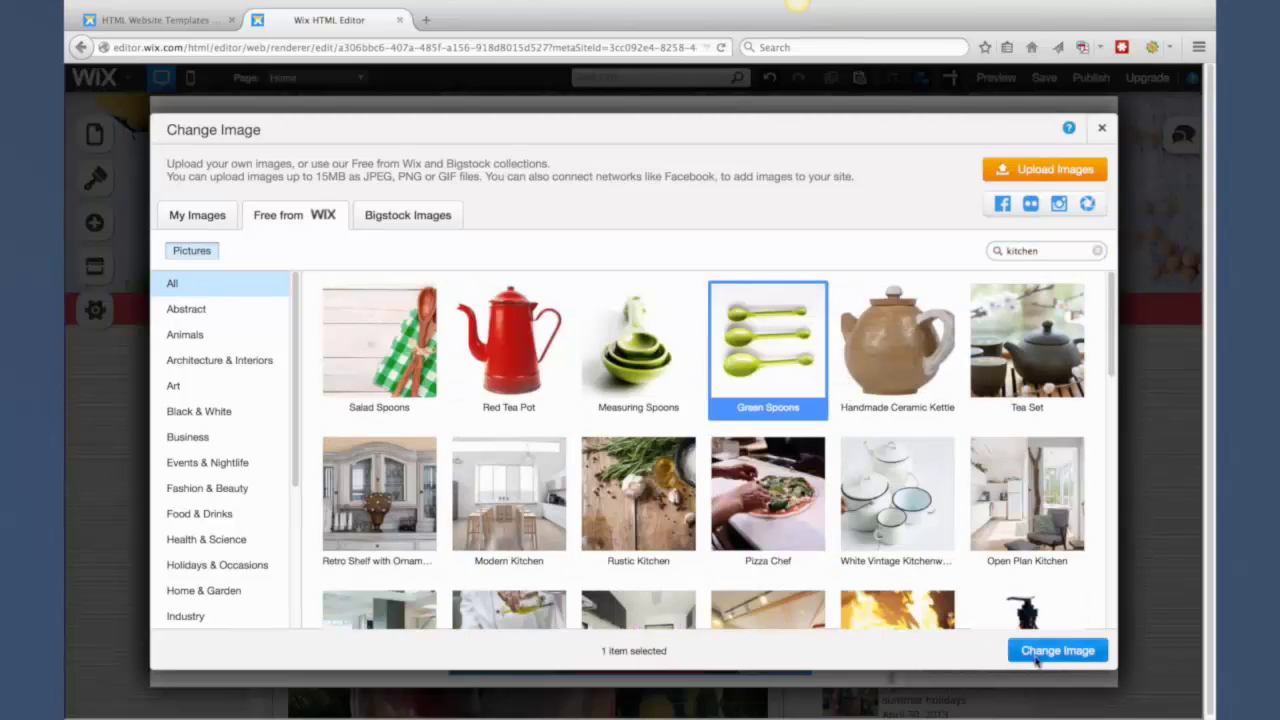
{"action": "left_click", "coordinate": [1053, 651]}
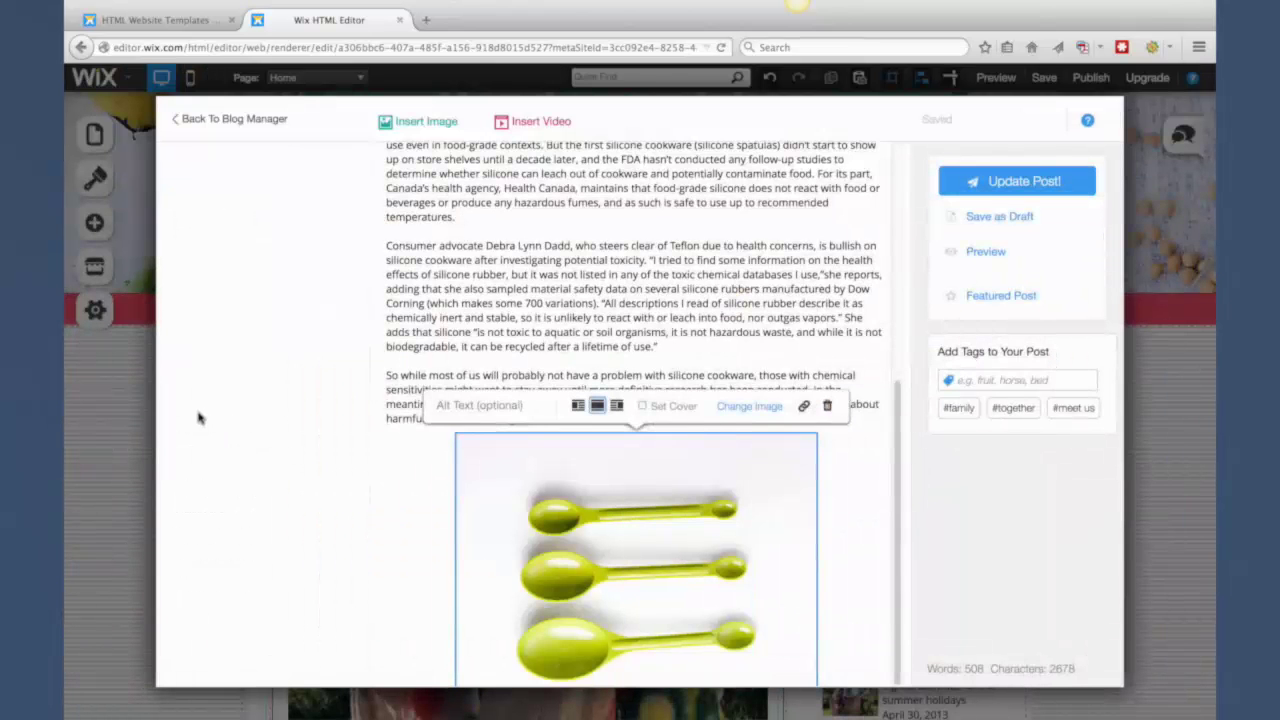
{"action": "left_click", "coordinate": [1010, 182]}
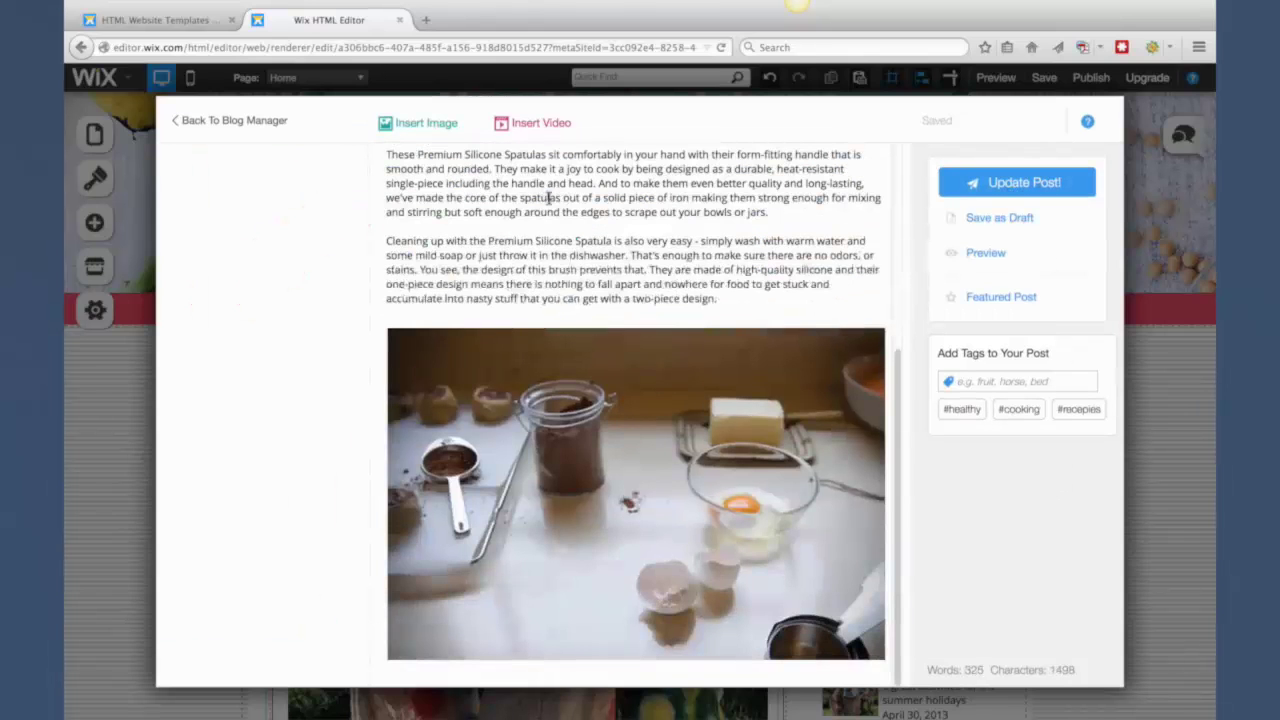
- Replace the spatula post's baking photo with the image SiliconSpatula1.jpg, update the post and close the blog manager
{"action": "scroll", "coordinate": [555, 215], "scroll_direction": "up", "scroll_amount": 5}
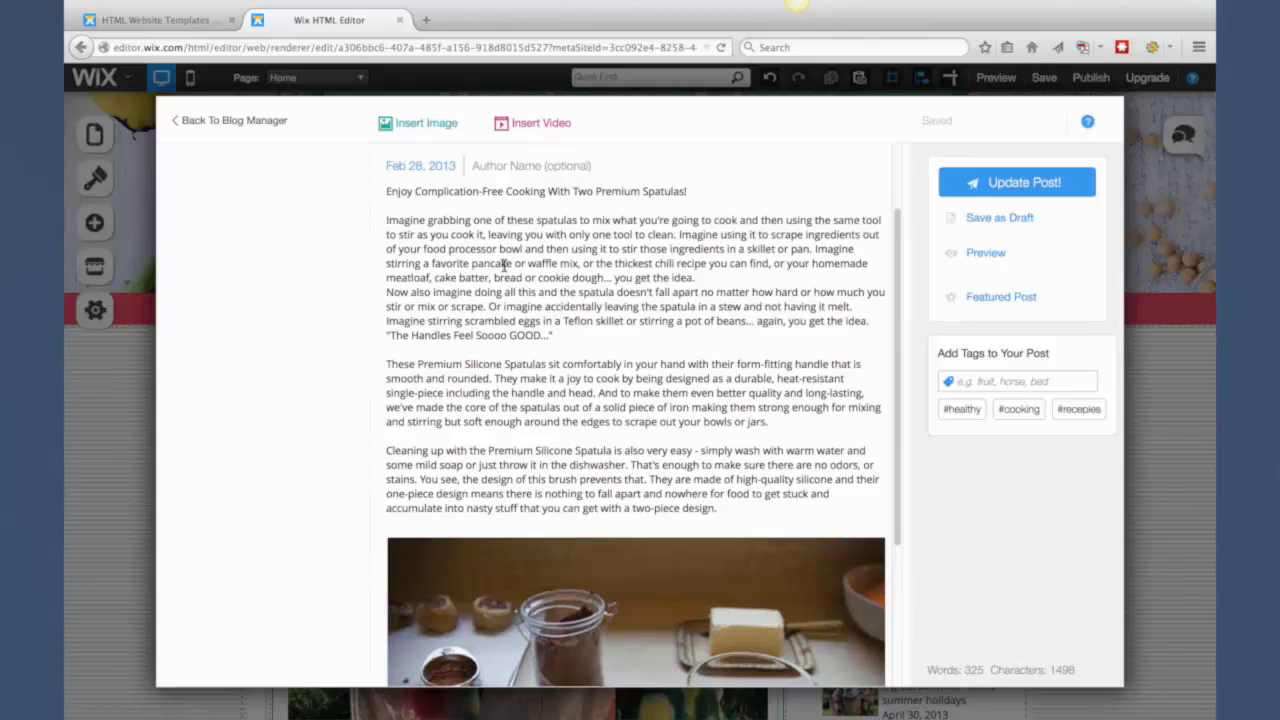
{"action": "scroll", "coordinate": [589, 392], "scroll_direction": "down", "scroll_amount": 3}
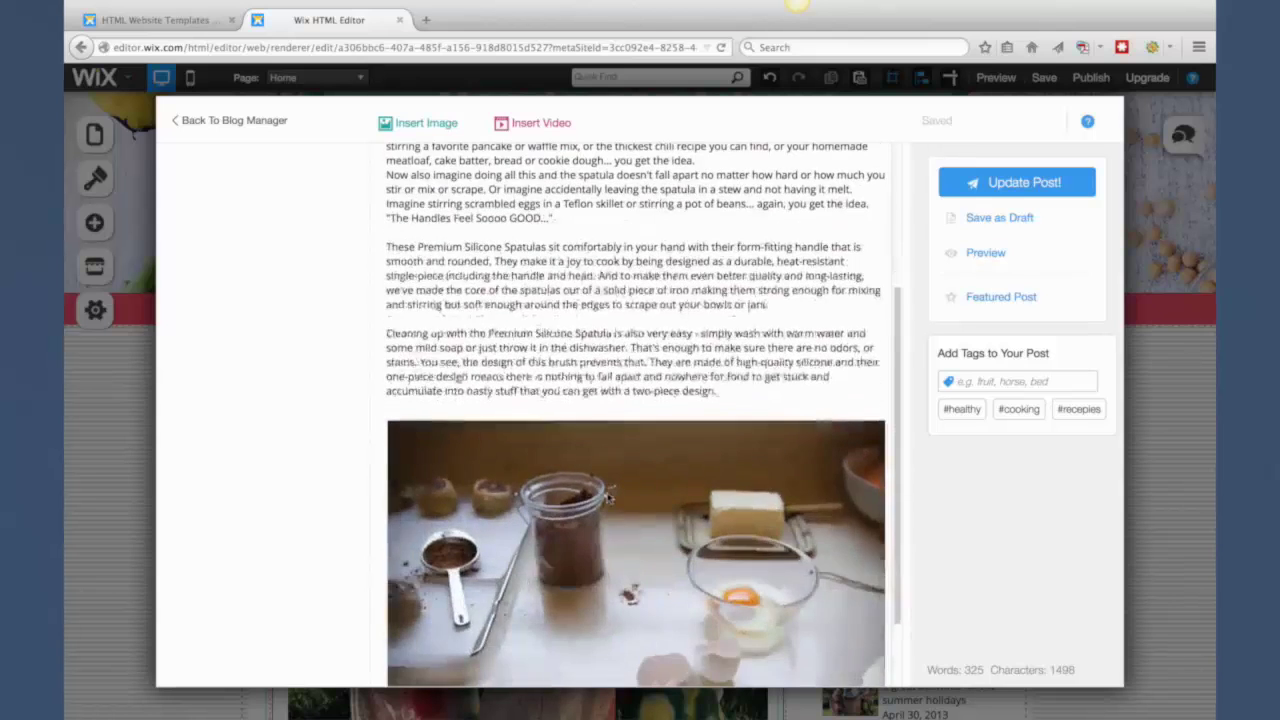
{"action": "left_click", "coordinate": [609, 497]}
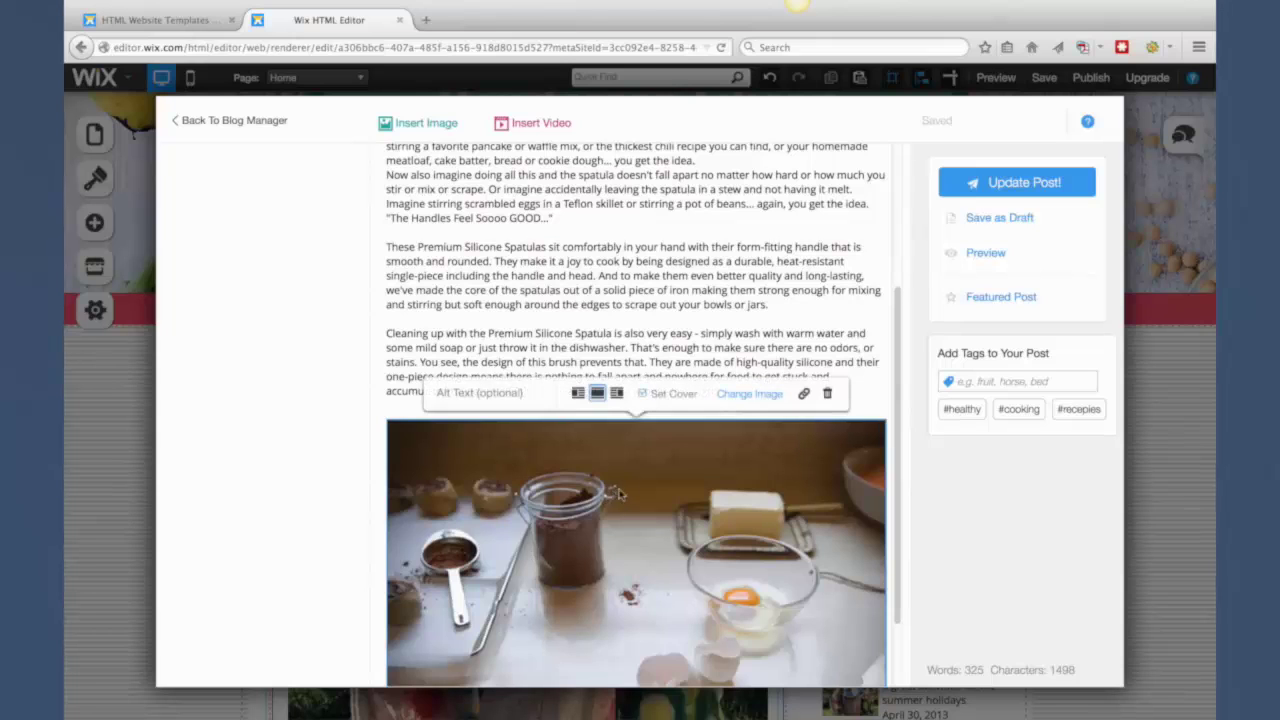
{"action": "left_click", "coordinate": [744, 400]}
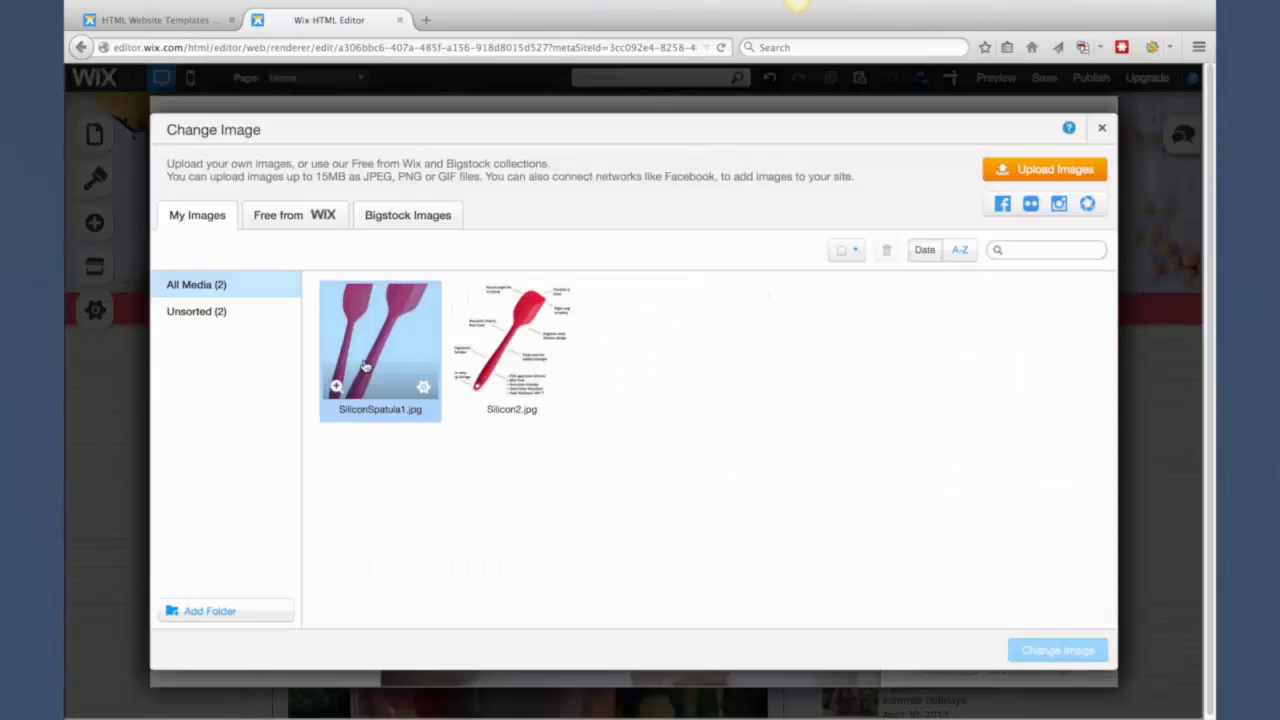
{"action": "left_click", "coordinate": [365, 355]}
{"action": "left_click", "coordinate": [1045, 650]}
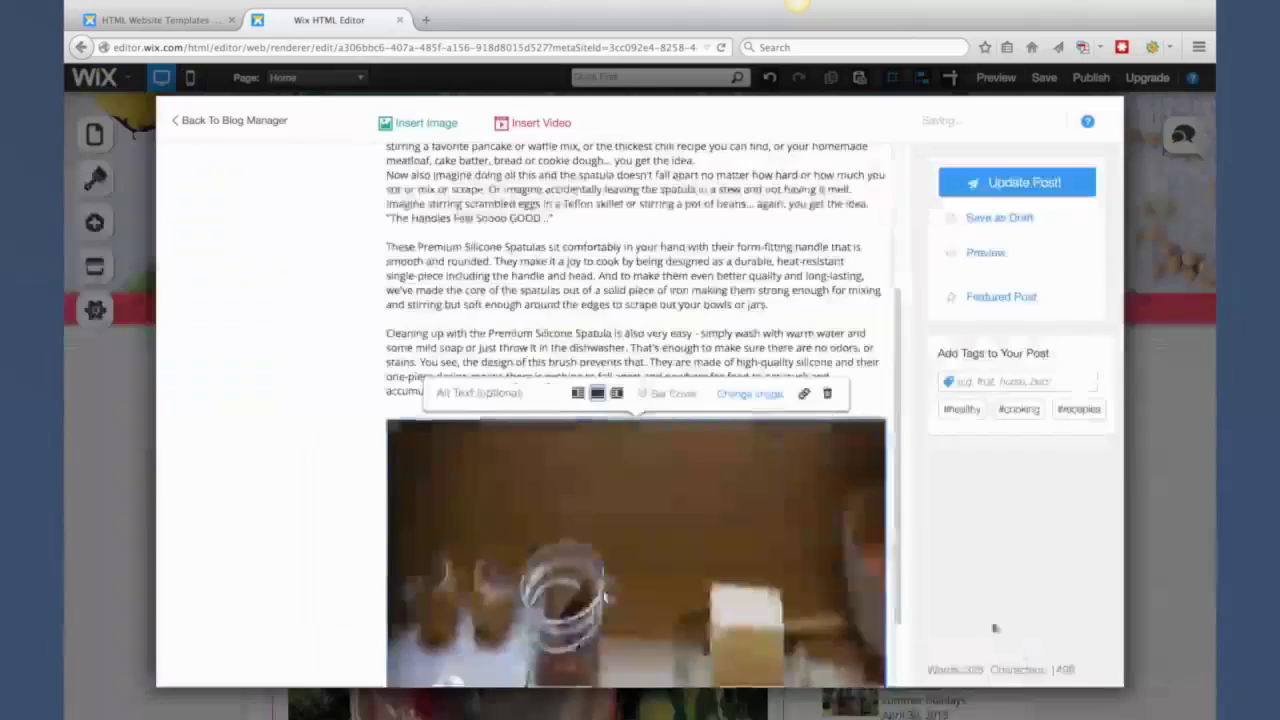
{"action": "left_click", "coordinate": [1010, 182]}
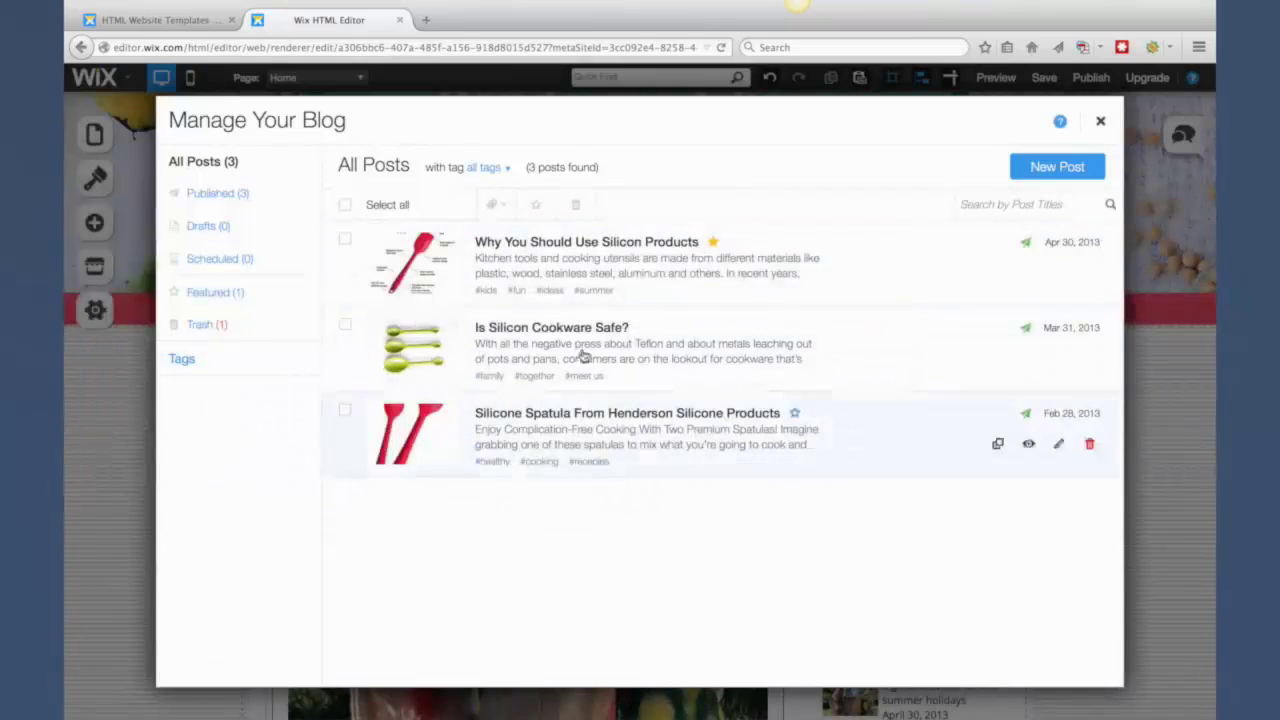
{"action": "left_click", "coordinate": [1101, 125]}
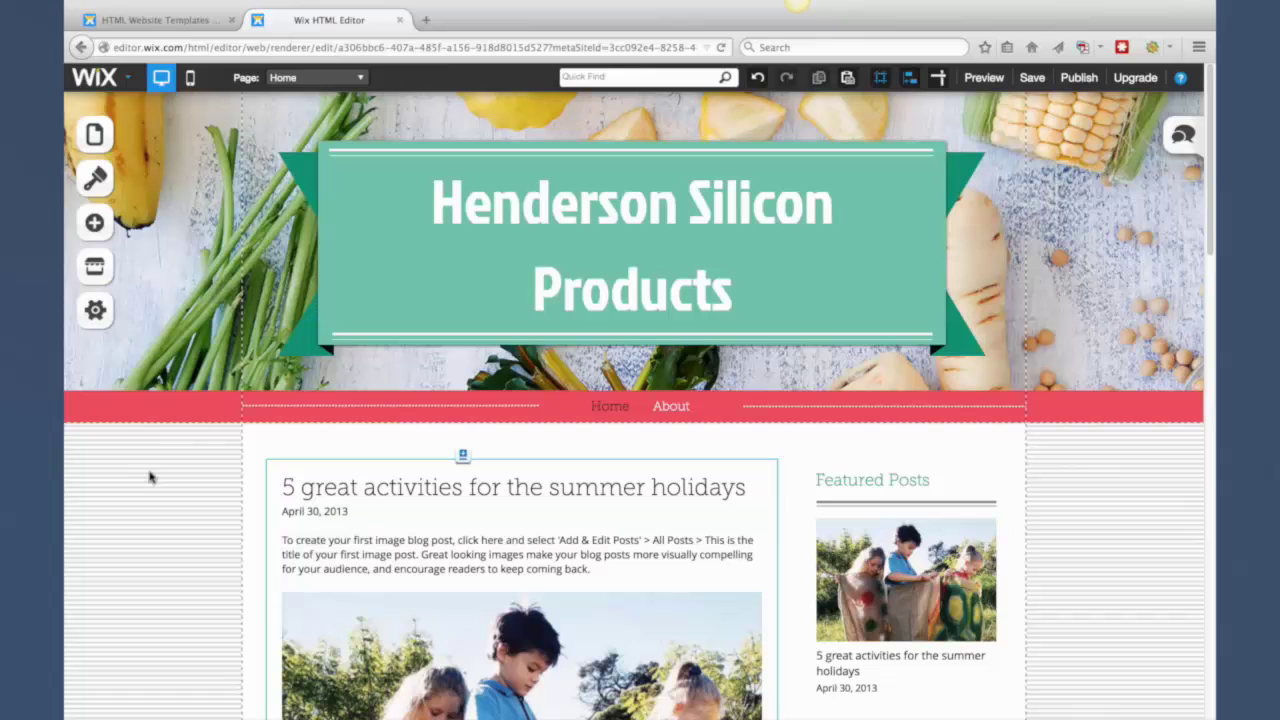
- Publish the site online with search engine access and the optimized Mobile View enabled, and skip sharing it
{"action": "scroll", "coordinate": [183, 497], "scroll_direction": "down", "scroll_amount": 2}
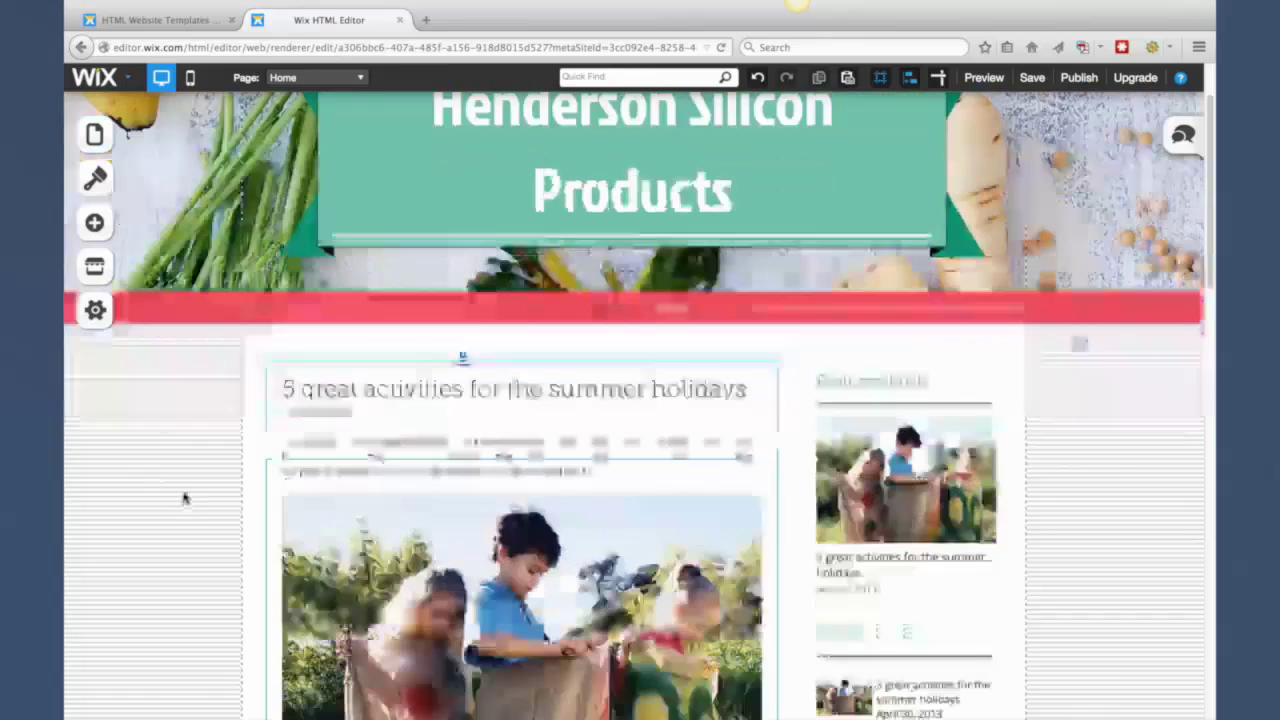
{"action": "scroll", "coordinate": [183, 497], "scroll_direction": "down", "scroll_amount": 4}
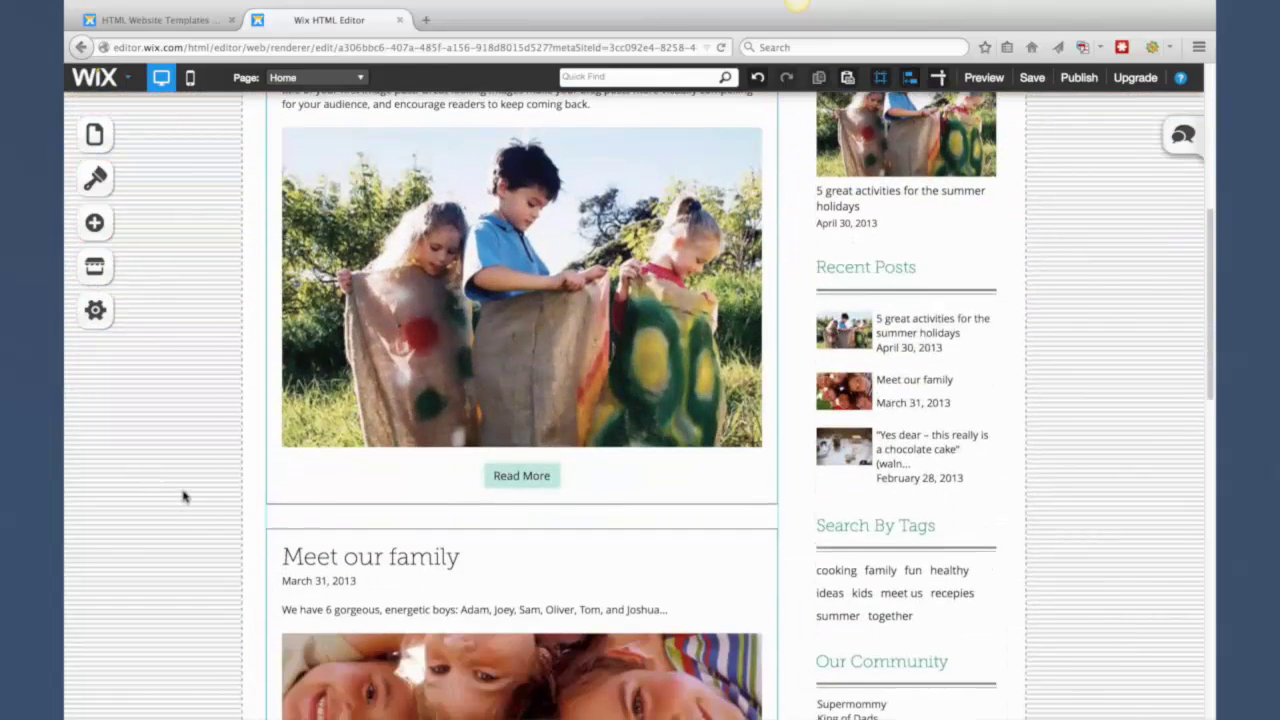
{"action": "scroll", "coordinate": [183, 497], "scroll_direction": "down", "scroll_amount": 2}
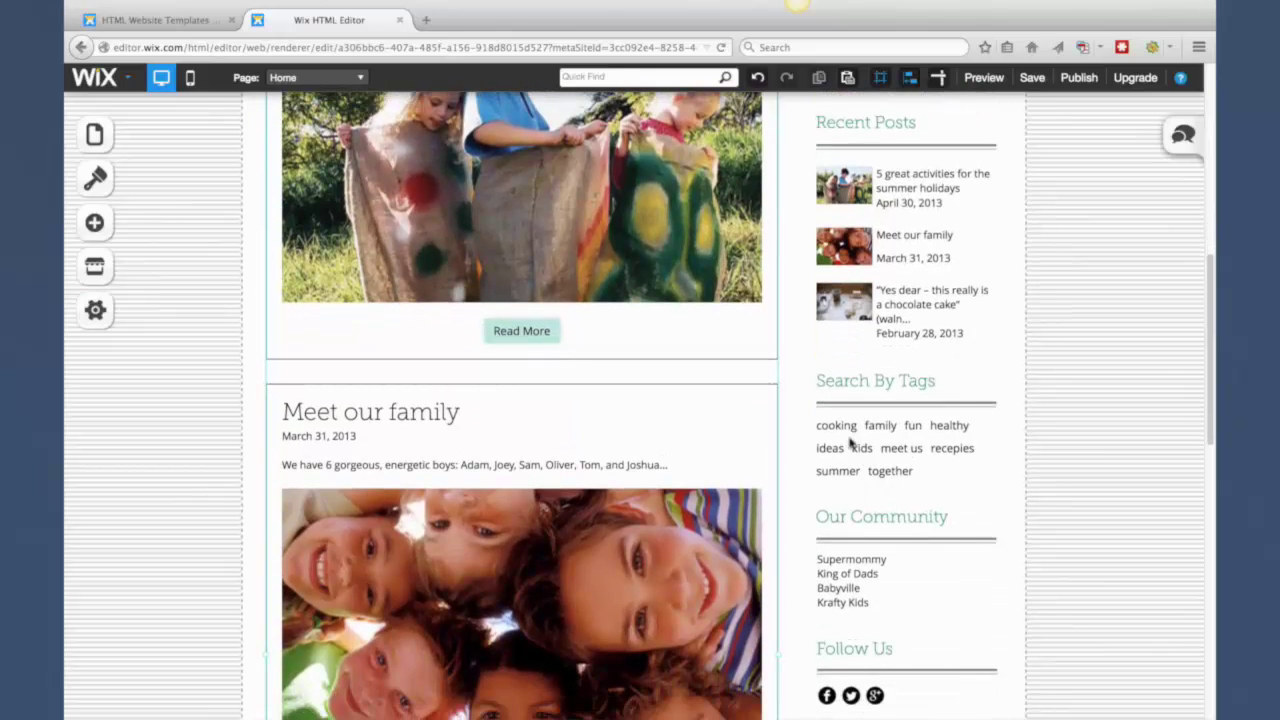
{"action": "scroll", "coordinate": [852, 443], "scroll_direction": "down", "scroll_amount": 2}
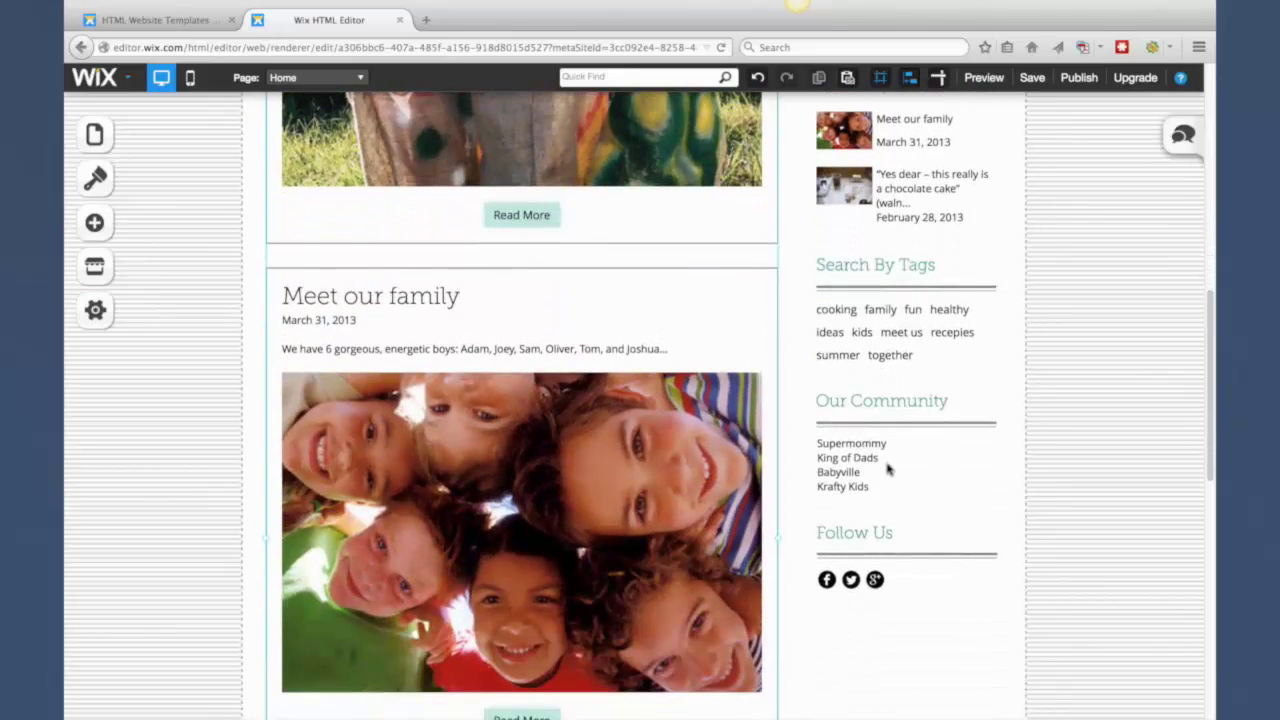
{"action": "scroll", "coordinate": [888, 468], "scroll_direction": "up", "scroll_amount": 10}
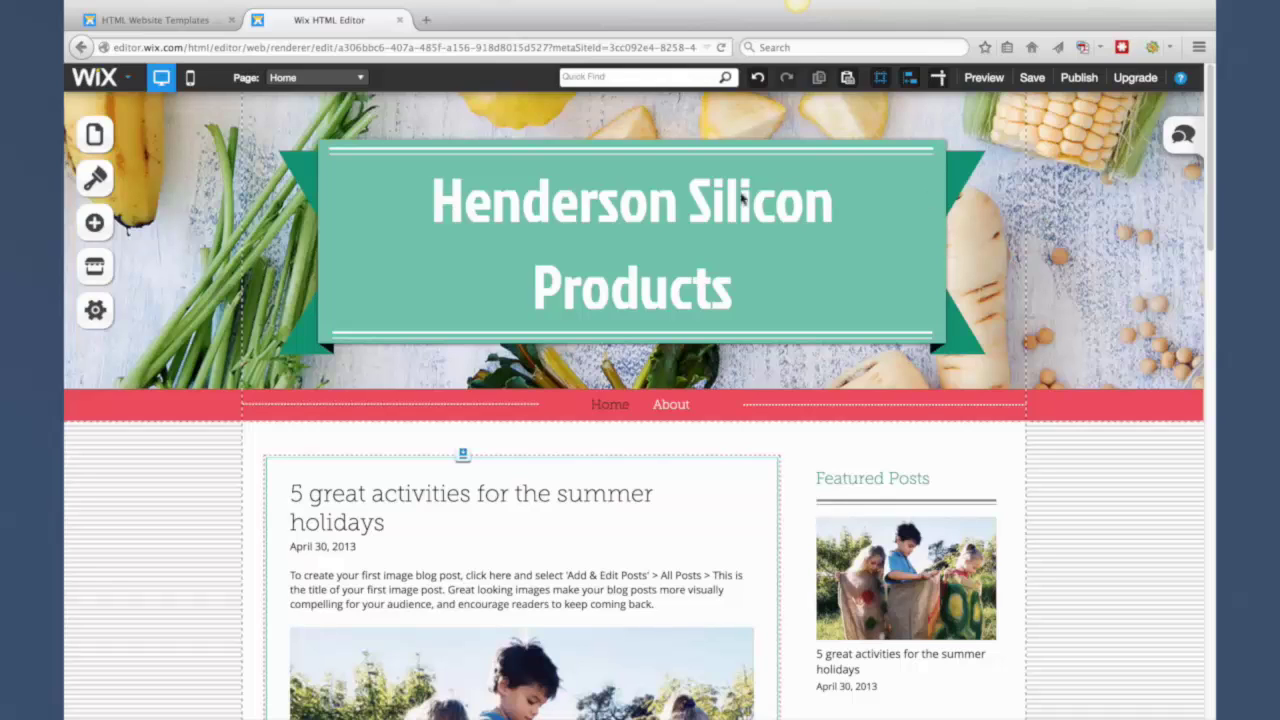
{"action": "left_click", "coordinate": [1078, 79]}
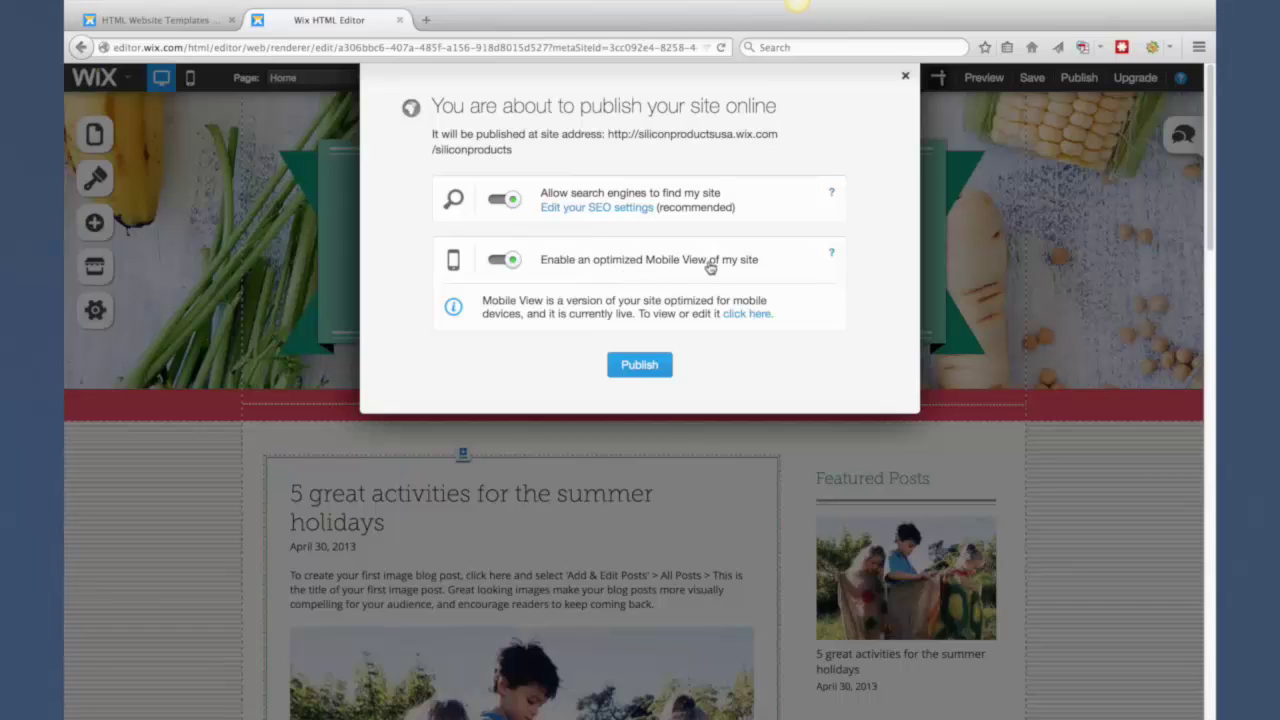
{"action": "left_click", "coordinate": [628, 367]}
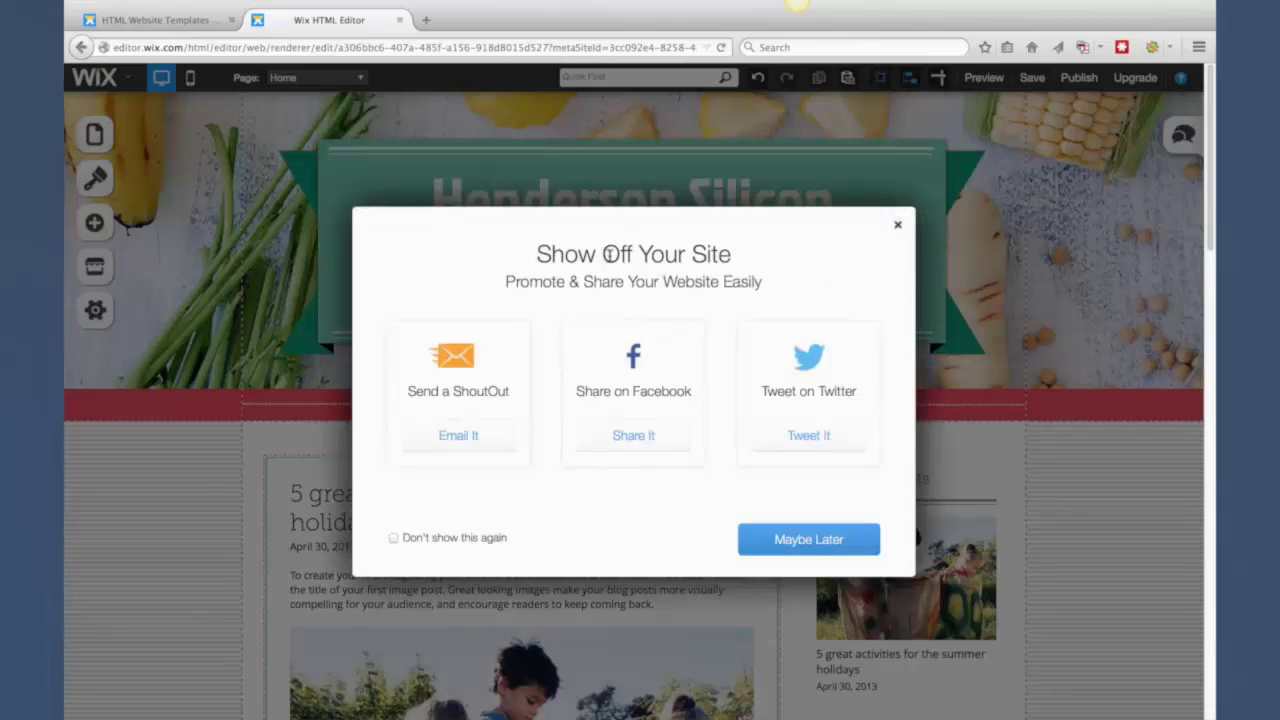
{"action": "left_click", "coordinate": [796, 540]}
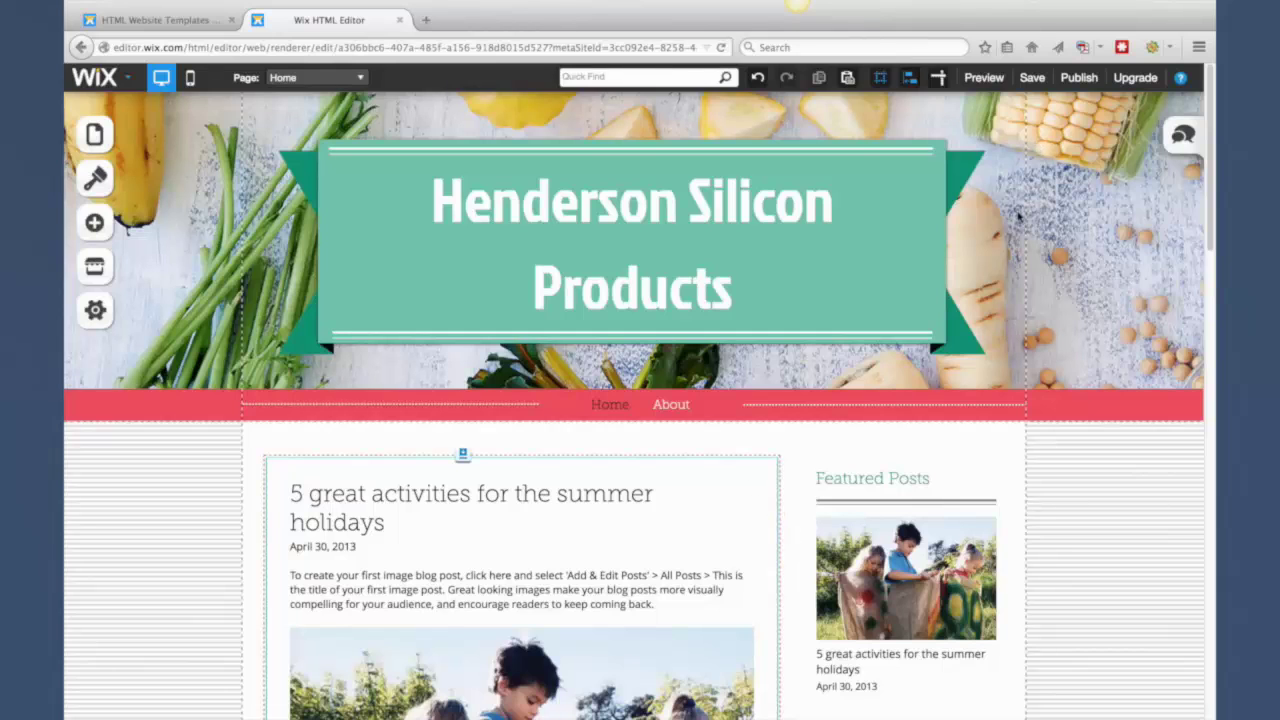
- Examine the personalized mailbox offer and compare the prices and features of the yearly Premium Plans on the Wix account site
{"action": "left_click", "coordinate": [165, 20]}
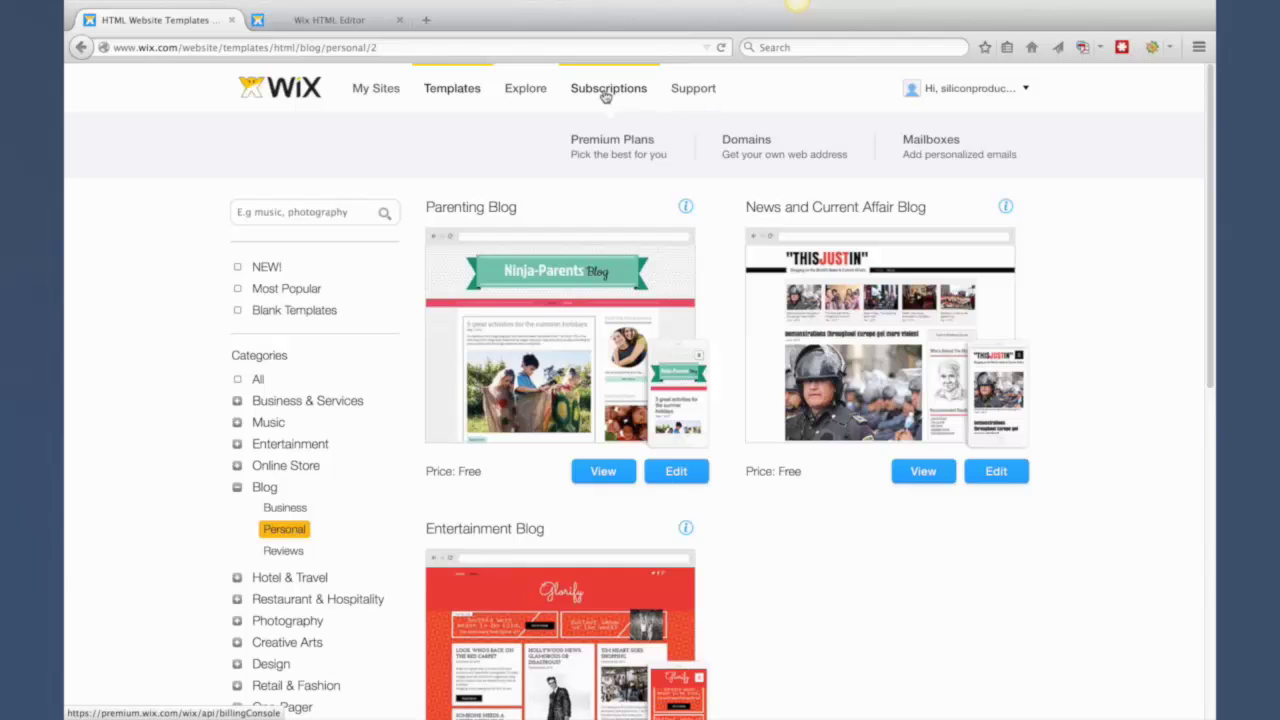
{"action": "left_click", "coordinate": [952, 146]}
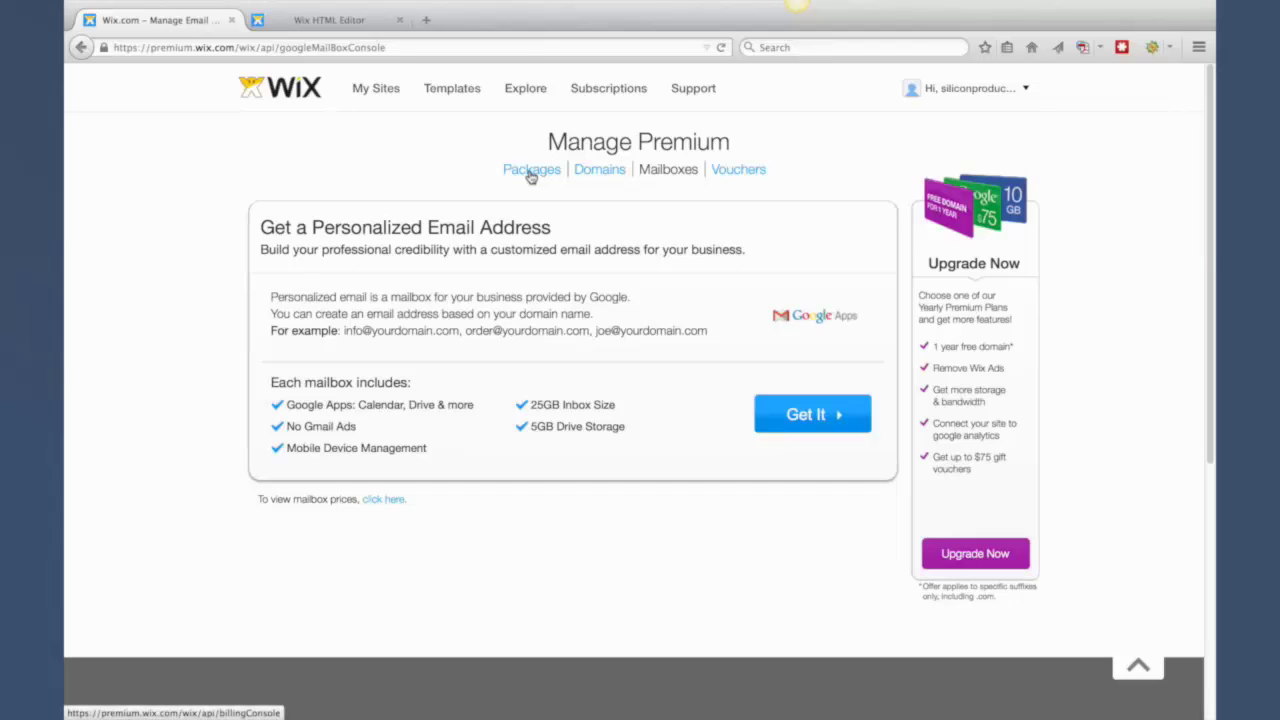
{"action": "mouse_move", "coordinate": [582, 101]}
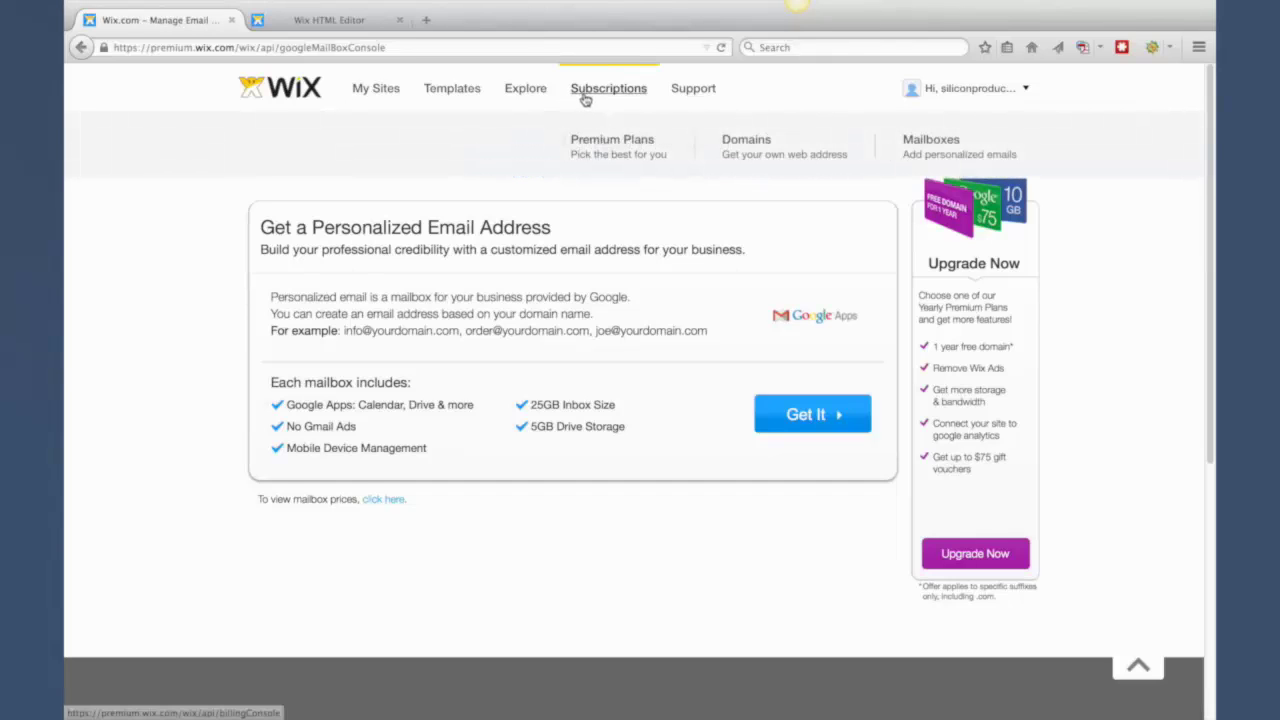
{"action": "left_click", "coordinate": [598, 145]}
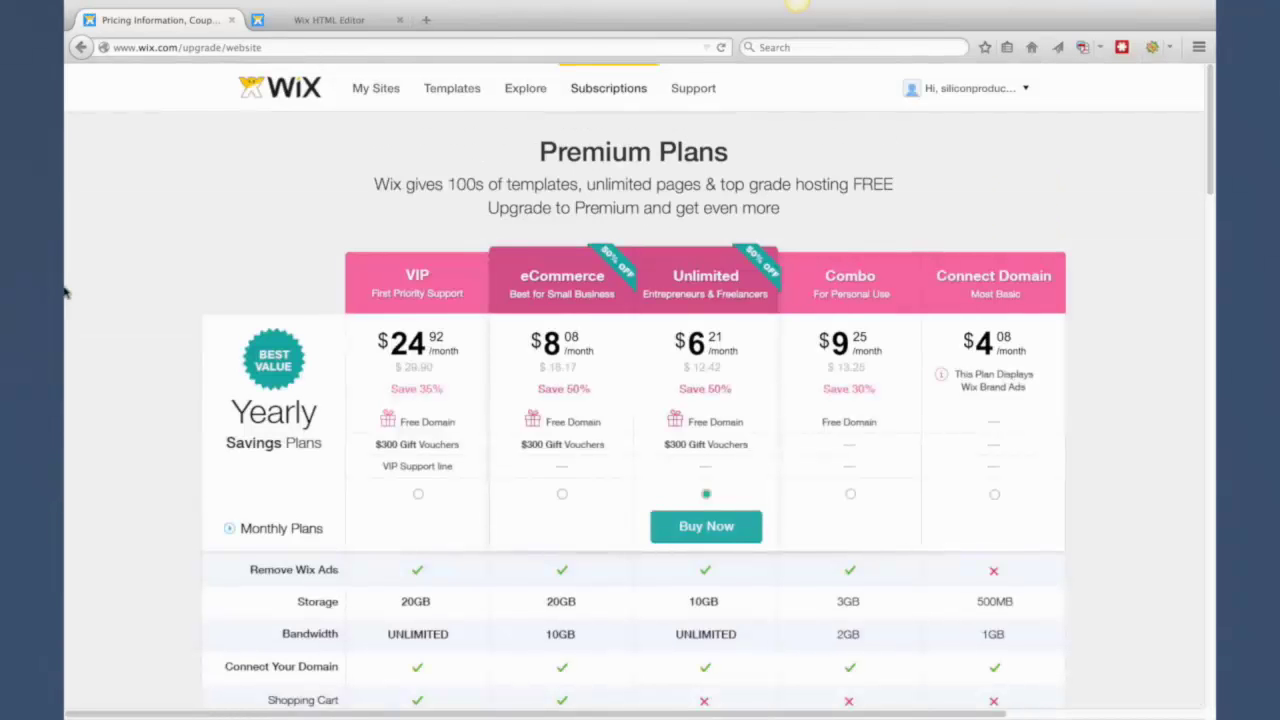
{"action": "scroll", "coordinate": [64, 288], "scroll_direction": "down", "scroll_amount": 1}
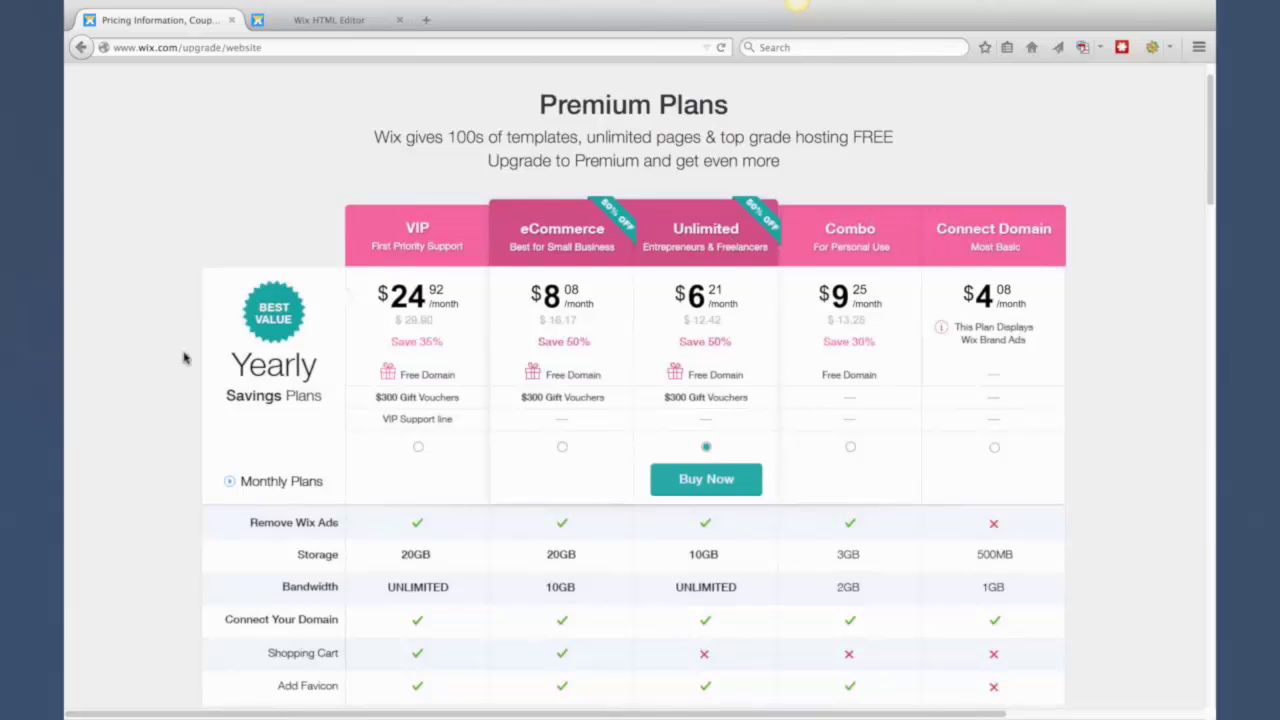
{"action": "scroll", "coordinate": [184, 357], "scroll_direction": "down", "scroll_amount": 1}
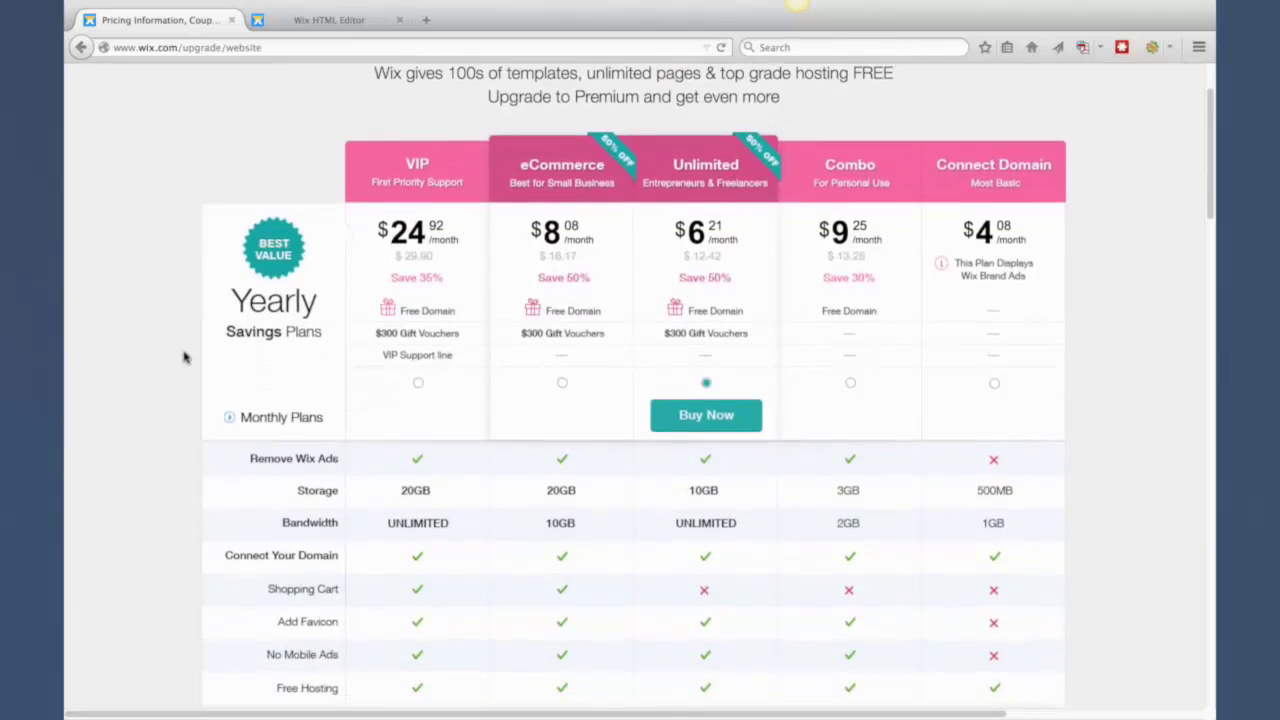
{"action": "scroll", "coordinate": [184, 357], "scroll_direction": "down", "scroll_amount": 1}
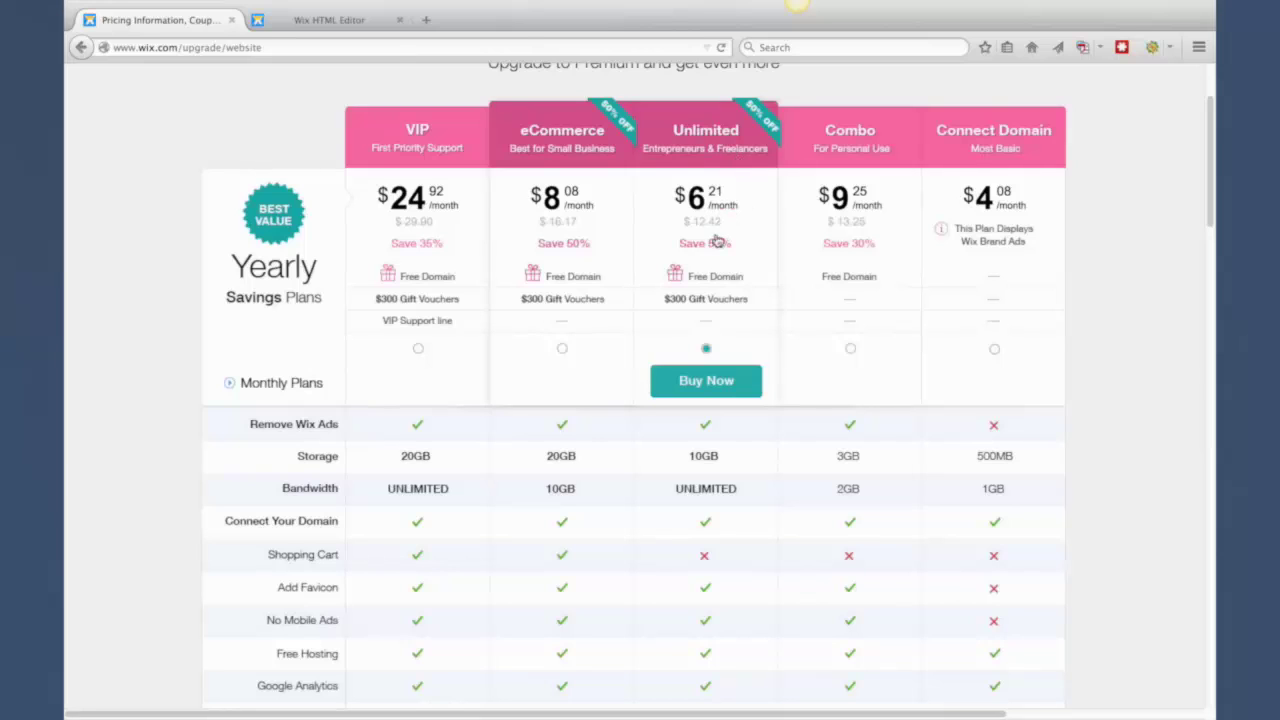
{"action": "left_click_drag", "start_coordinate": [686, 226], "coordinate": [730, 224]}
{"action": "left_click", "coordinate": [672, 226]}
{"action": "scroll", "coordinate": [707, 230], "scroll_direction": "down", "scroll_amount": 3}
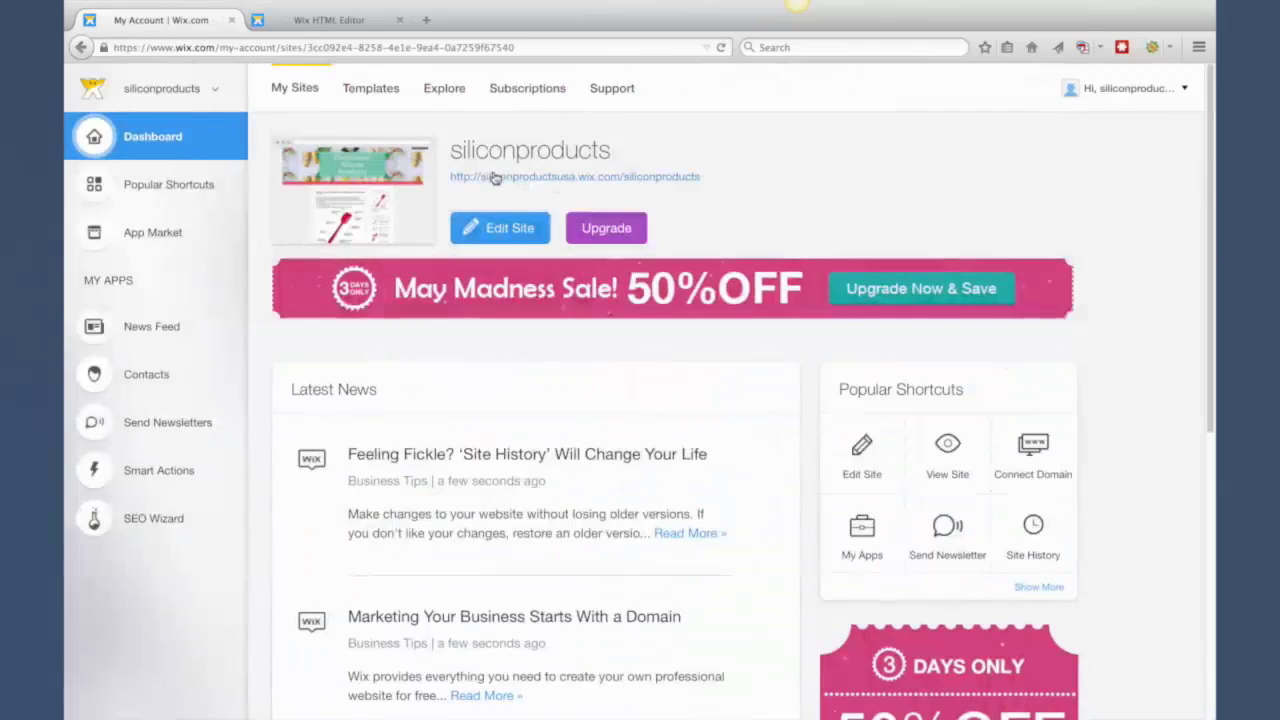
- Open the published siliconproducts site in a new tab and examine the Home page's posts, sidebar and footer
{"action": "right_click", "coordinate": [496, 180]}
{"action": "left_click", "coordinate": [540, 189]}
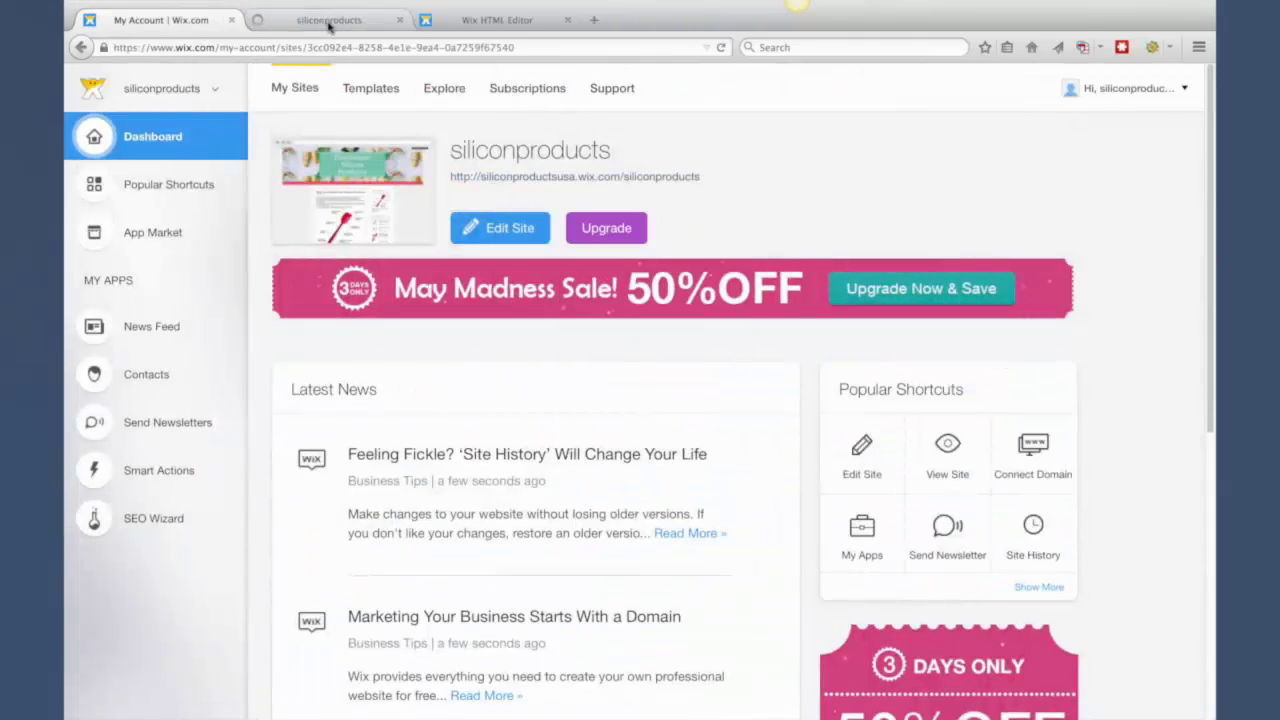
{"action": "left_click", "coordinate": [329, 20]}
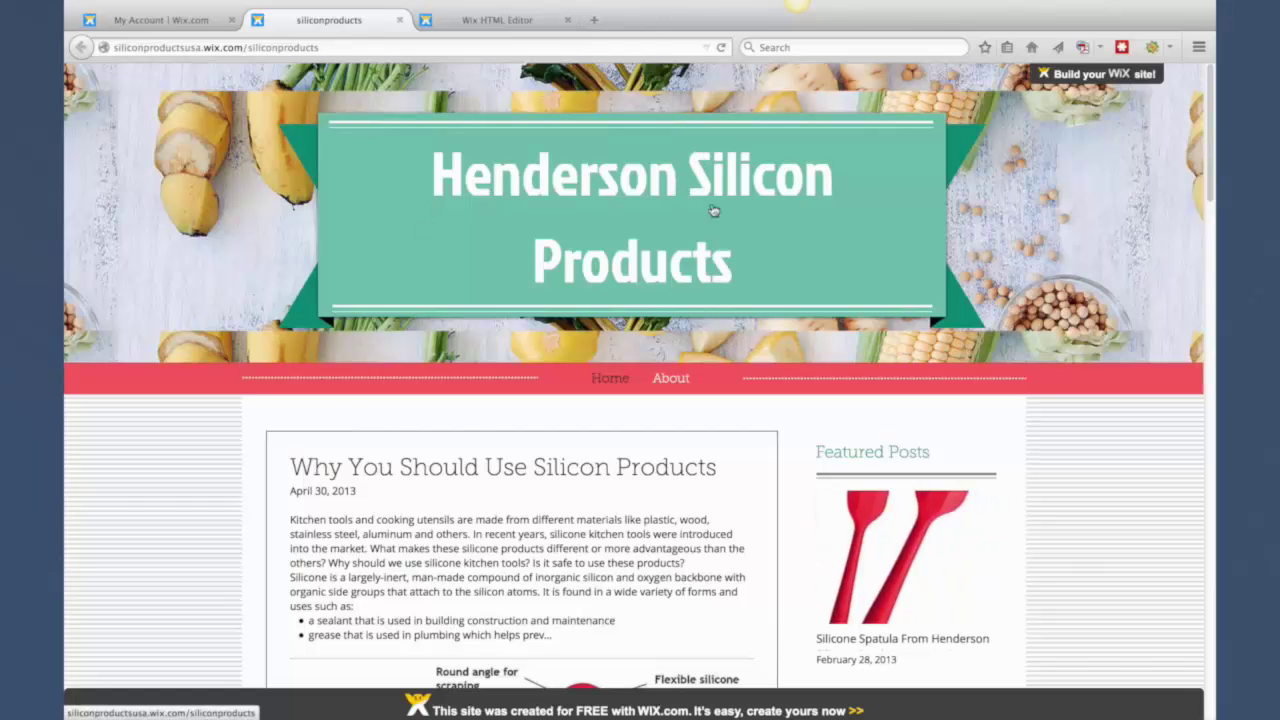
{"action": "scroll", "coordinate": [189, 471], "scroll_direction": "down", "scroll_amount": 5}
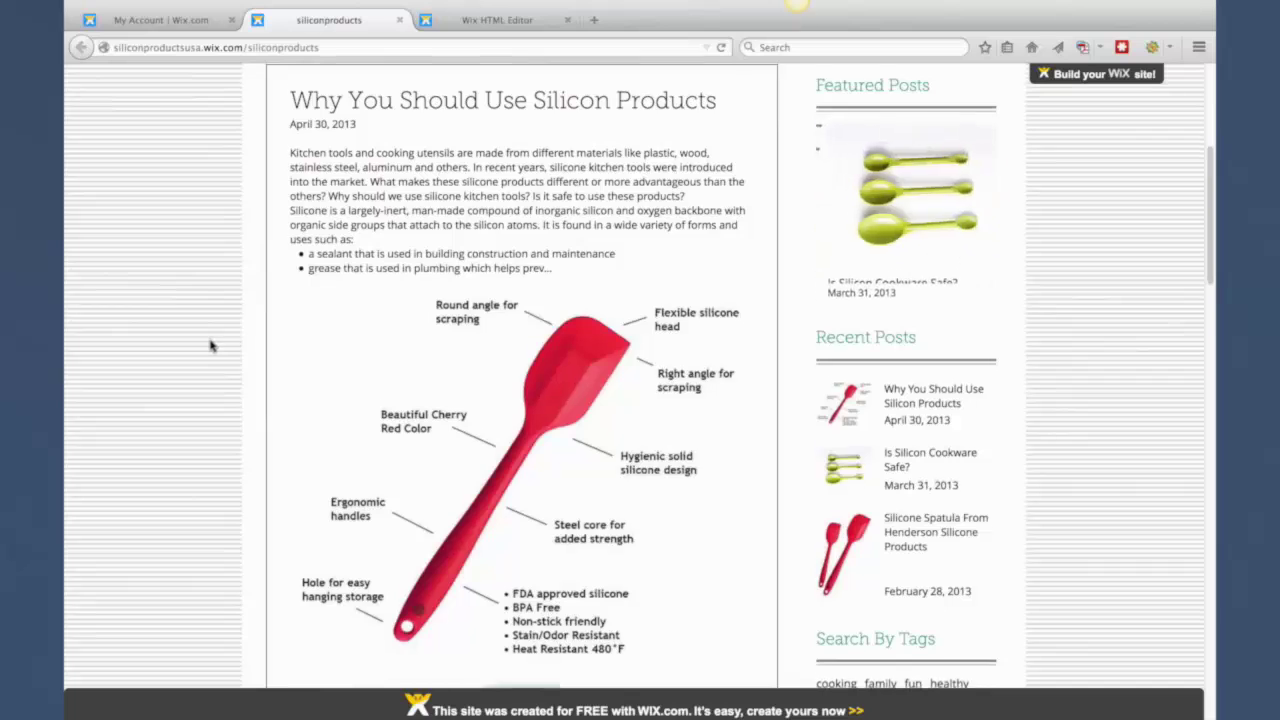
{"action": "scroll", "coordinate": [205, 344], "scroll_direction": "down", "scroll_amount": 3}
{"action": "scroll", "coordinate": [200, 345], "scroll_direction": "down", "scroll_amount": 15}
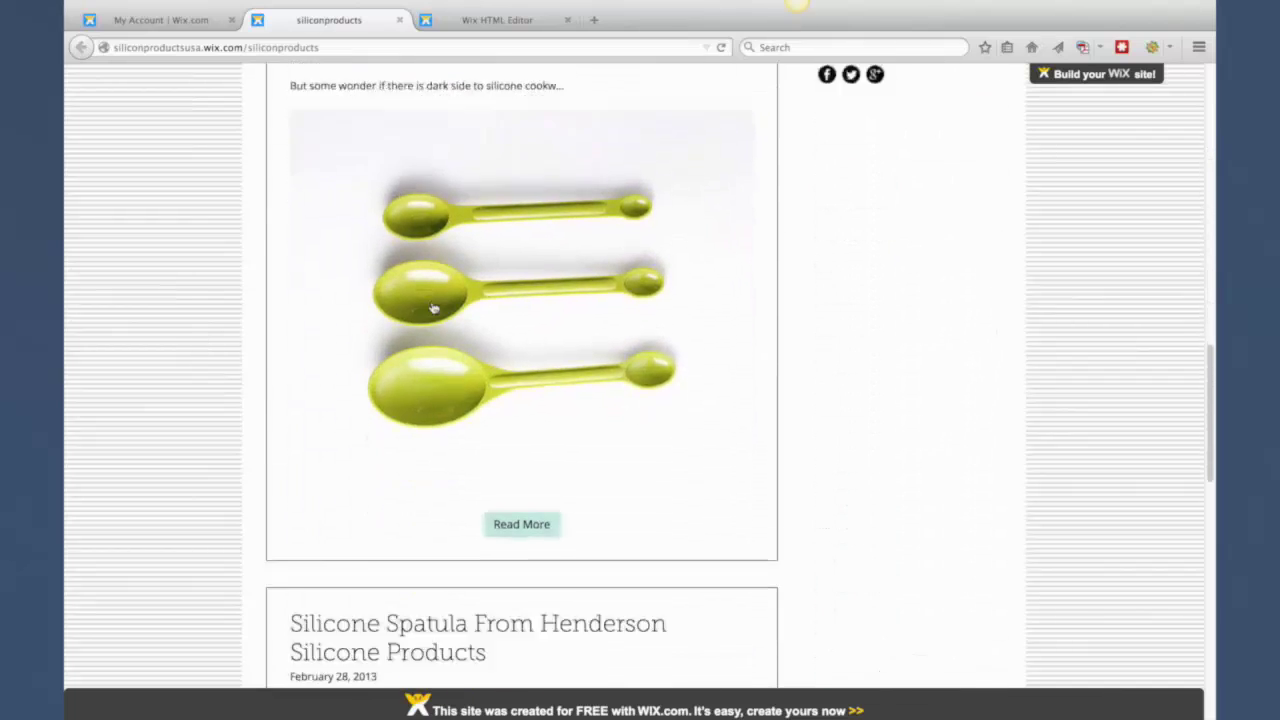
{"action": "scroll", "coordinate": [433, 302], "scroll_direction": "down", "scroll_amount": 8}
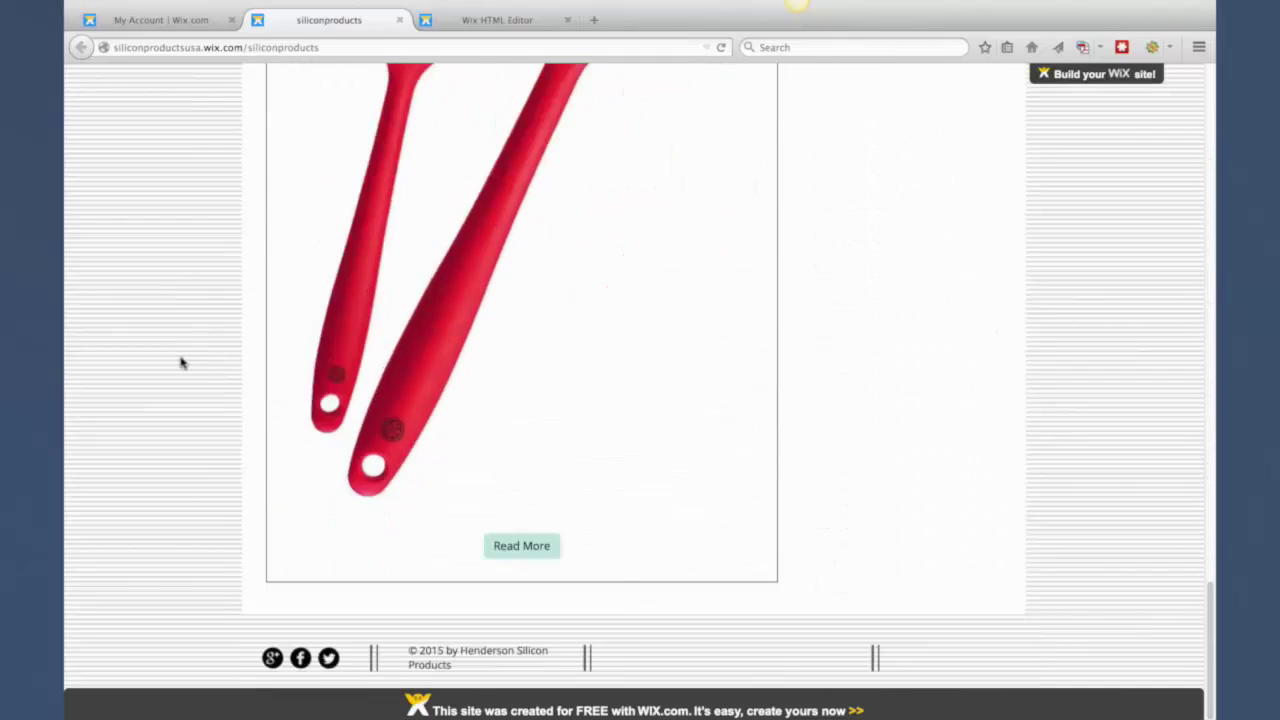
{"action": "scroll", "coordinate": [181, 362], "scroll_direction": "up", "scroll_amount": 7}
{"action": "scroll", "coordinate": [181, 362], "scroll_direction": "up", "scroll_amount": 20}
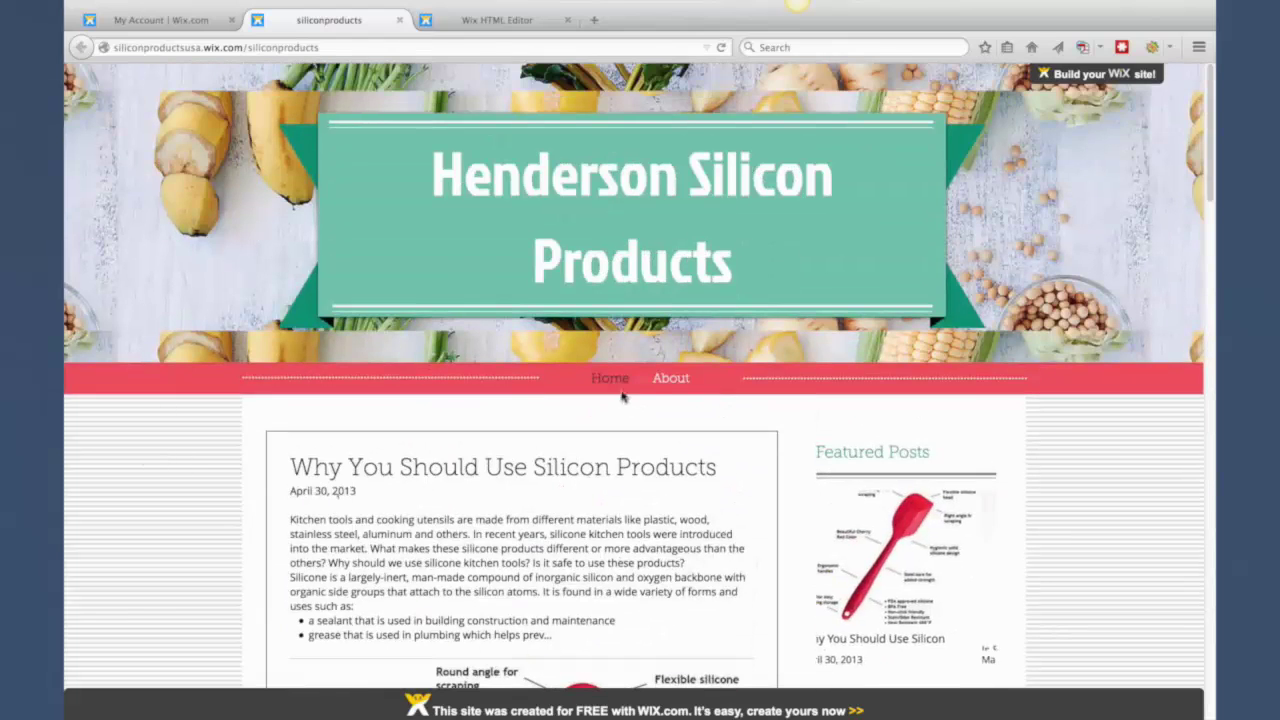
- Open the published site's About page and examine its company text, photo and footer
{"action": "left_click", "coordinate": [660, 386]}
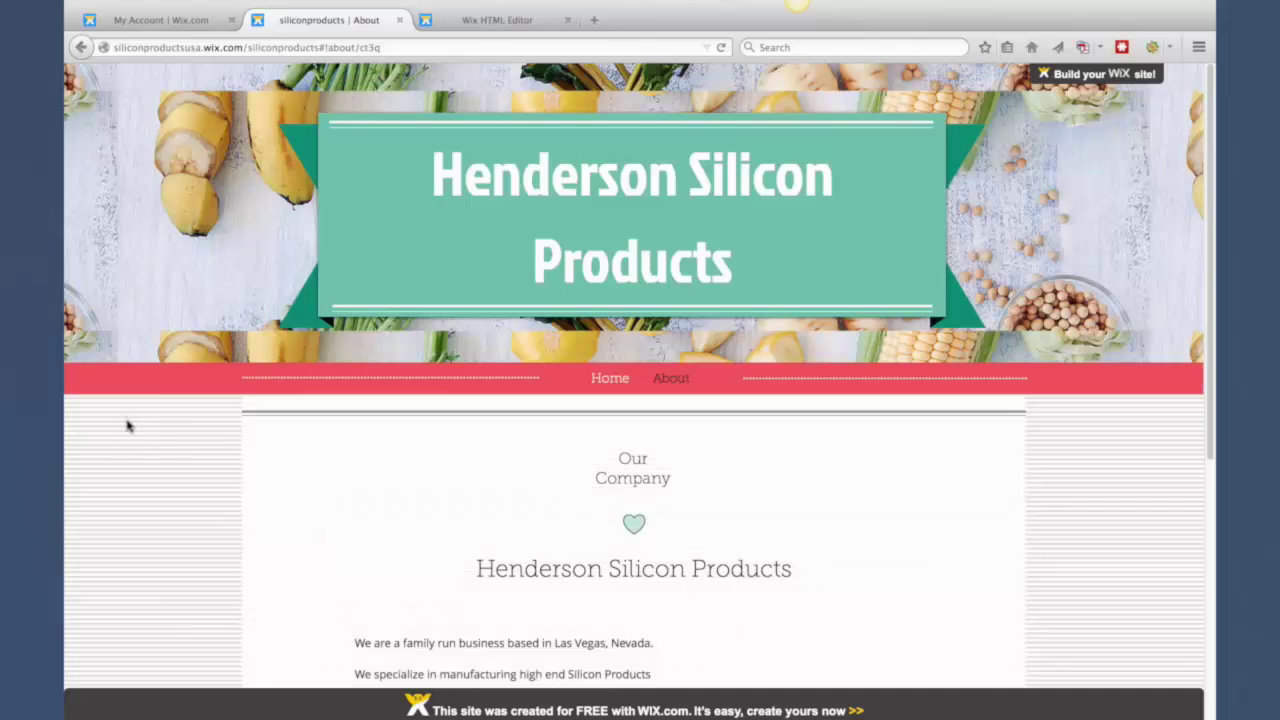
{"action": "scroll", "coordinate": [126, 426], "scroll_direction": "down", "scroll_amount": 2}
{"action": "scroll", "coordinate": [126, 426], "scroll_direction": "down", "scroll_amount": 5}
{"action": "scroll", "coordinate": [127, 426], "scroll_direction": "up", "scroll_amount": 1}
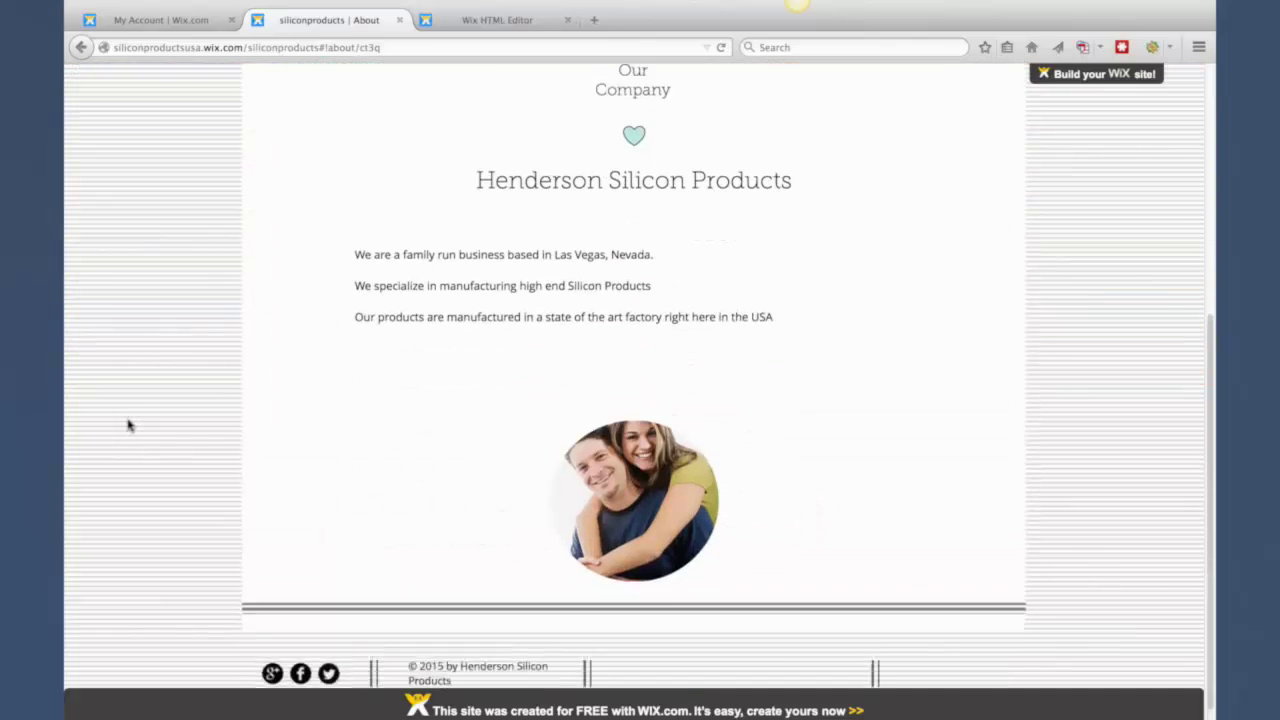
{"action": "scroll", "coordinate": [180, 457], "scroll_direction": "down", "scroll_amount": 2}
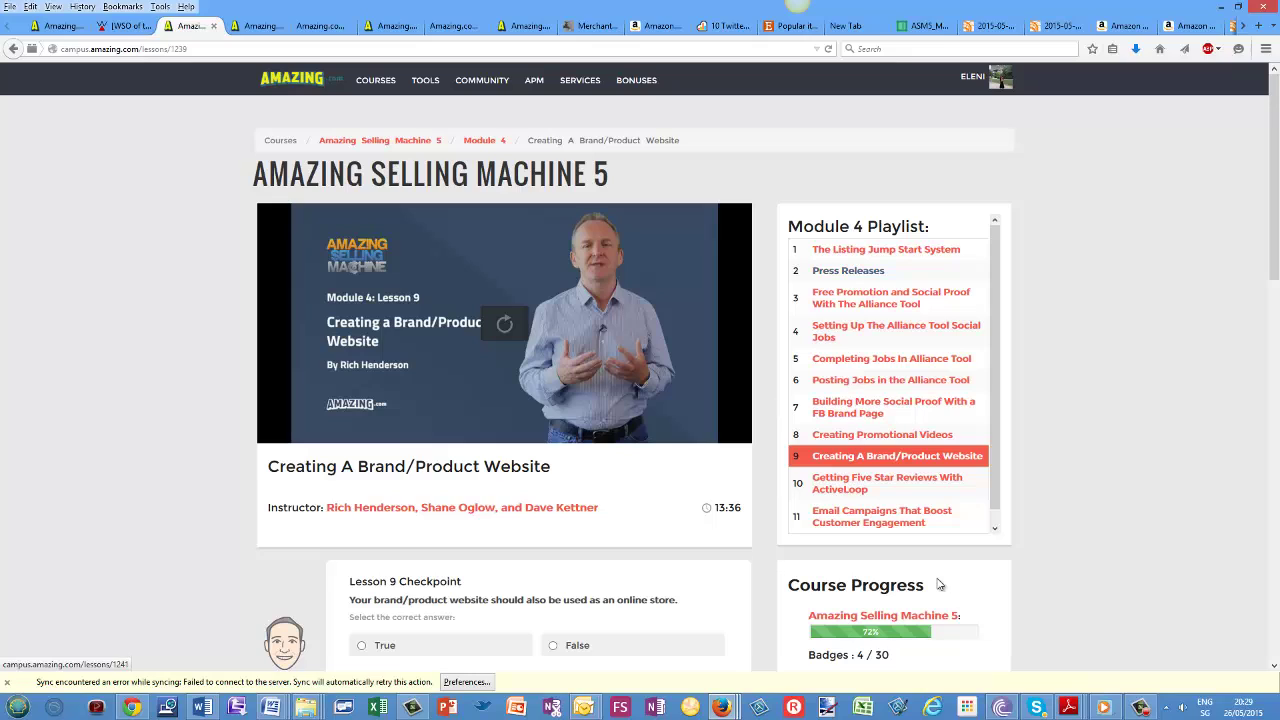
{"action": "left_click", "coordinate": [1141, 707]}
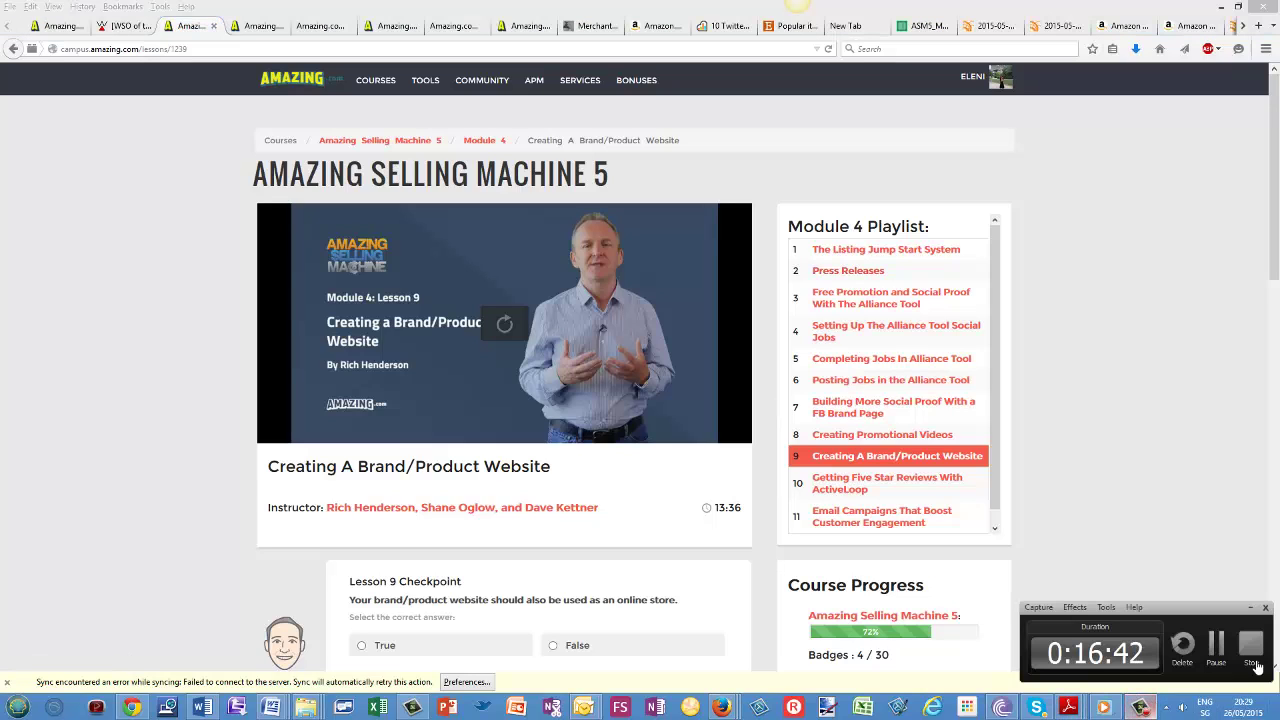